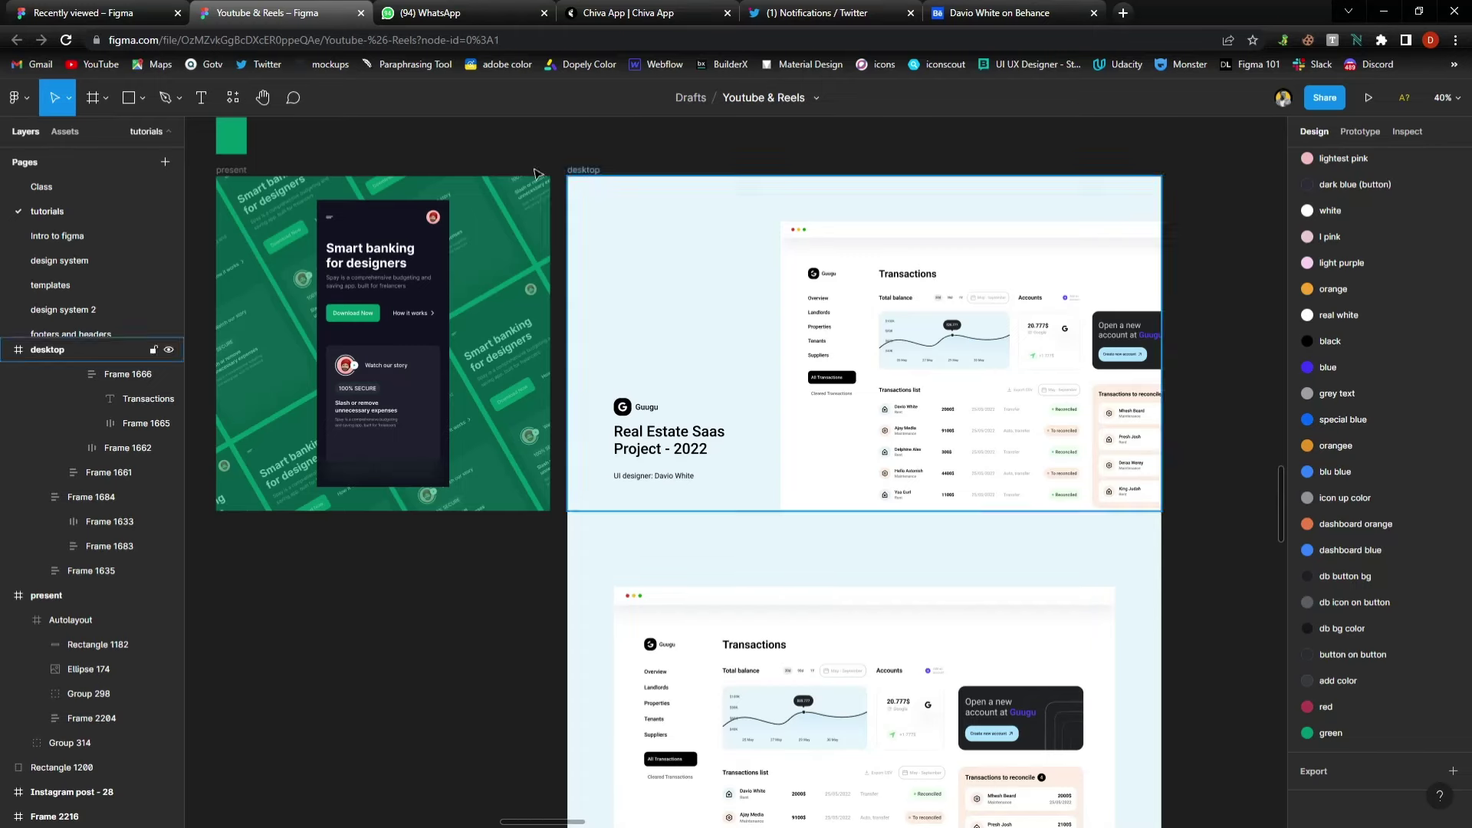
Delete the small green Rectangle 1200 sitting above the present frame.
left_click(230, 154)
key("Delete")
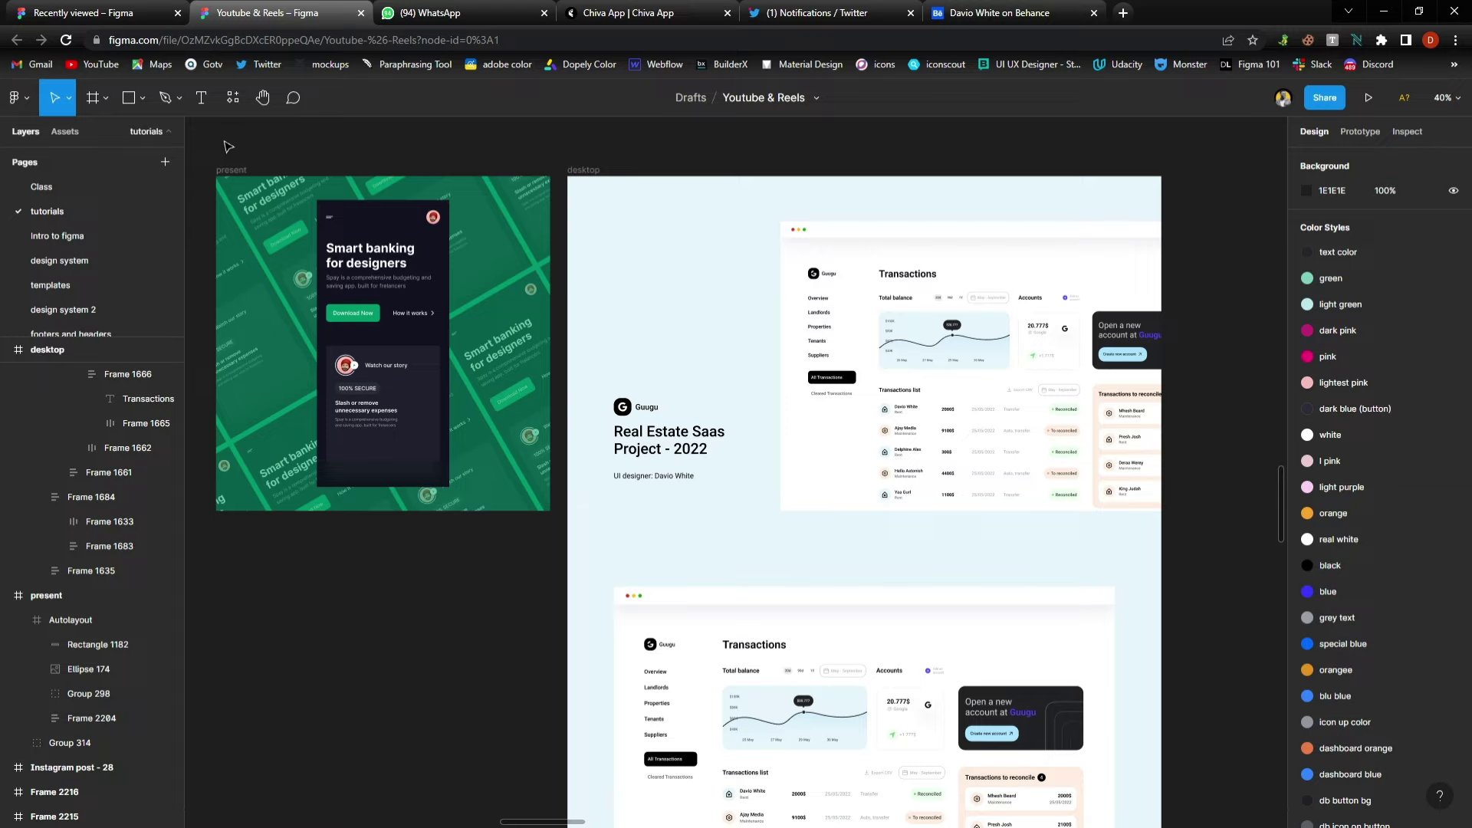
scroll(202, 169, "down", 2)
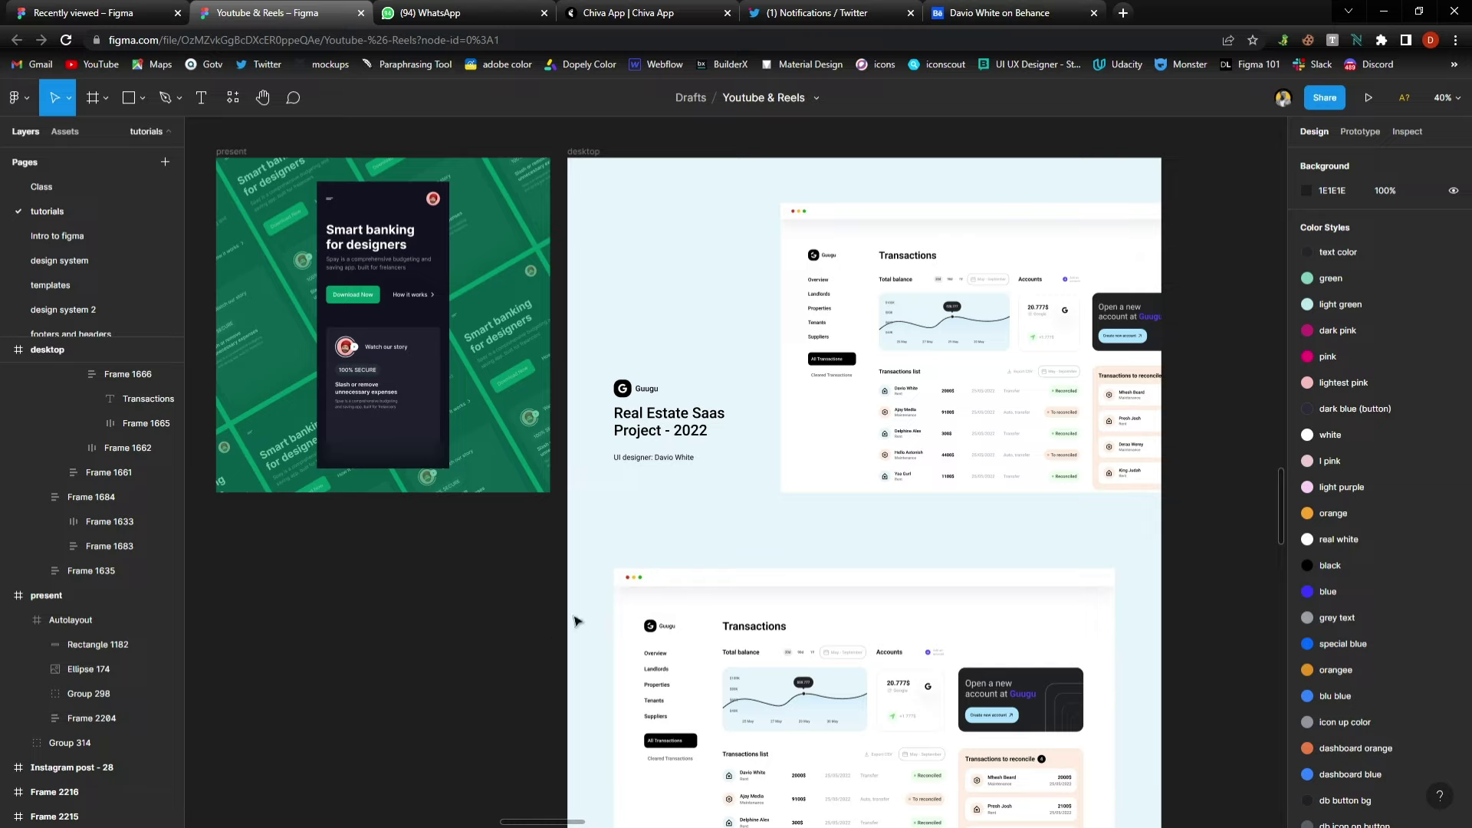
Export the desktop dashboard frame as a PNG at 3x scale.
left_click(596, 157)
scroll(1390, 734, "down", 2)
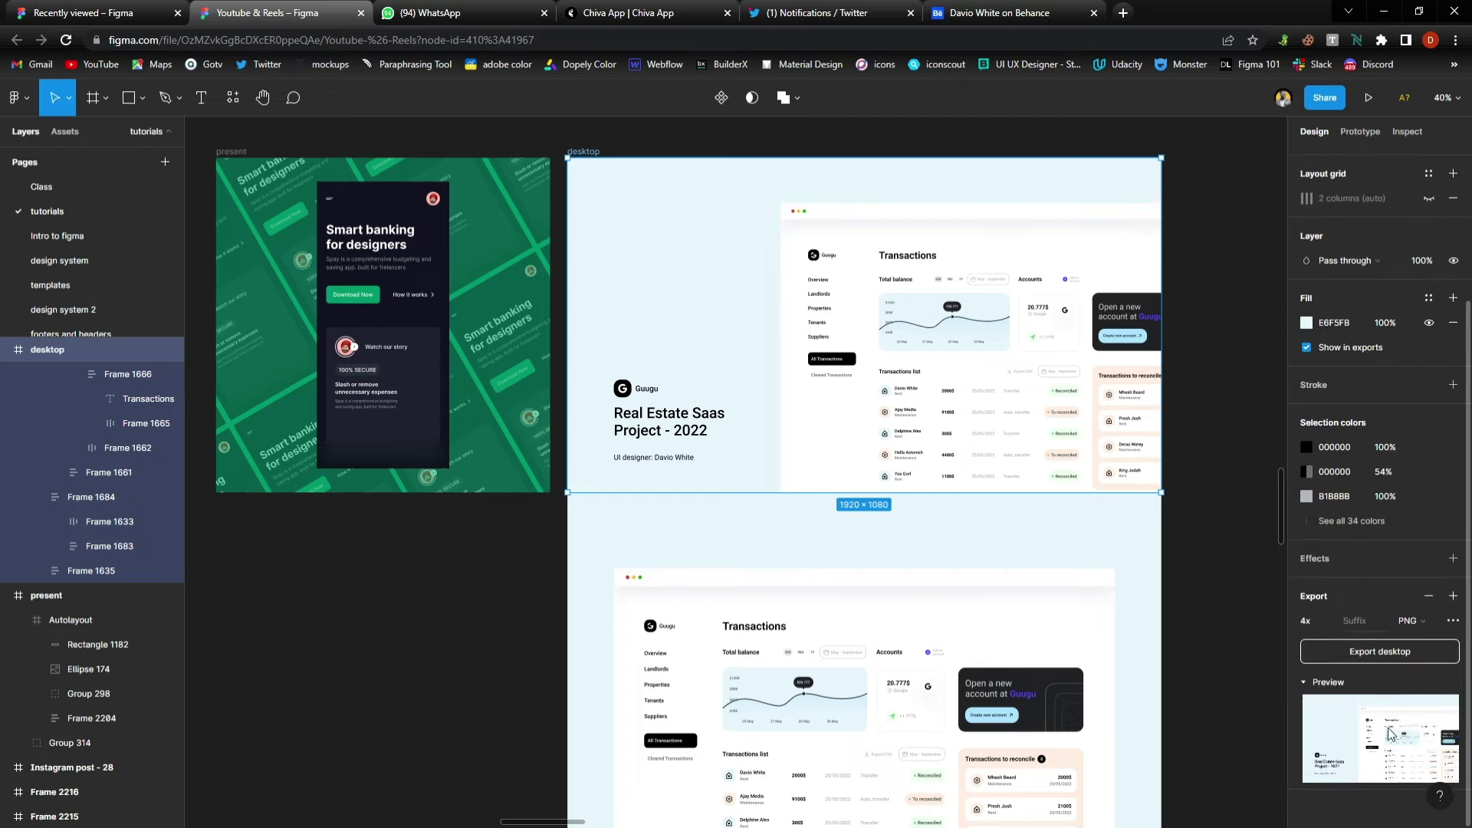
left_click(1328, 624)
left_click(1339, 605)
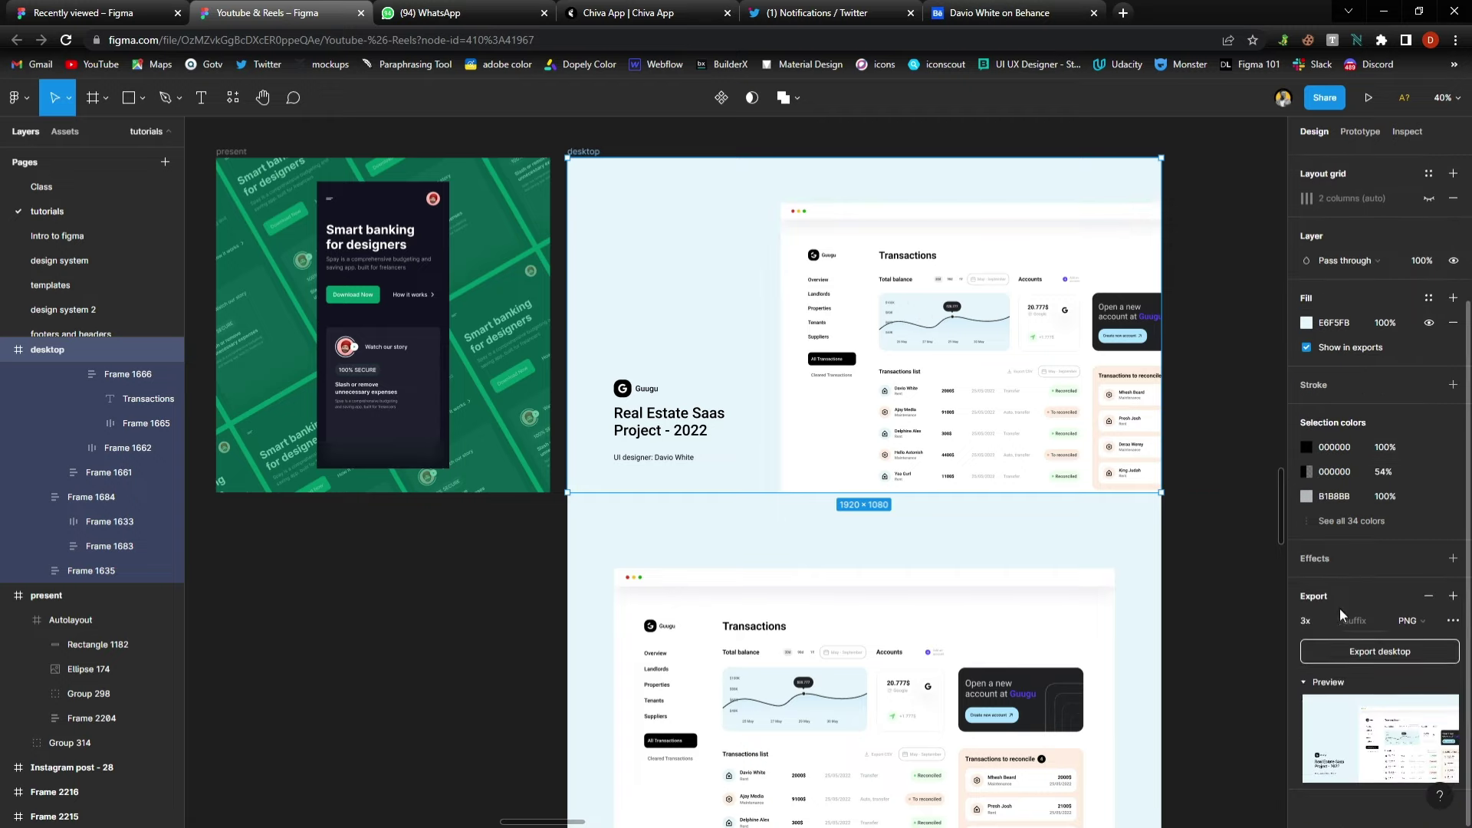
left_click(1370, 653)
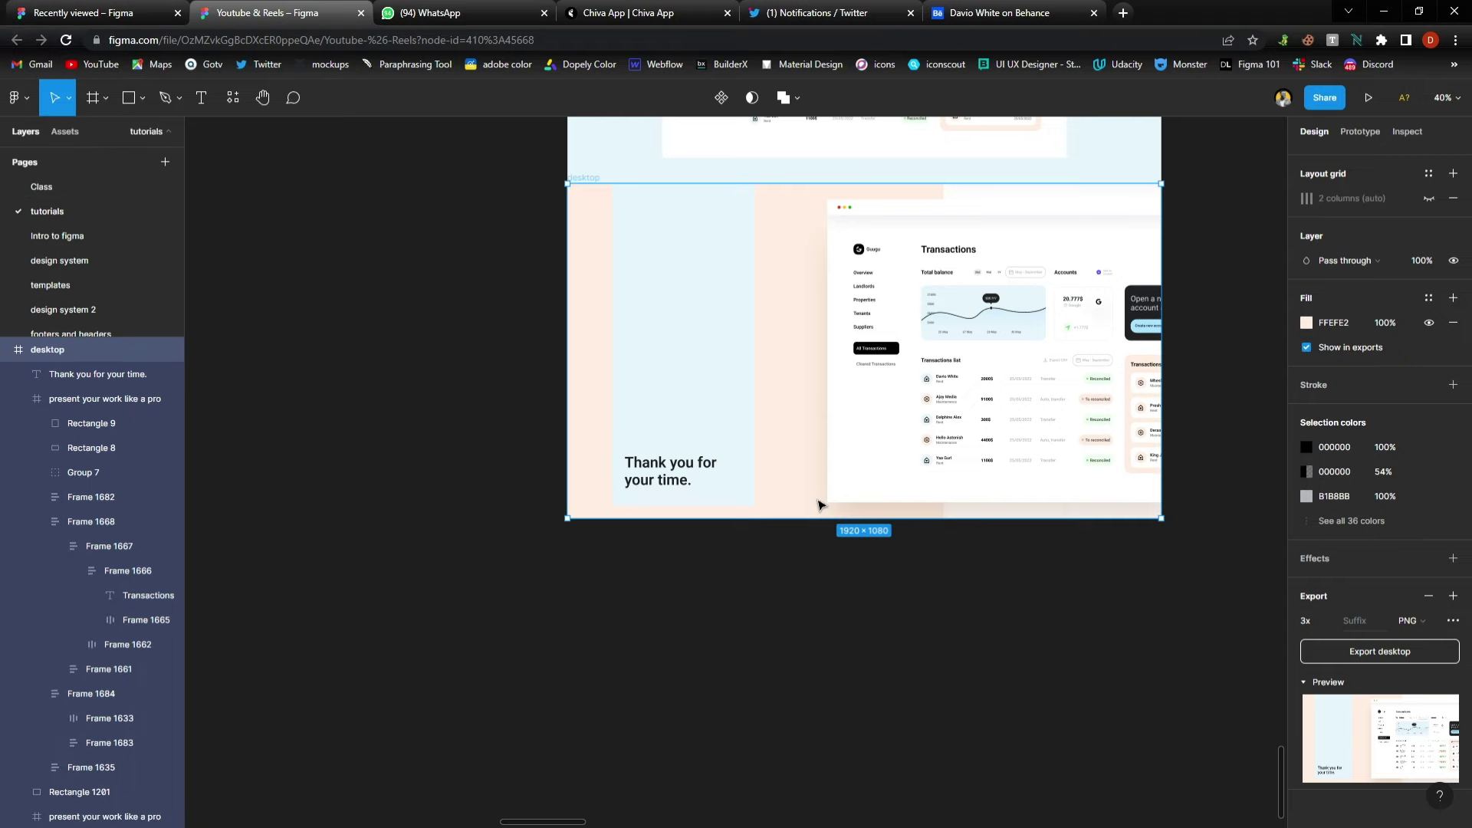
key("shift+2")
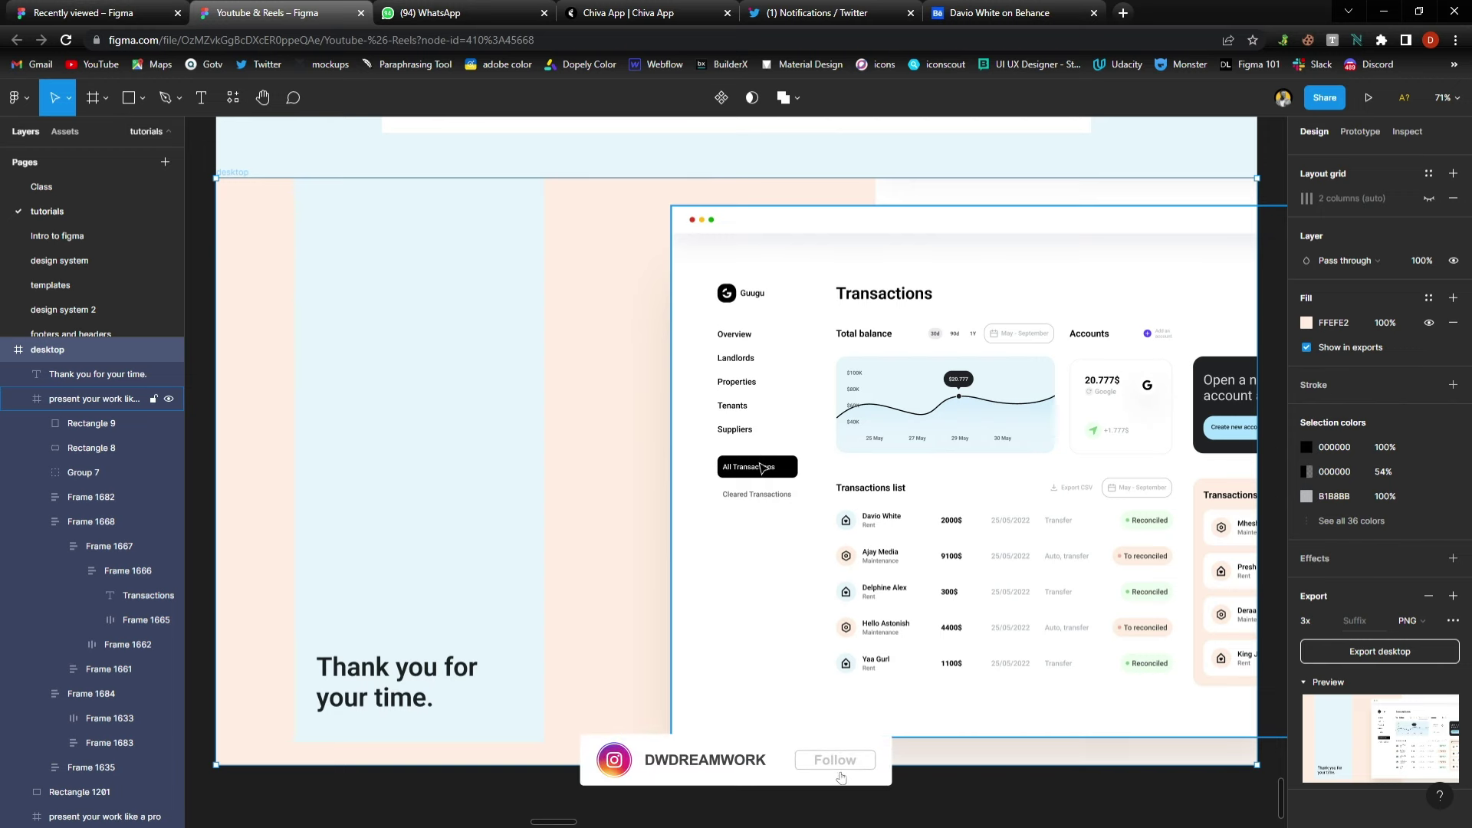
Close the UBA Mobile Banking App UI project and return to the top of the profile.
key("ctrl+6")
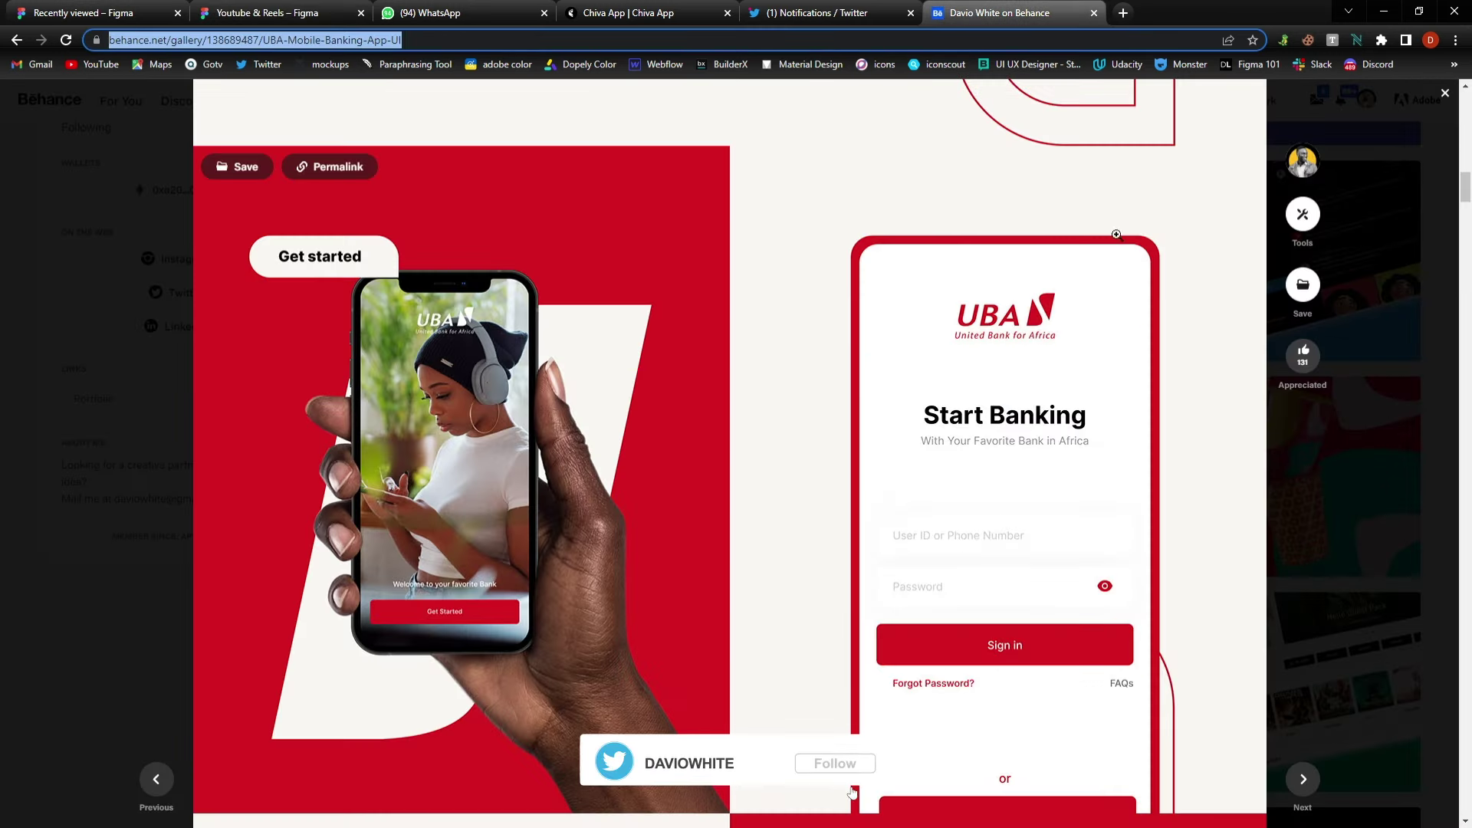
scroll(839, 769, "down", 3)
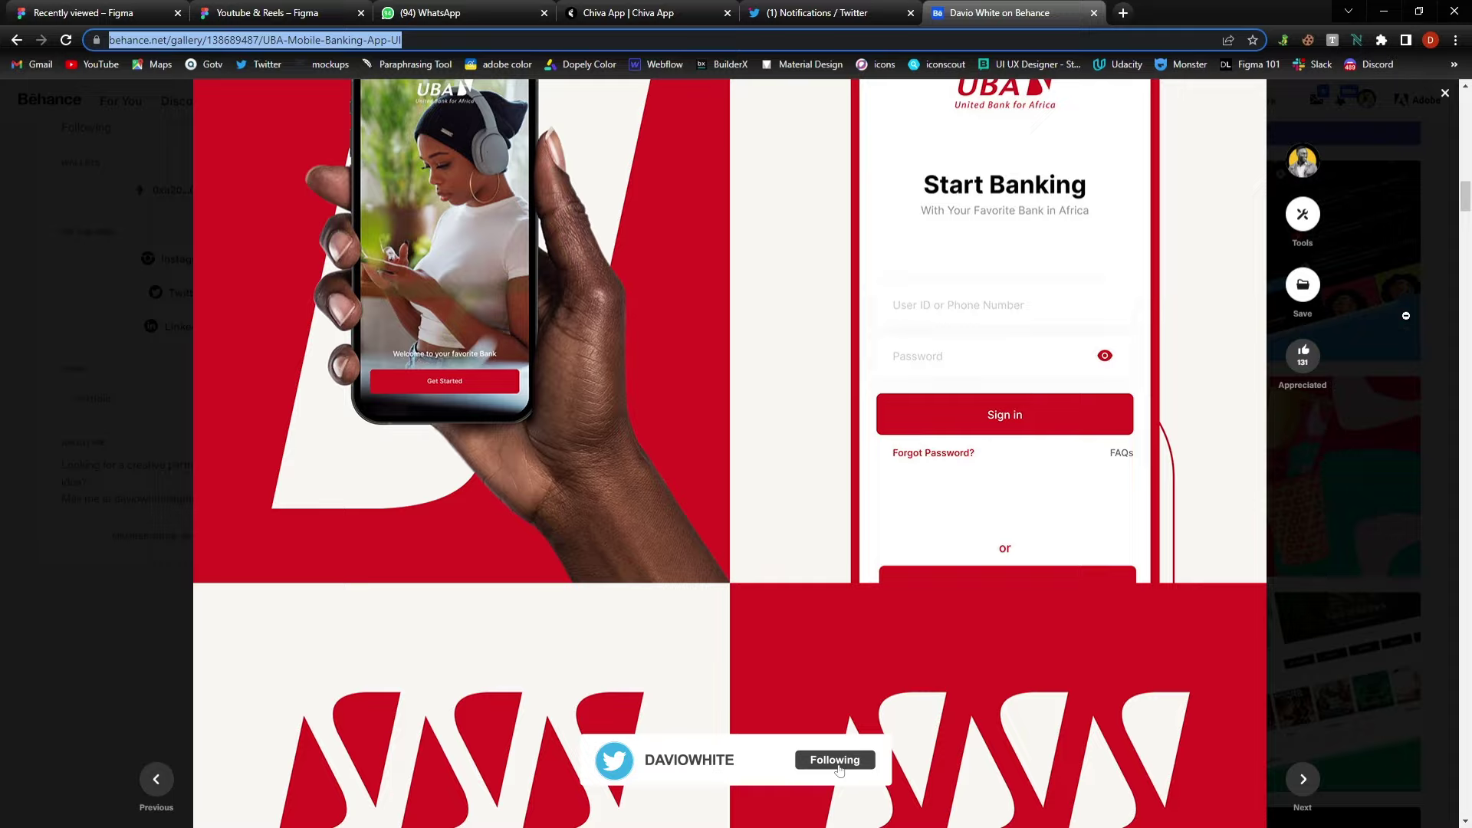
left_click(1468, 207)
left_click_drag(1468, 207, 1466, 766)
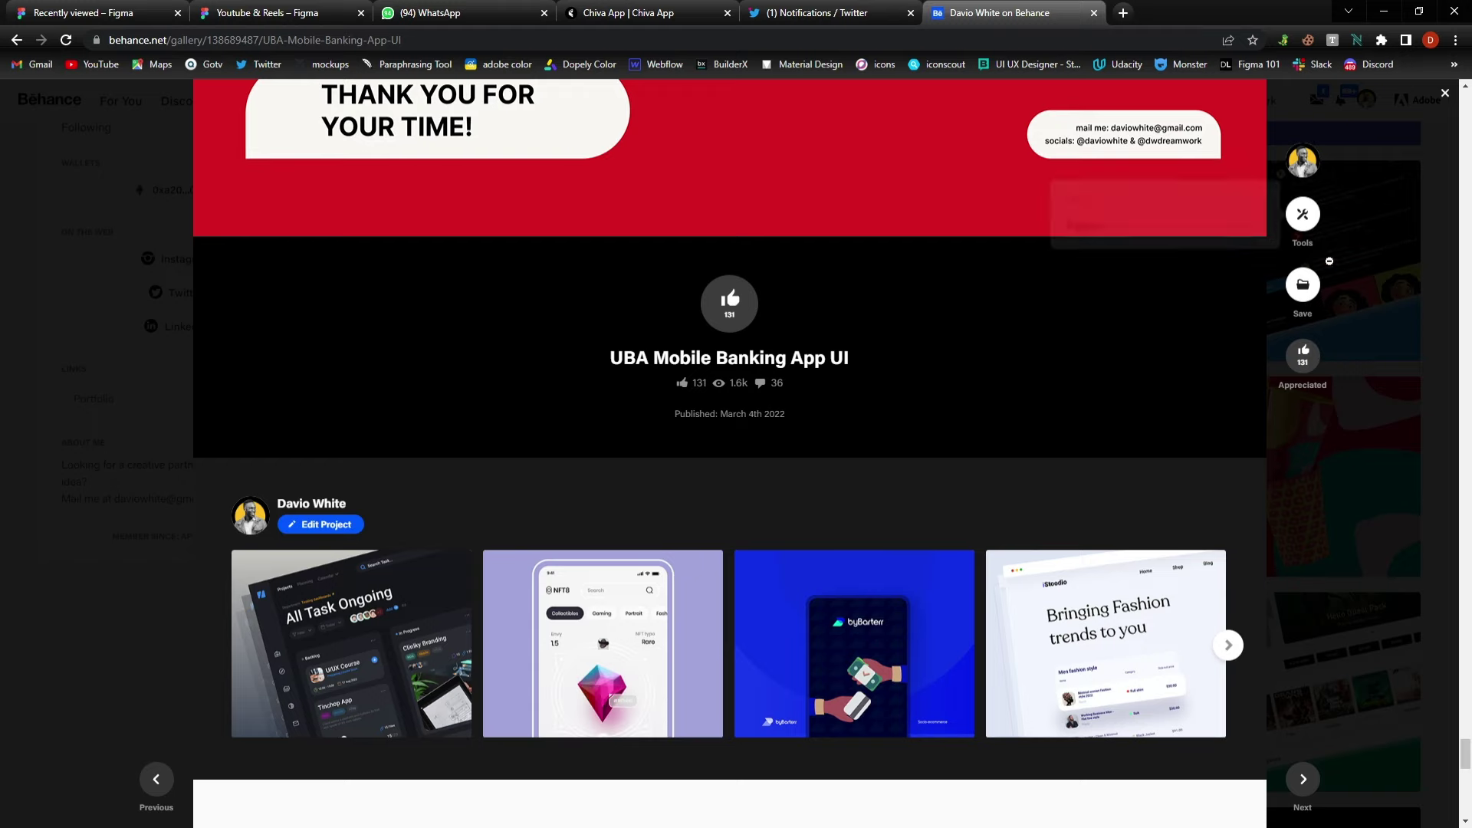
left_click(1457, 394)
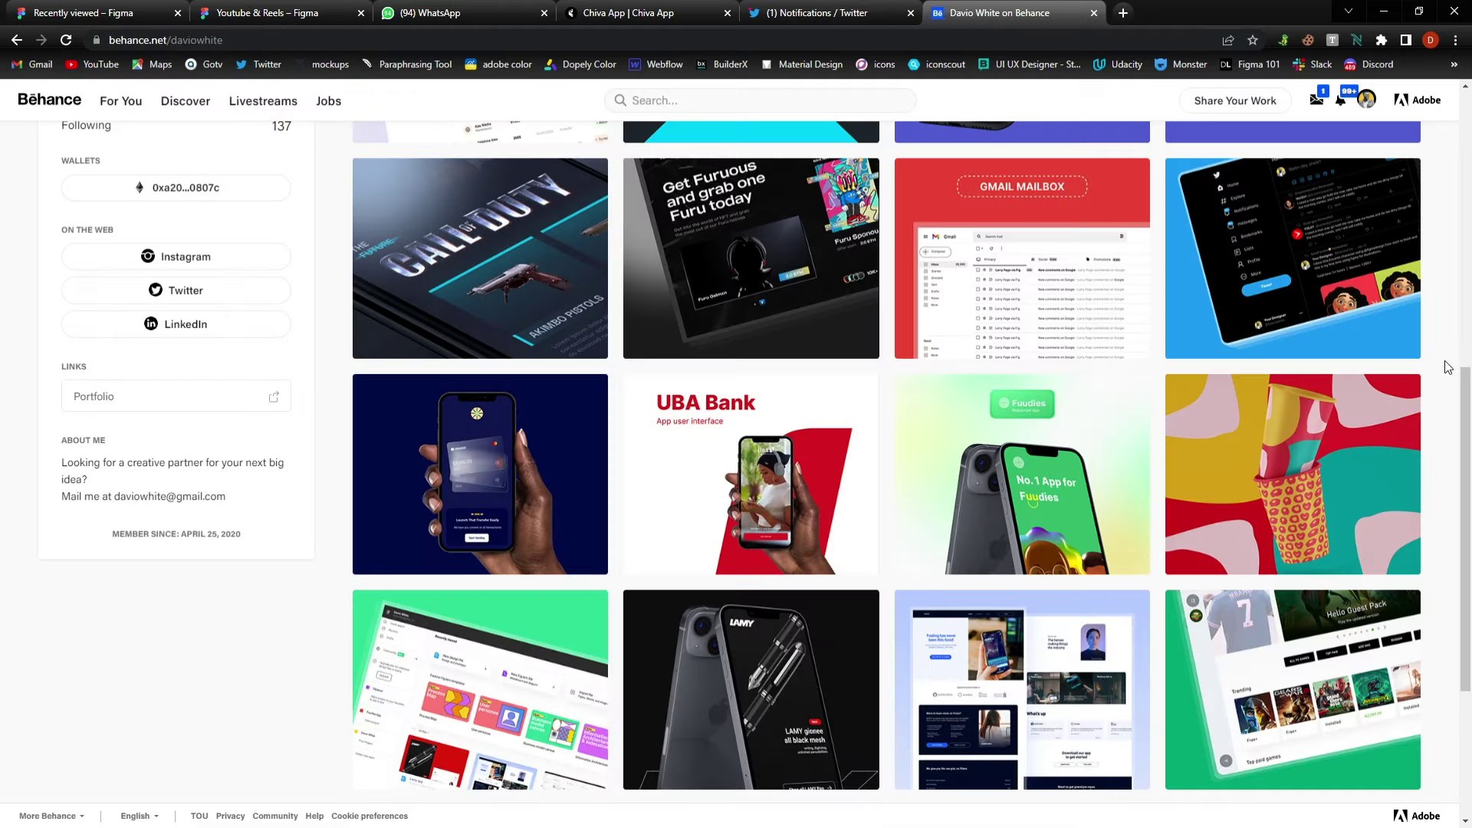
scroll(1072, 452, "up", 3)
scroll(1072, 468, "up", 3)
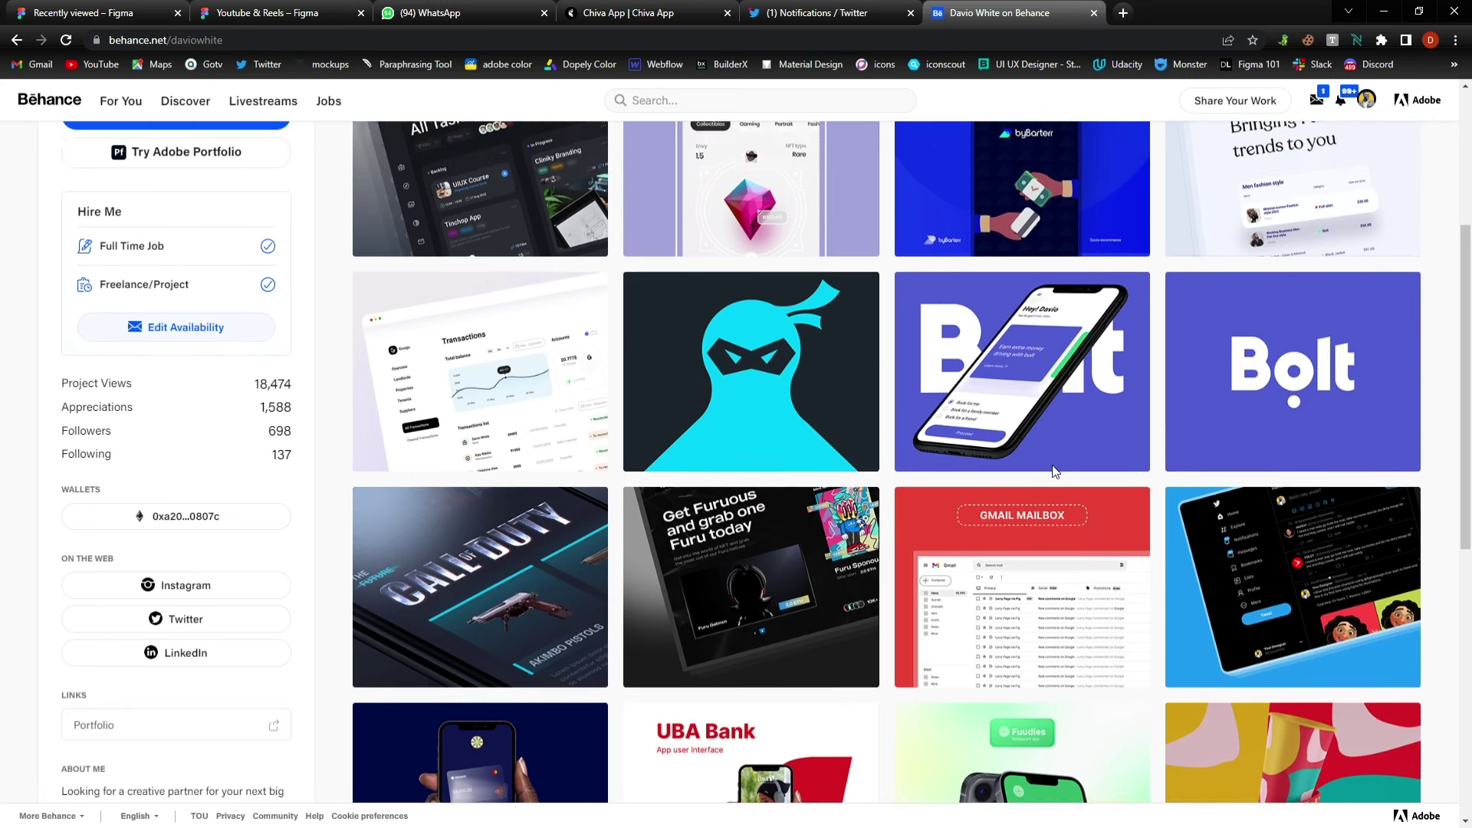
scroll(1049, 506, "up", 2)
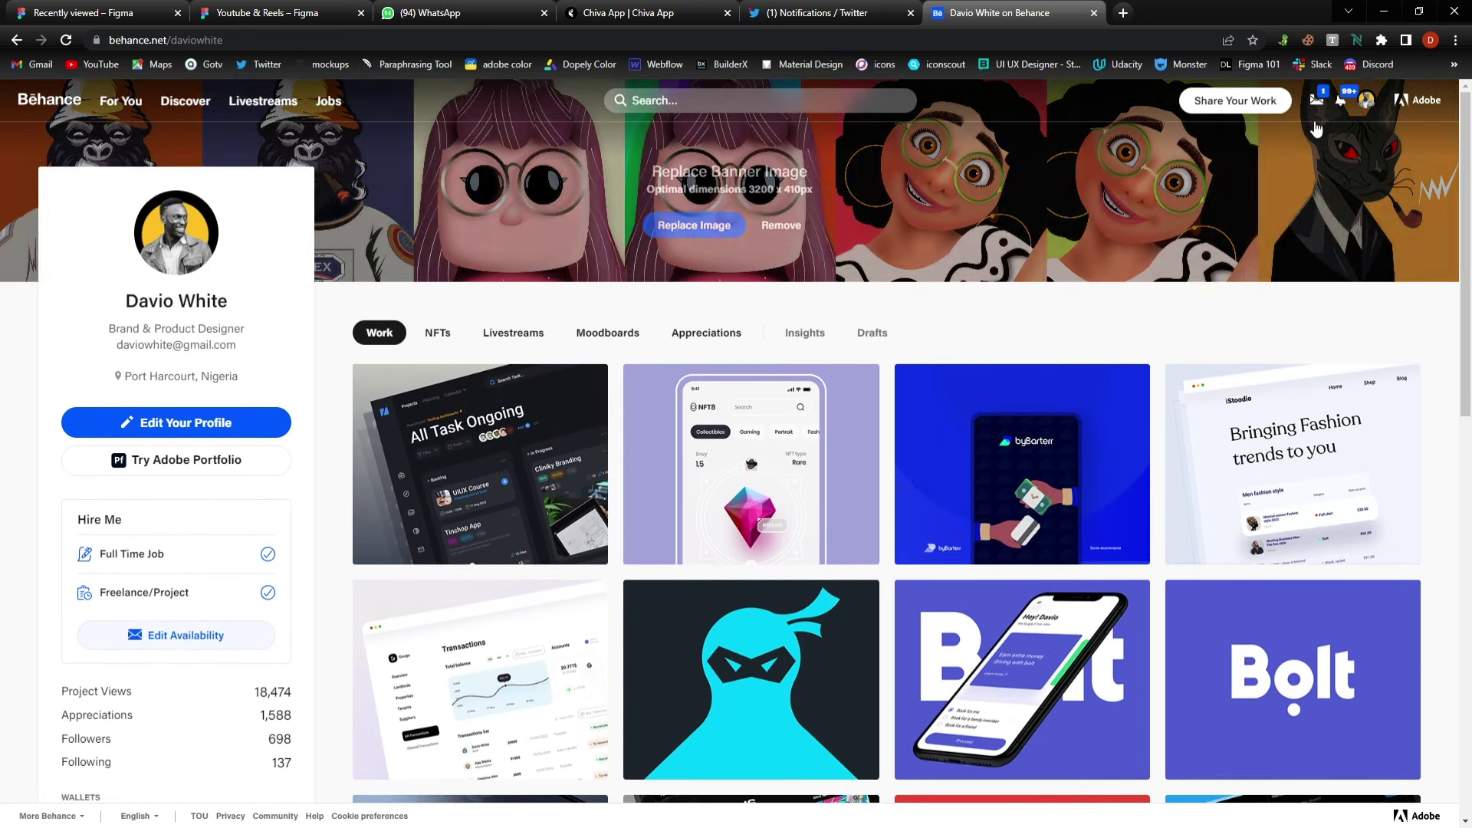
Create a new project via Share Your Work > Project and upload the exported Guugu PNGs.
mouse_move(1246, 103)
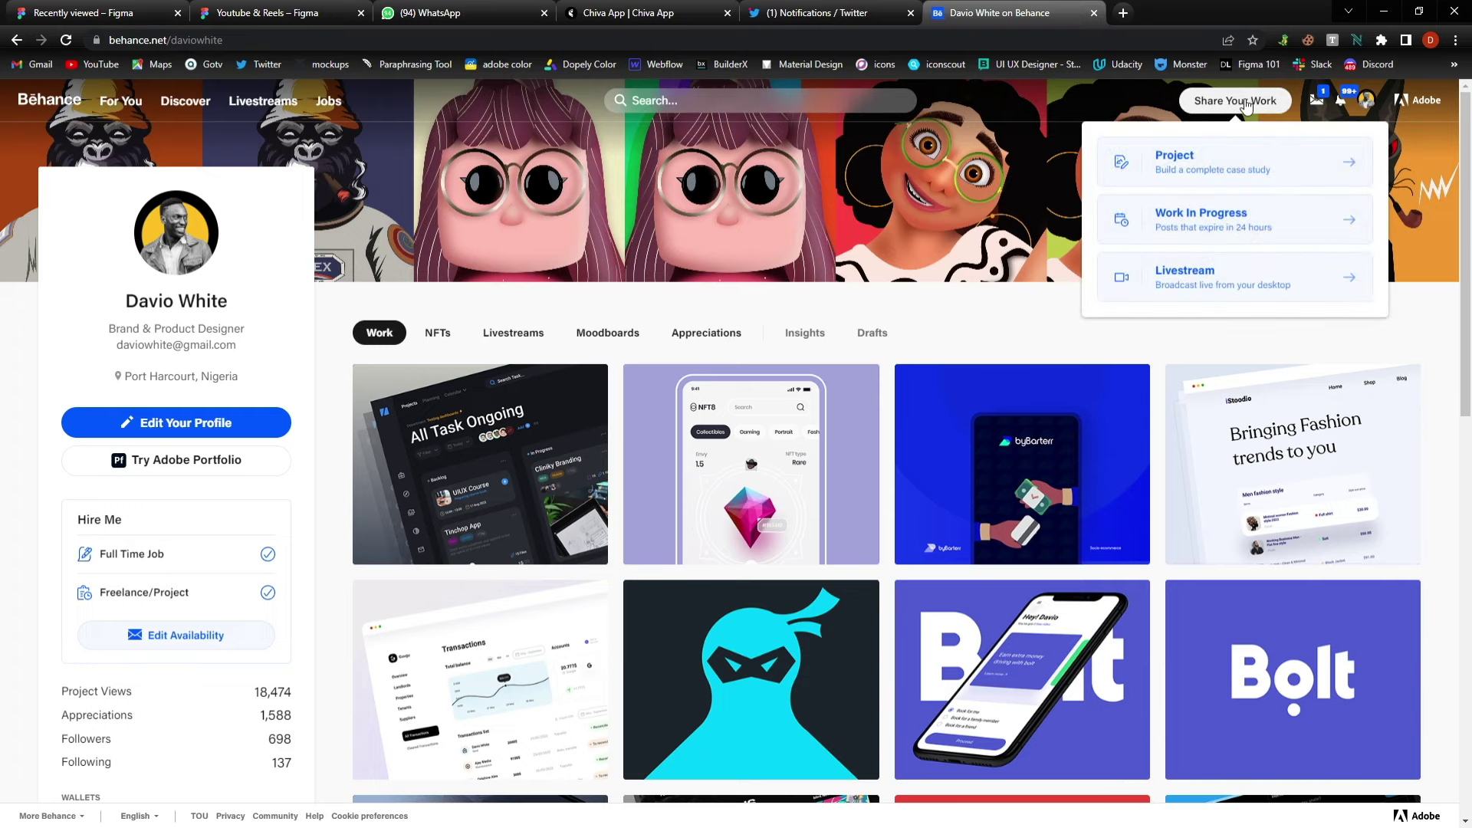
left_click(1262, 177)
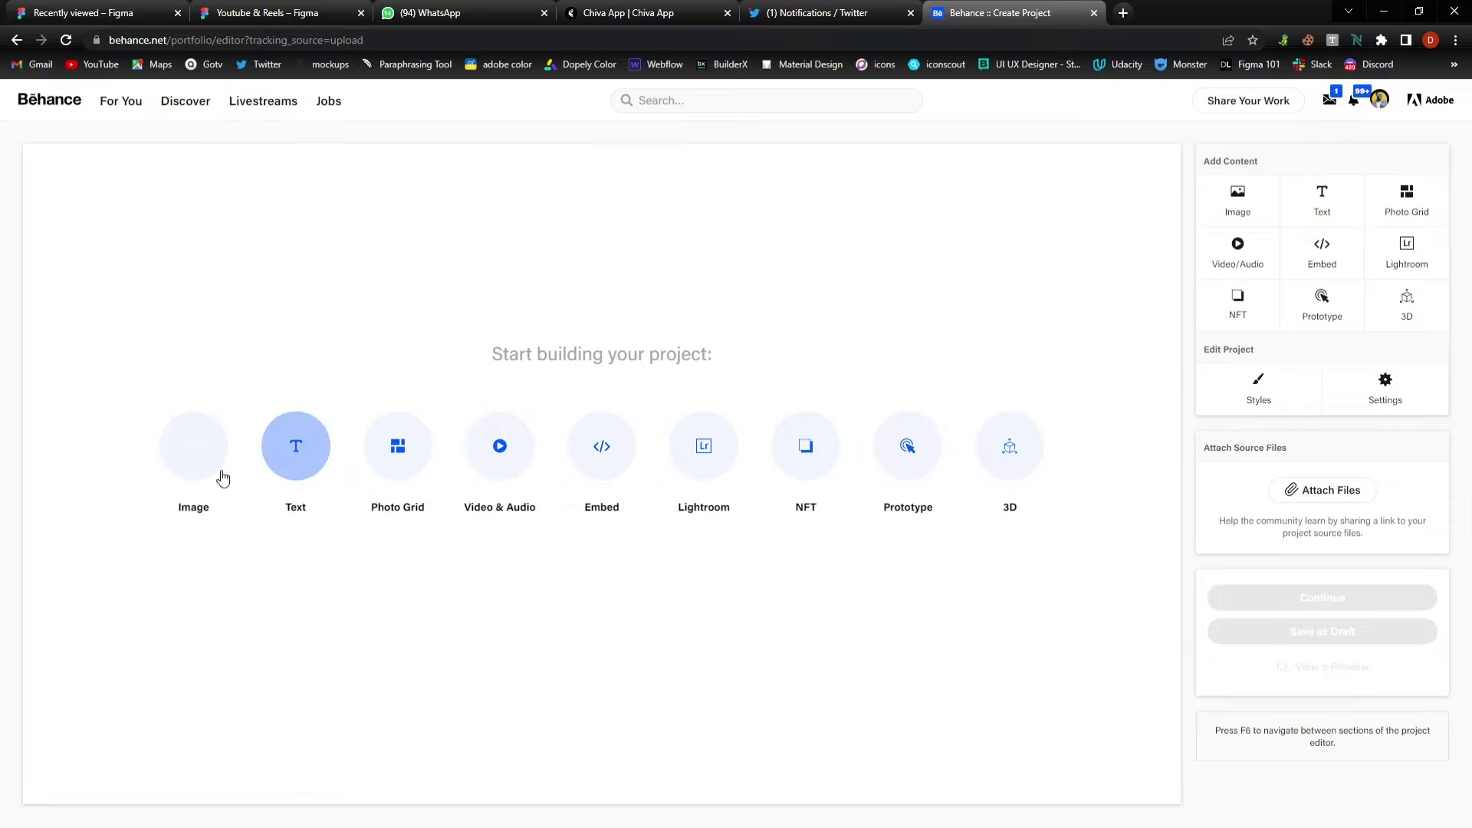
left_click(204, 453)
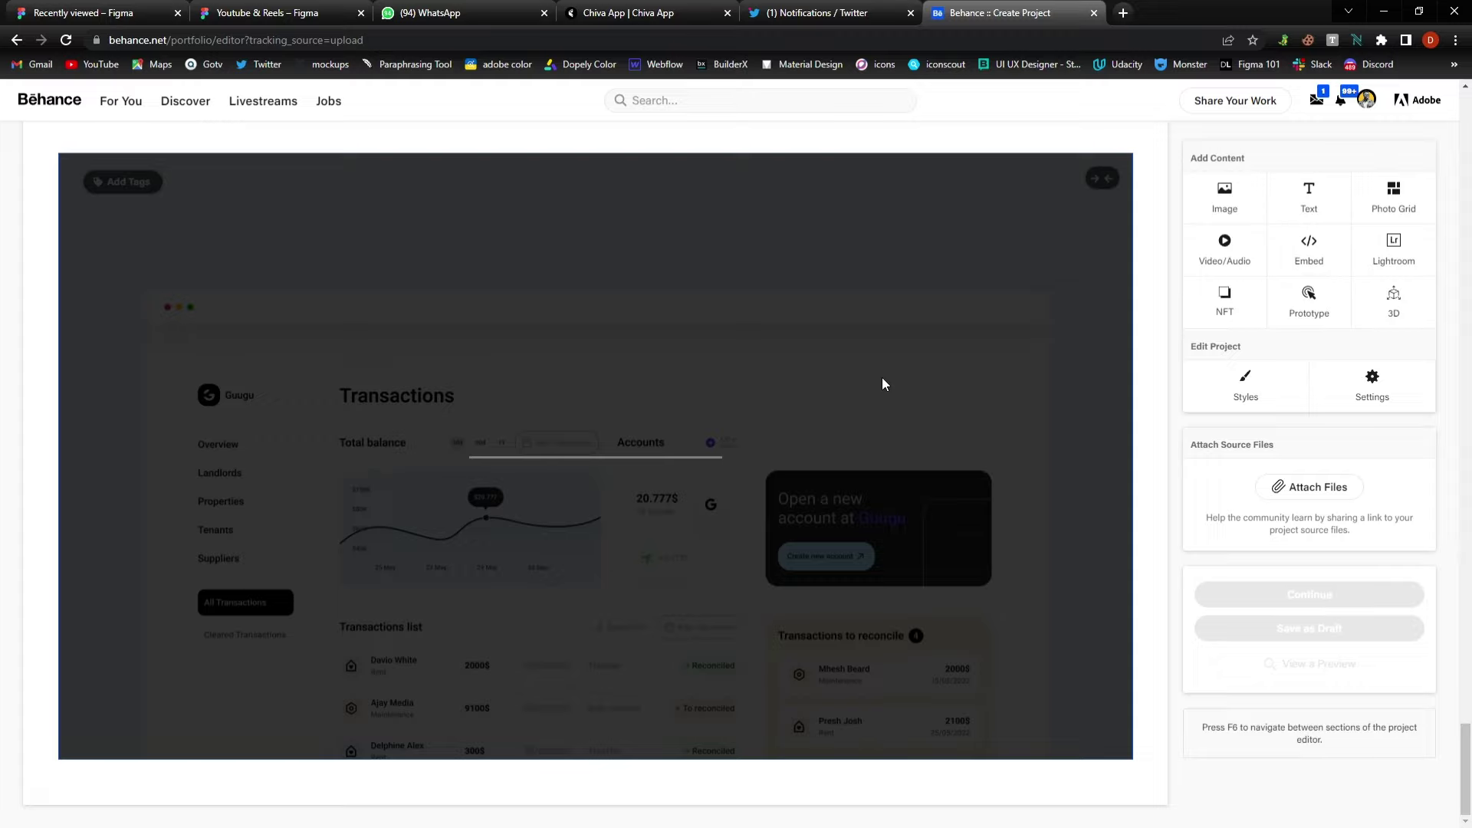
Review the uploaded slides in the project editor, then return to the Youtube & Reels Figma file.
scroll(882, 379, "up", 10)
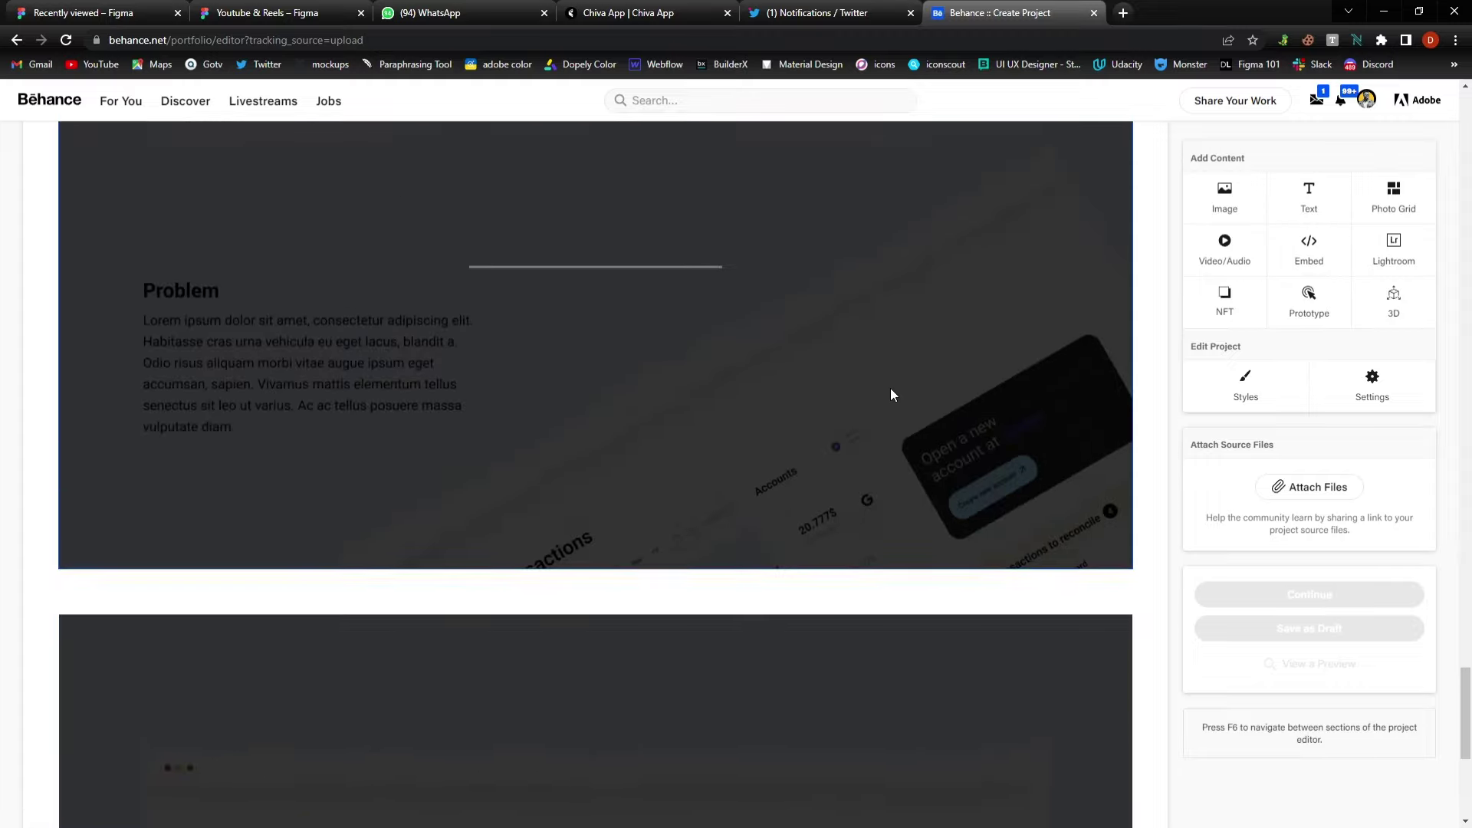
scroll(890, 389, "down", 10)
scroll(888, 389, "up", 6)
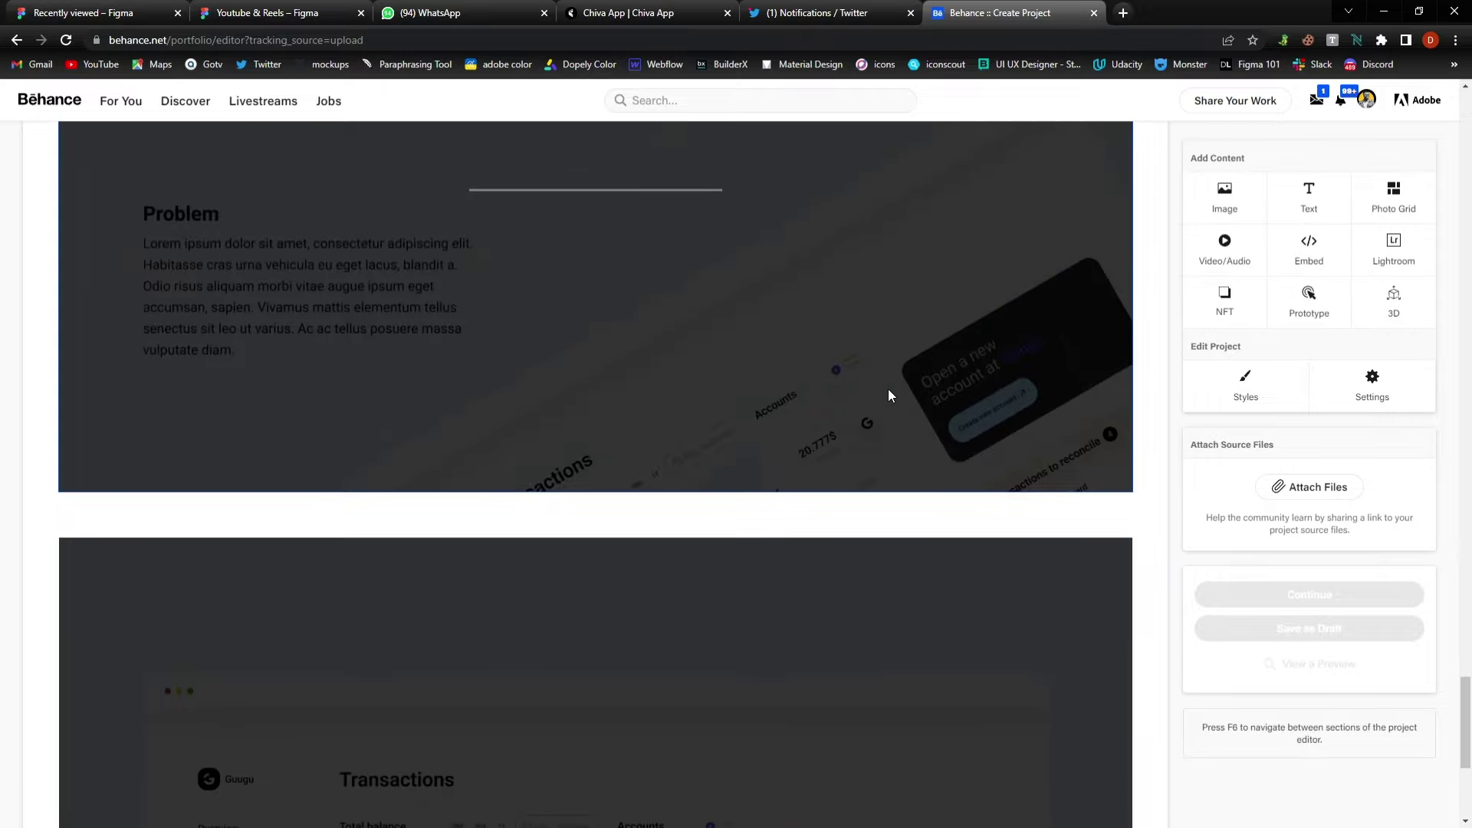
scroll(888, 394, "up", 6)
scroll(889, 394, "down", 9)
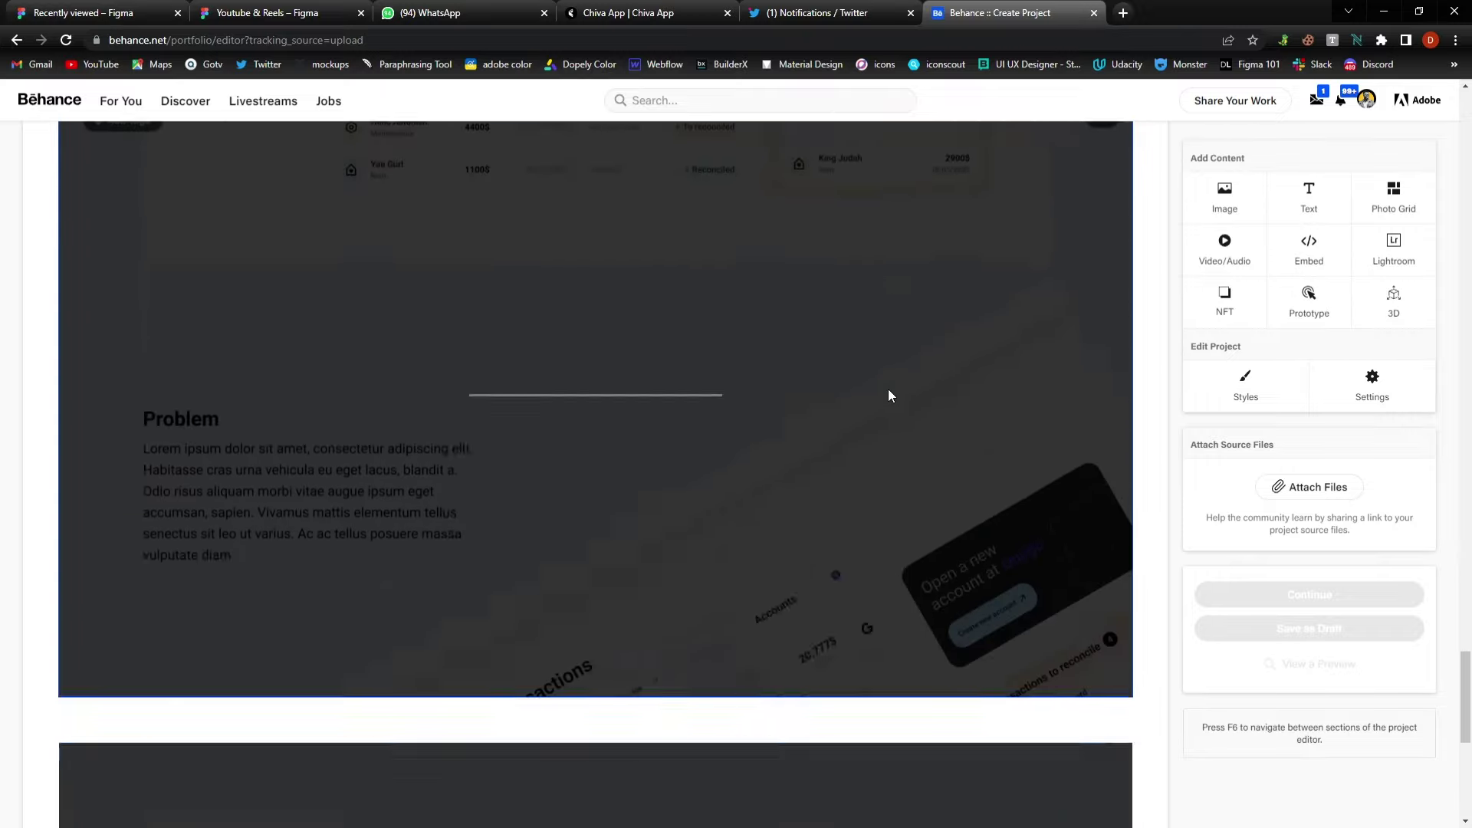
scroll(888, 391, "down", 3)
scroll(872, 388, "up", 5)
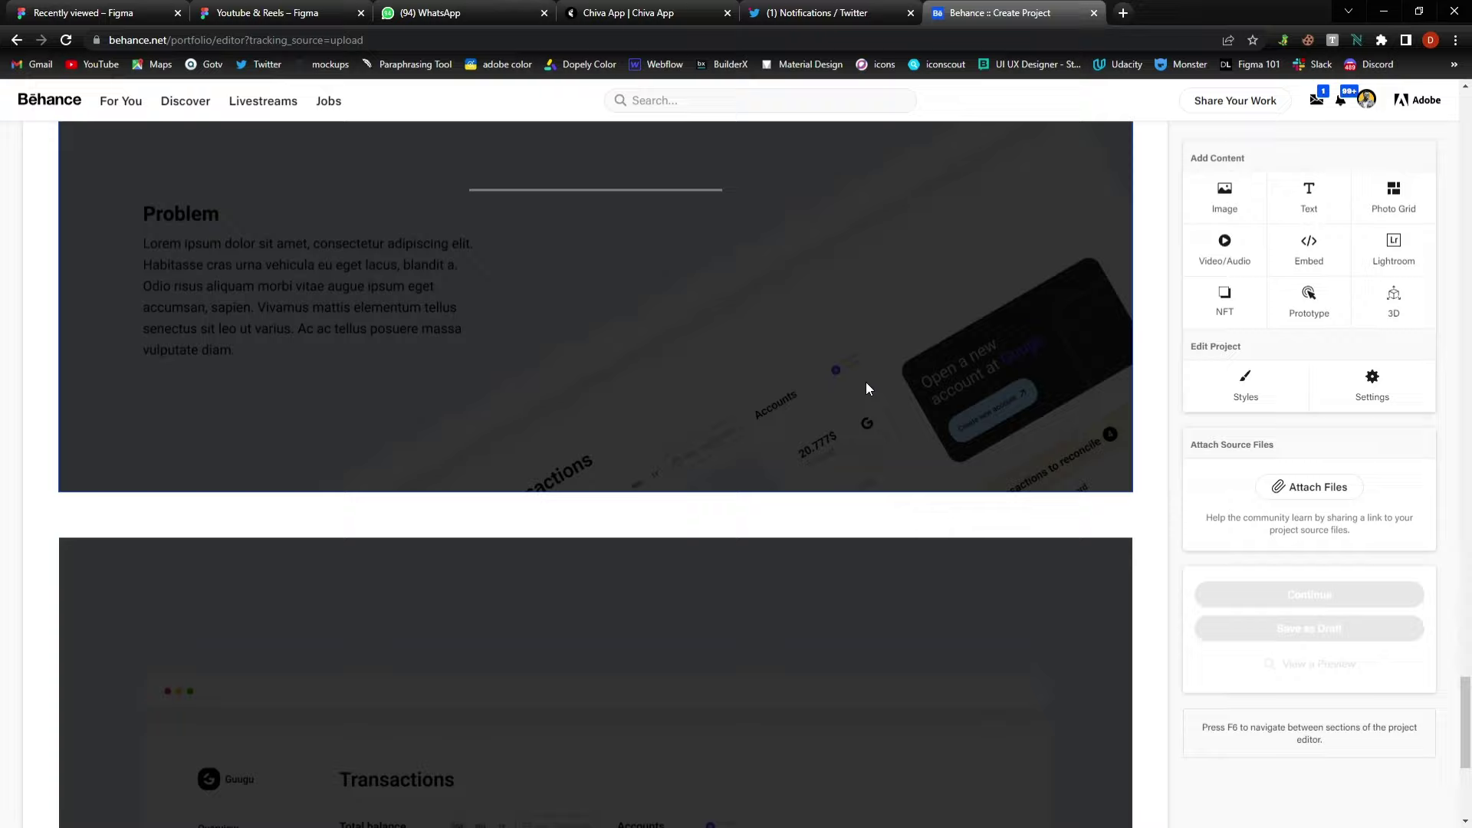
scroll(866, 382, "down", 3)
scroll(854, 369, "down", 12)
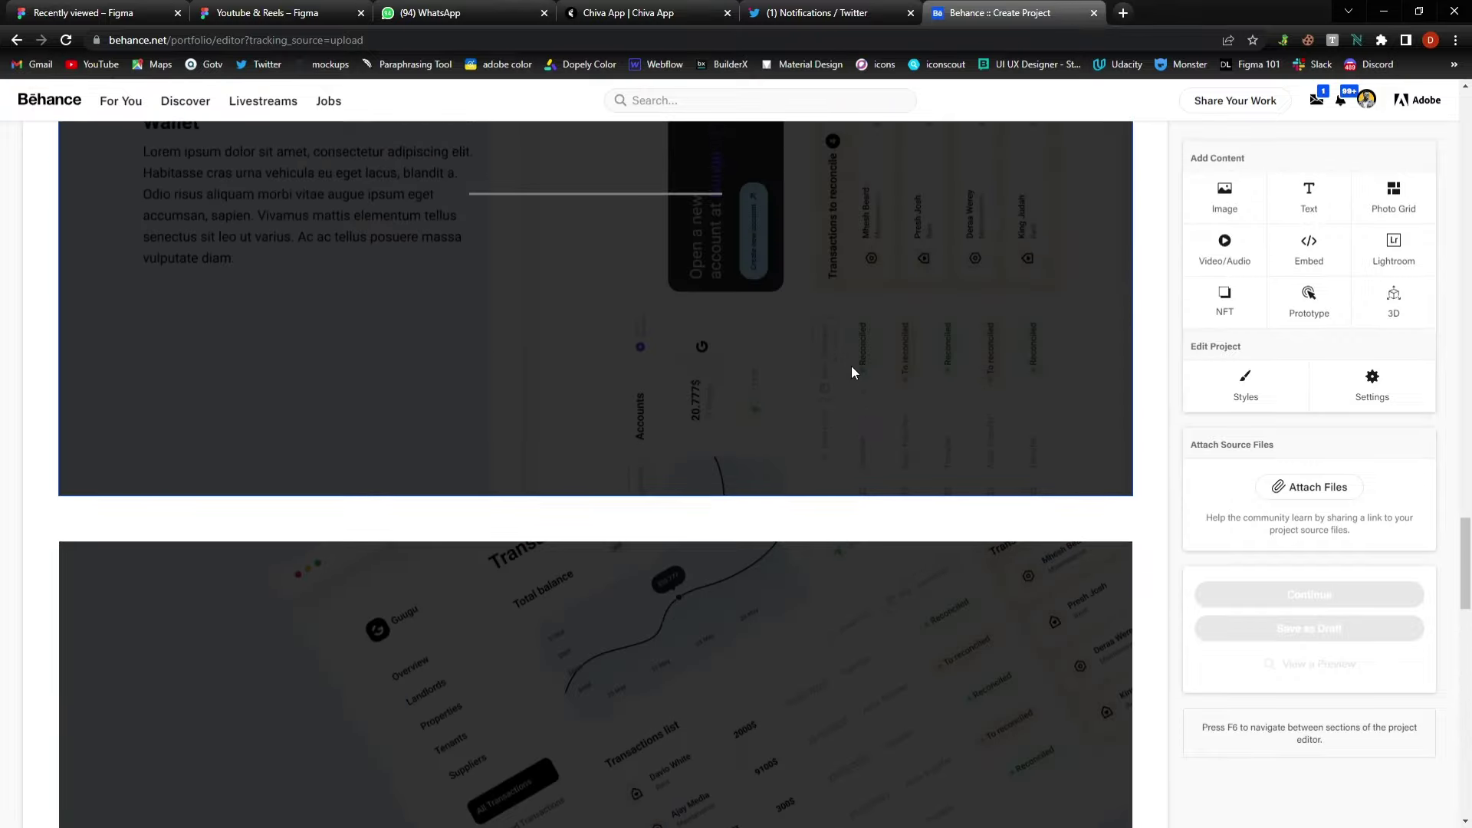
scroll(852, 366, "down", 4)
scroll(836, 414, "up", 8)
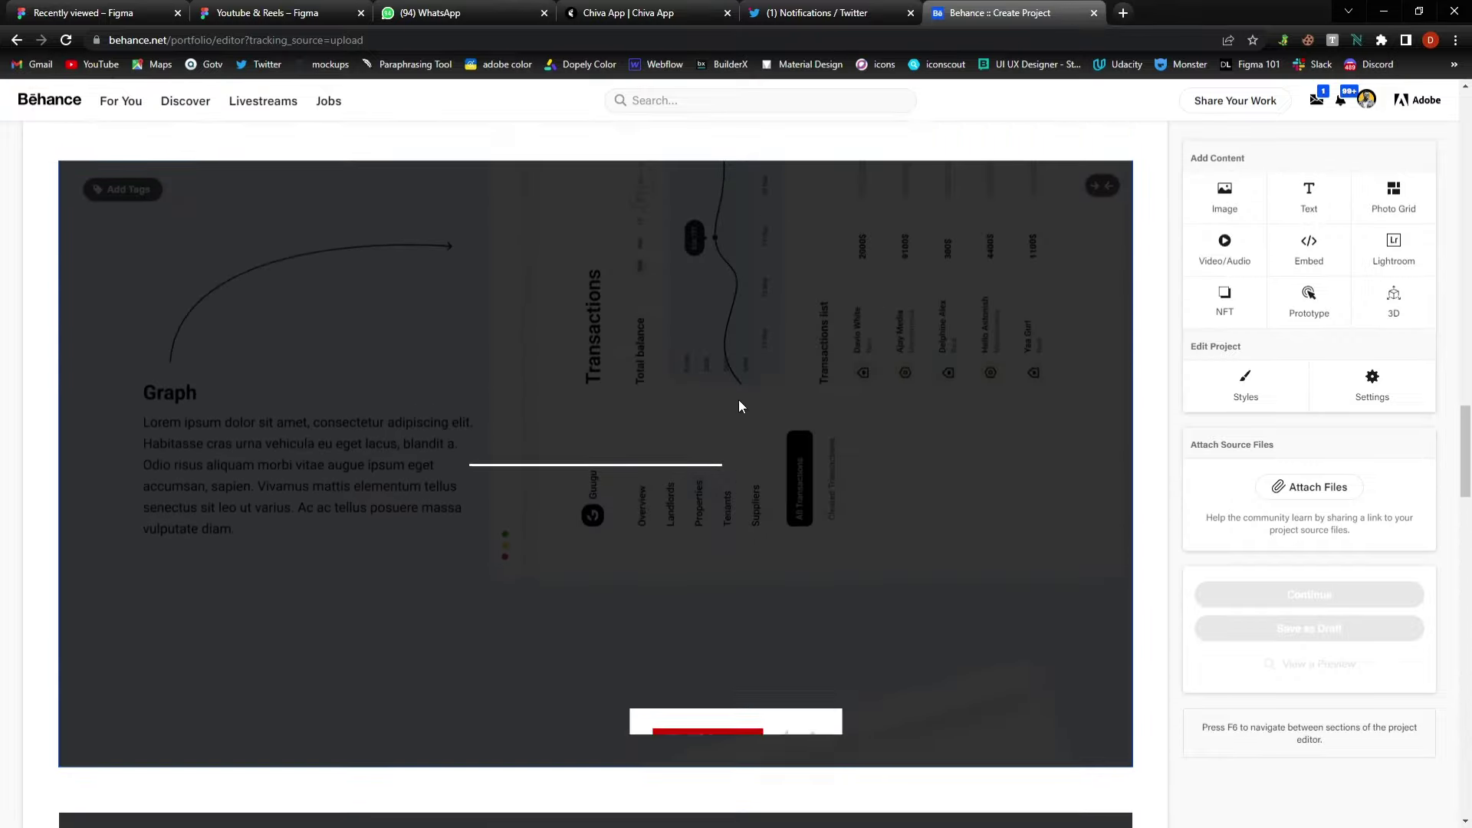
scroll(745, 403, "up", 11)
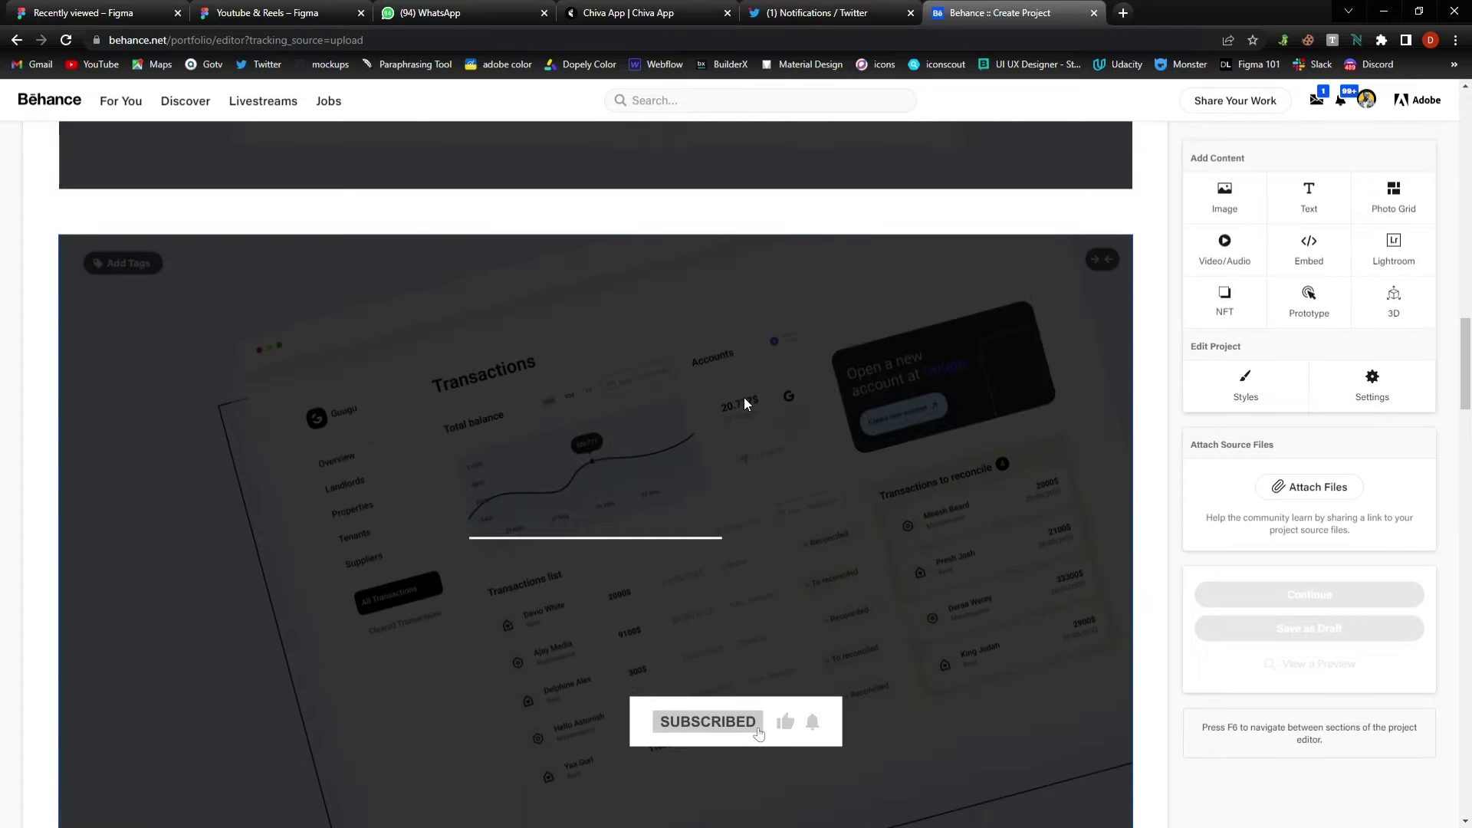
scroll(745, 404, "up", 5)
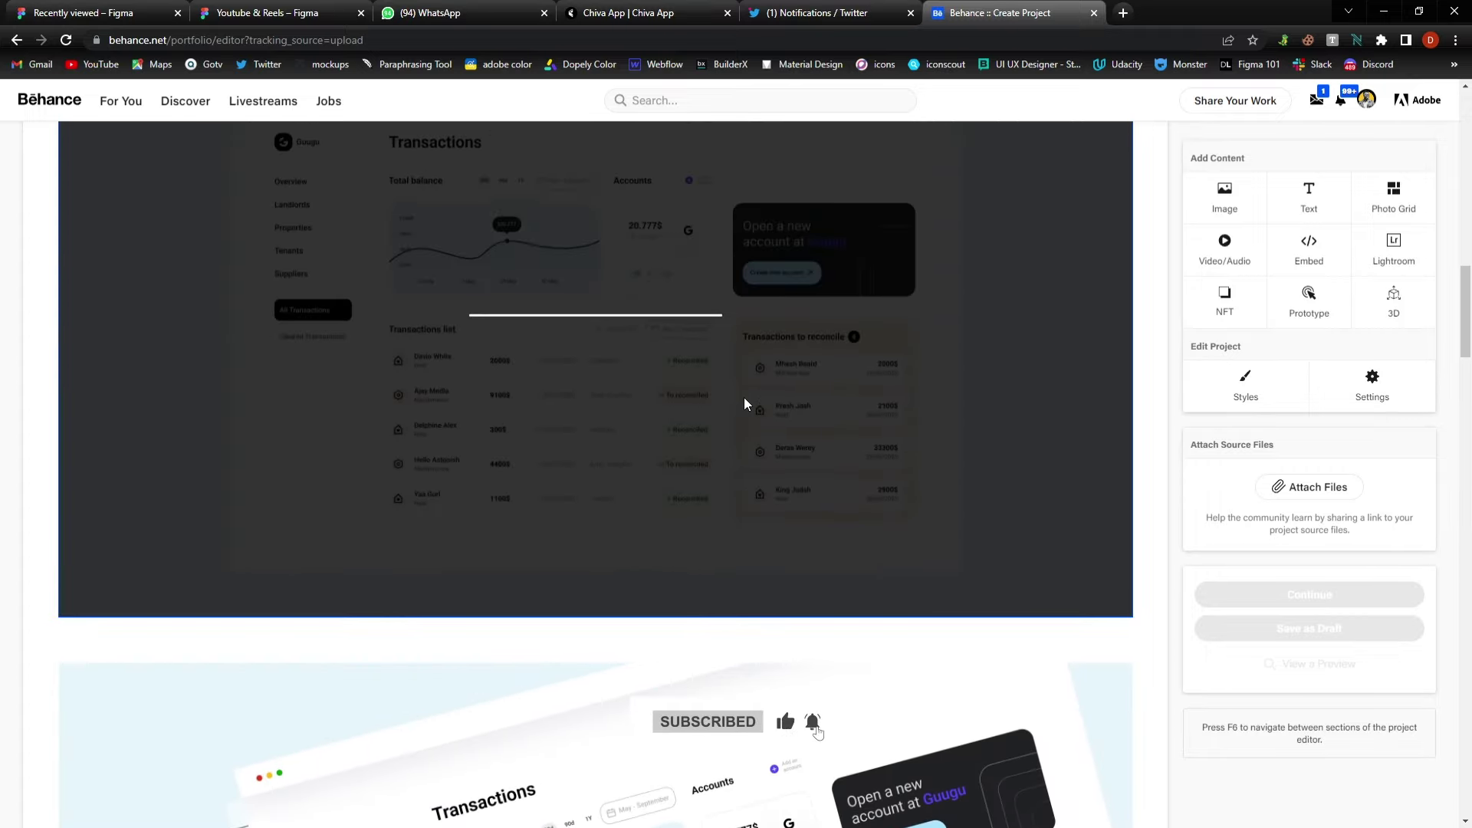
scroll(745, 402, "up", 12)
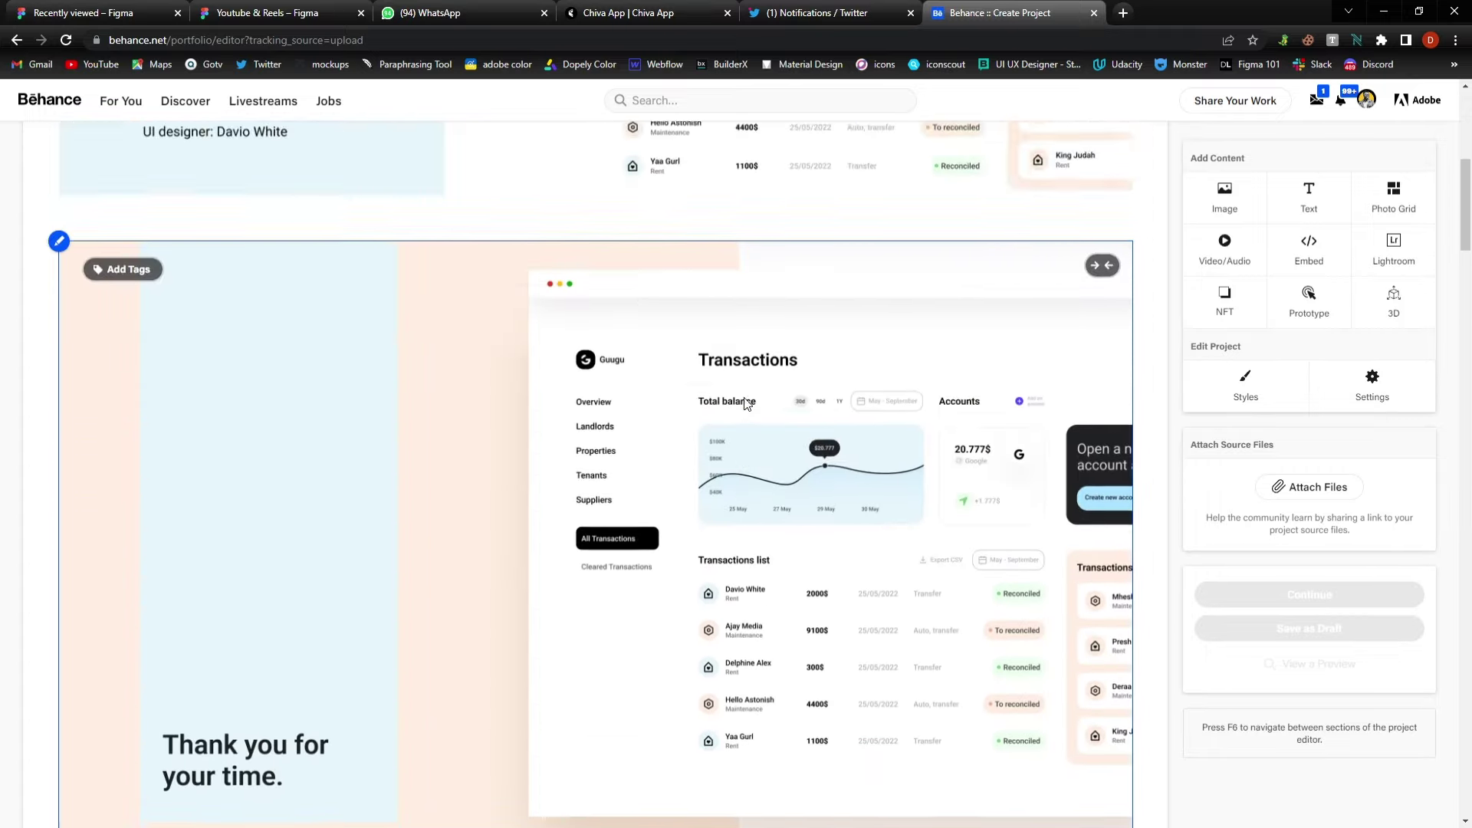
scroll(763, 609, "down", 4)
scroll(644, 418, "up", 7)
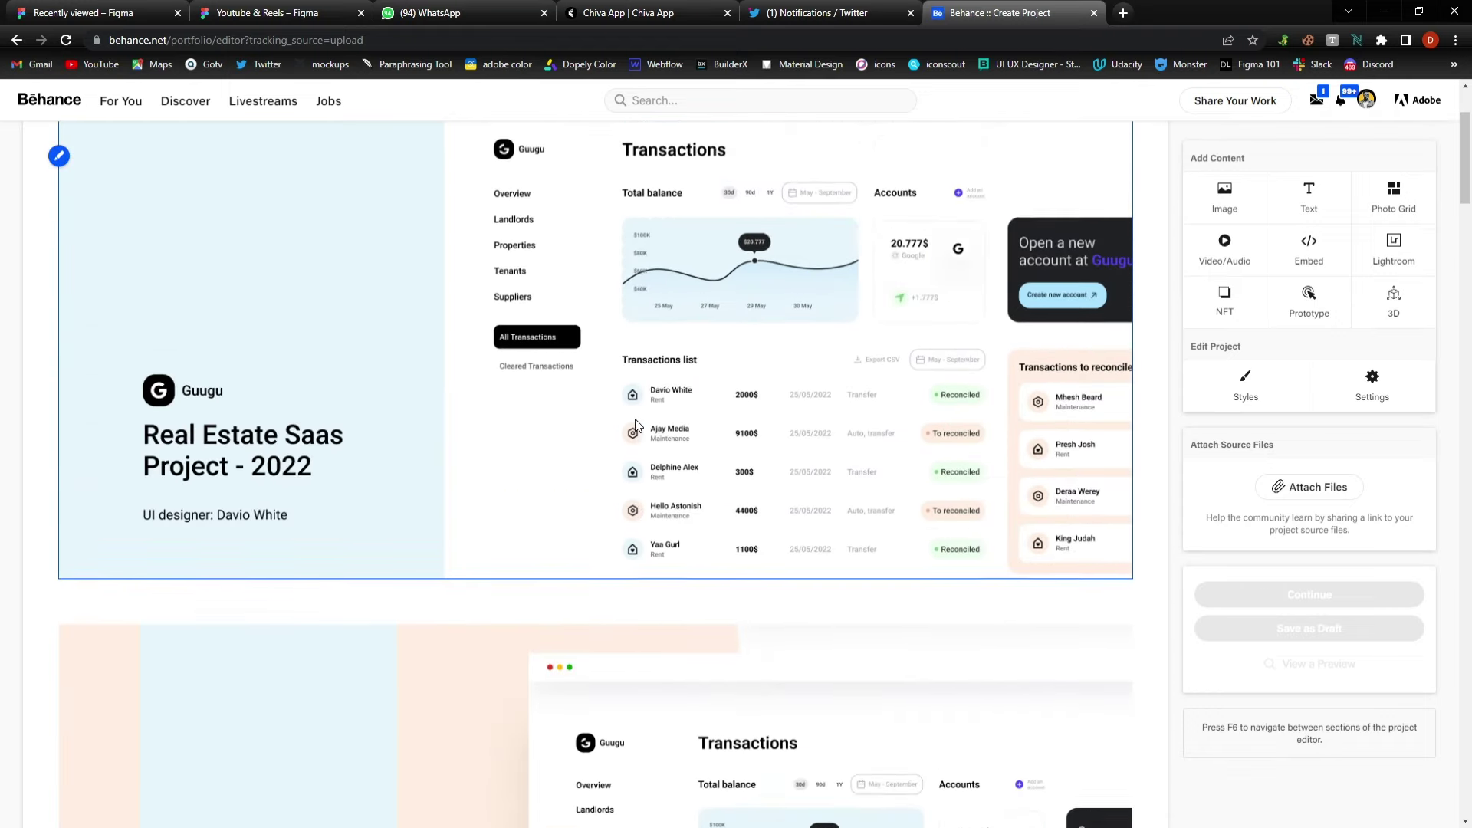
scroll(646, 414, "down", 7)
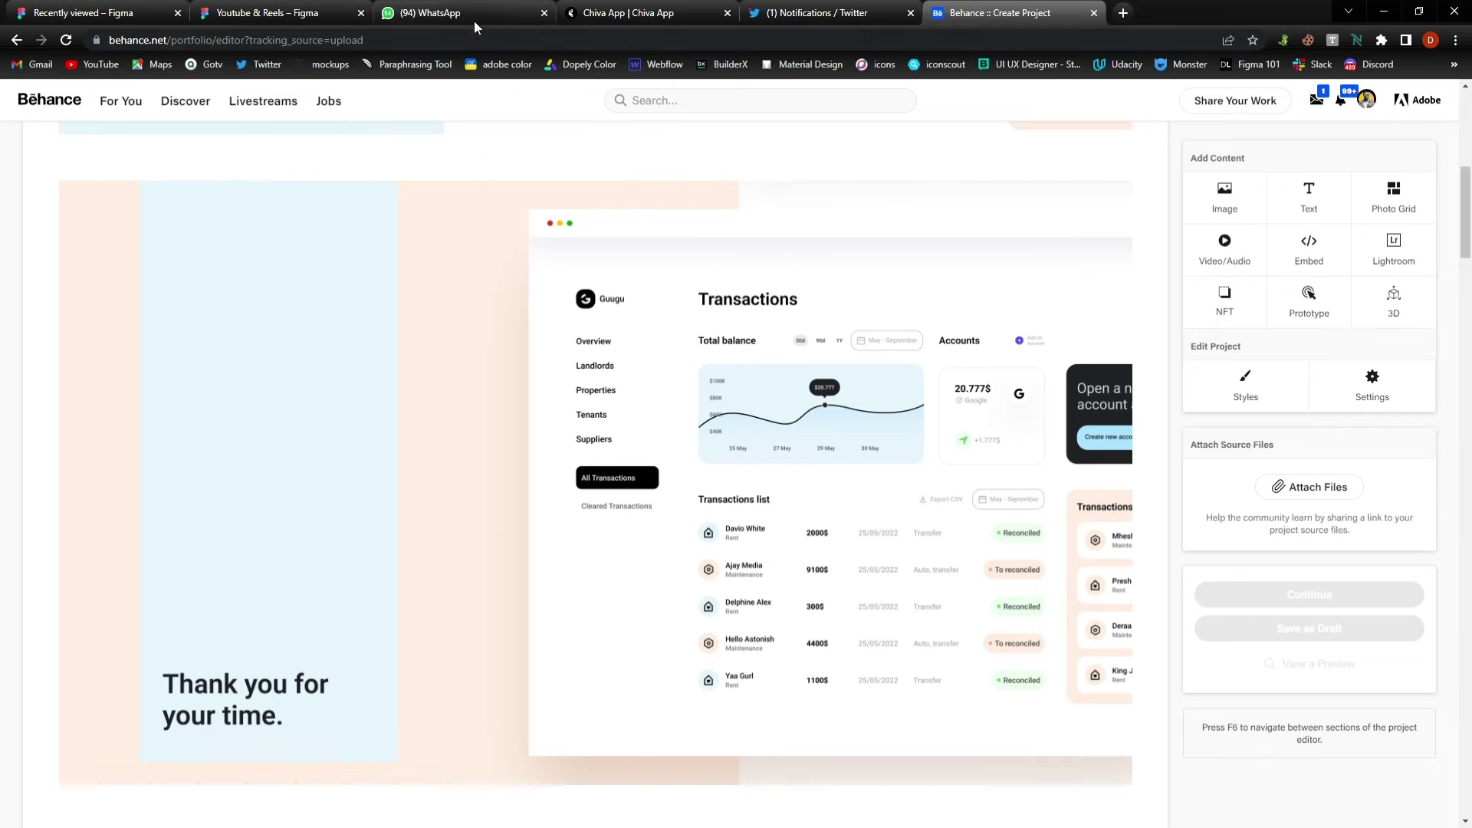
left_click_drag(214, 23, 828, 15)
Inspect the Guugu frames on the Figma canvas and place the Behance editor tab beside it.
left_click(1278, 211)
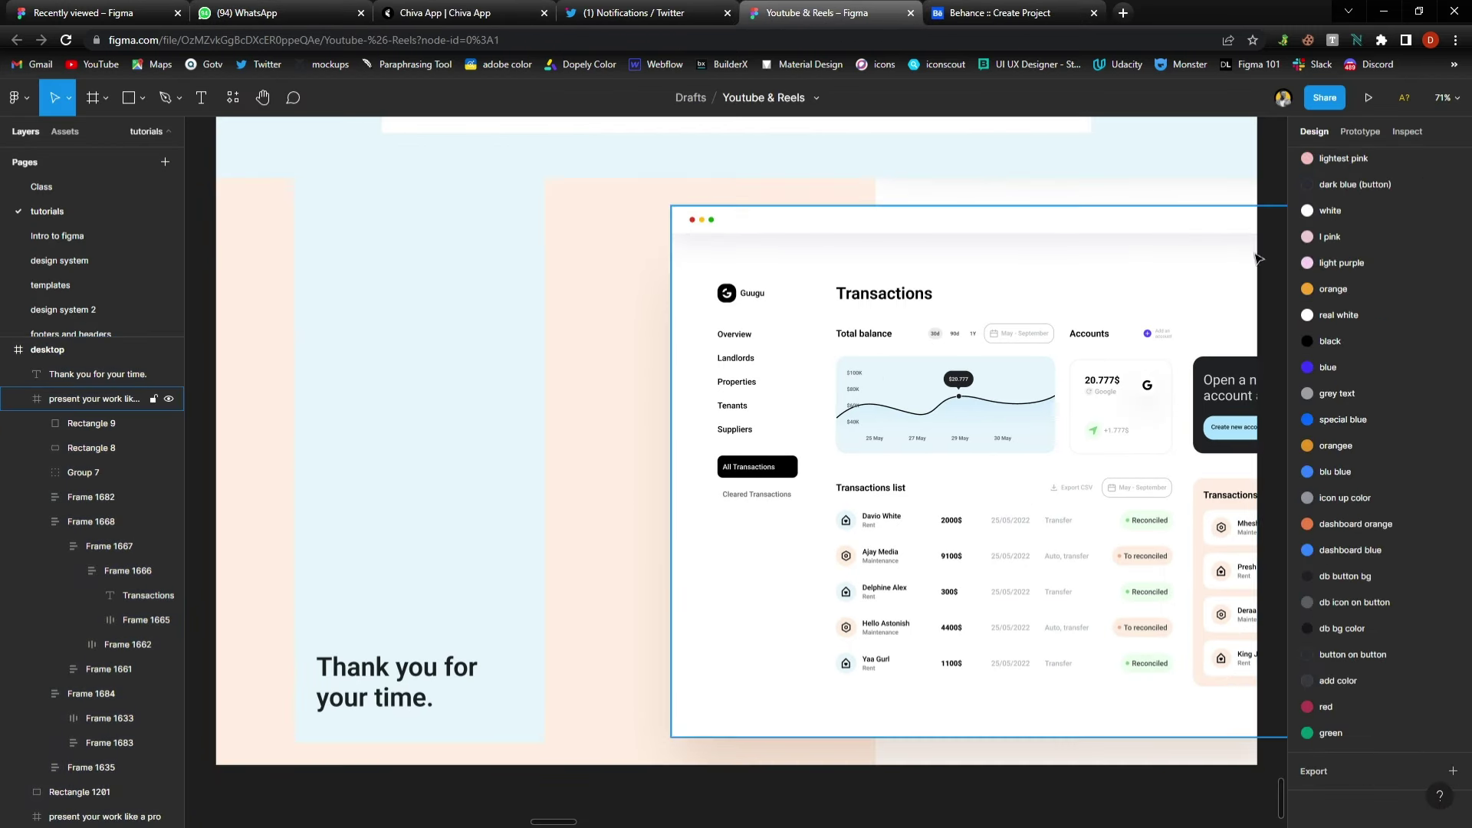
scroll(1272, 230, "up", 10)
scroll(1262, 281, "down", 3)
scroll(1260, 281, "up", 5)
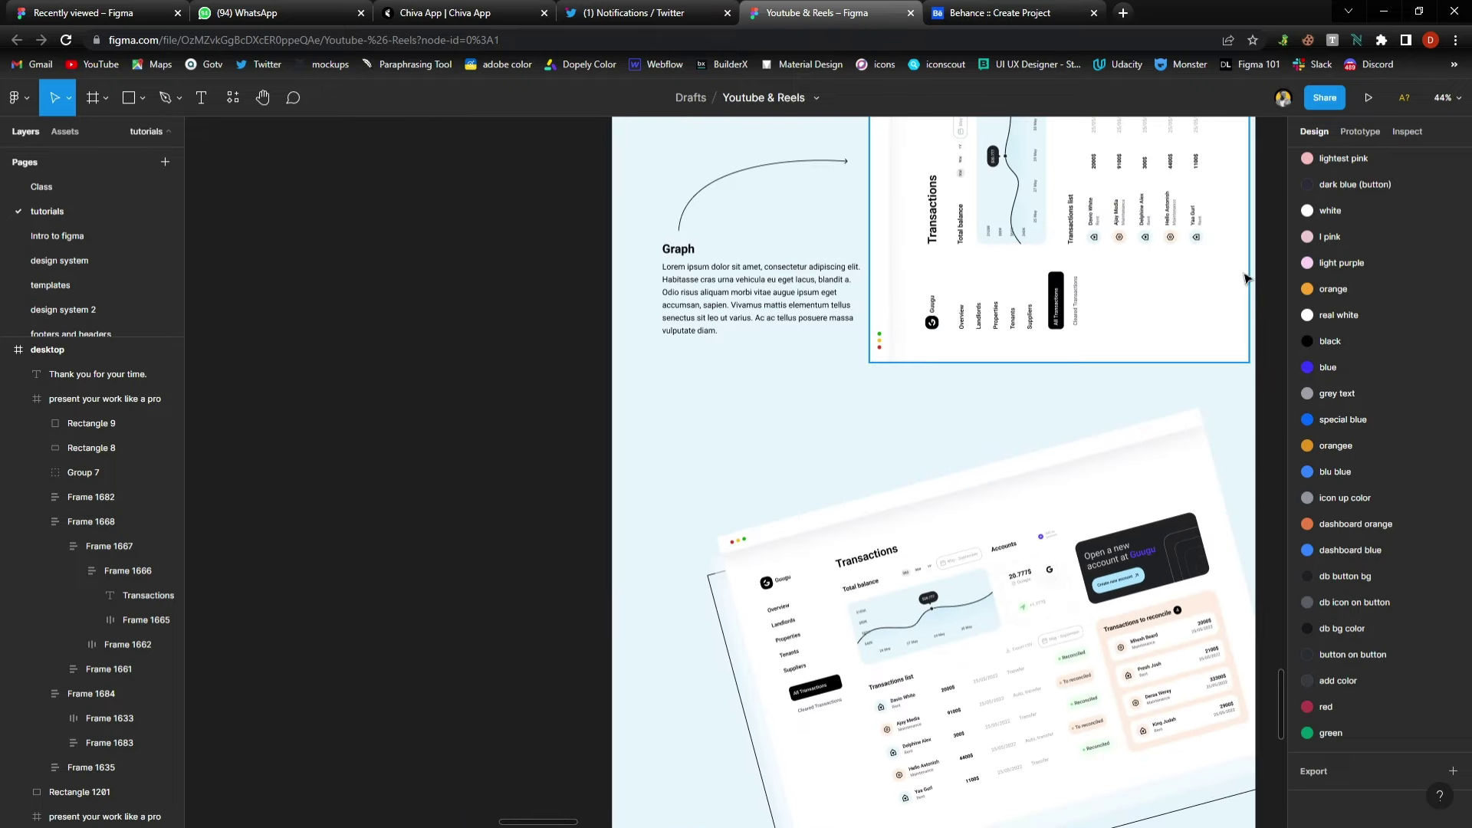
scroll(1066, 312, "right", 5)
scroll(776, 371, "left", 2)
scroll(853, 366, "up", 15)
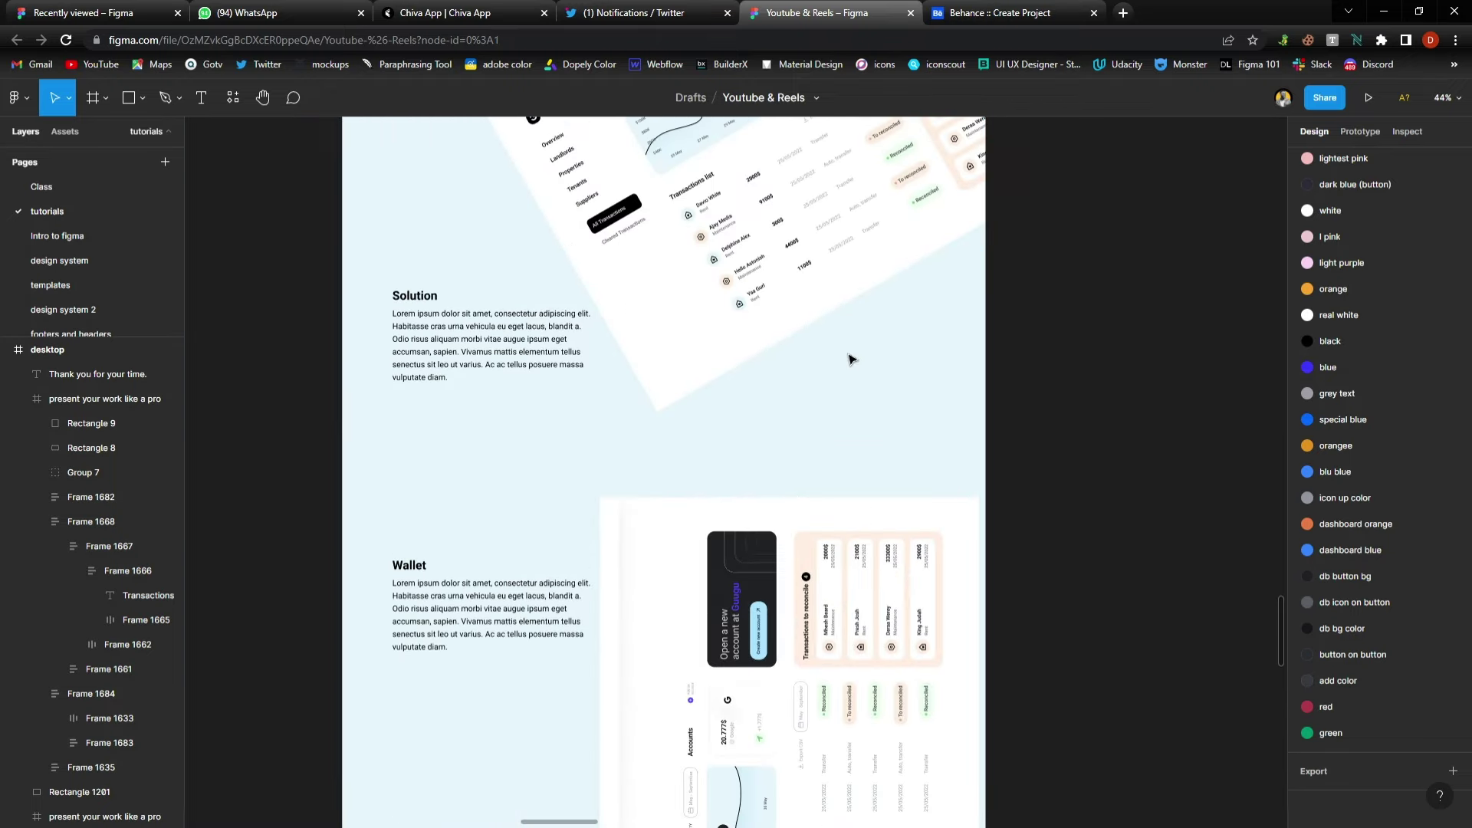
scroll(841, 345, "up", 8)
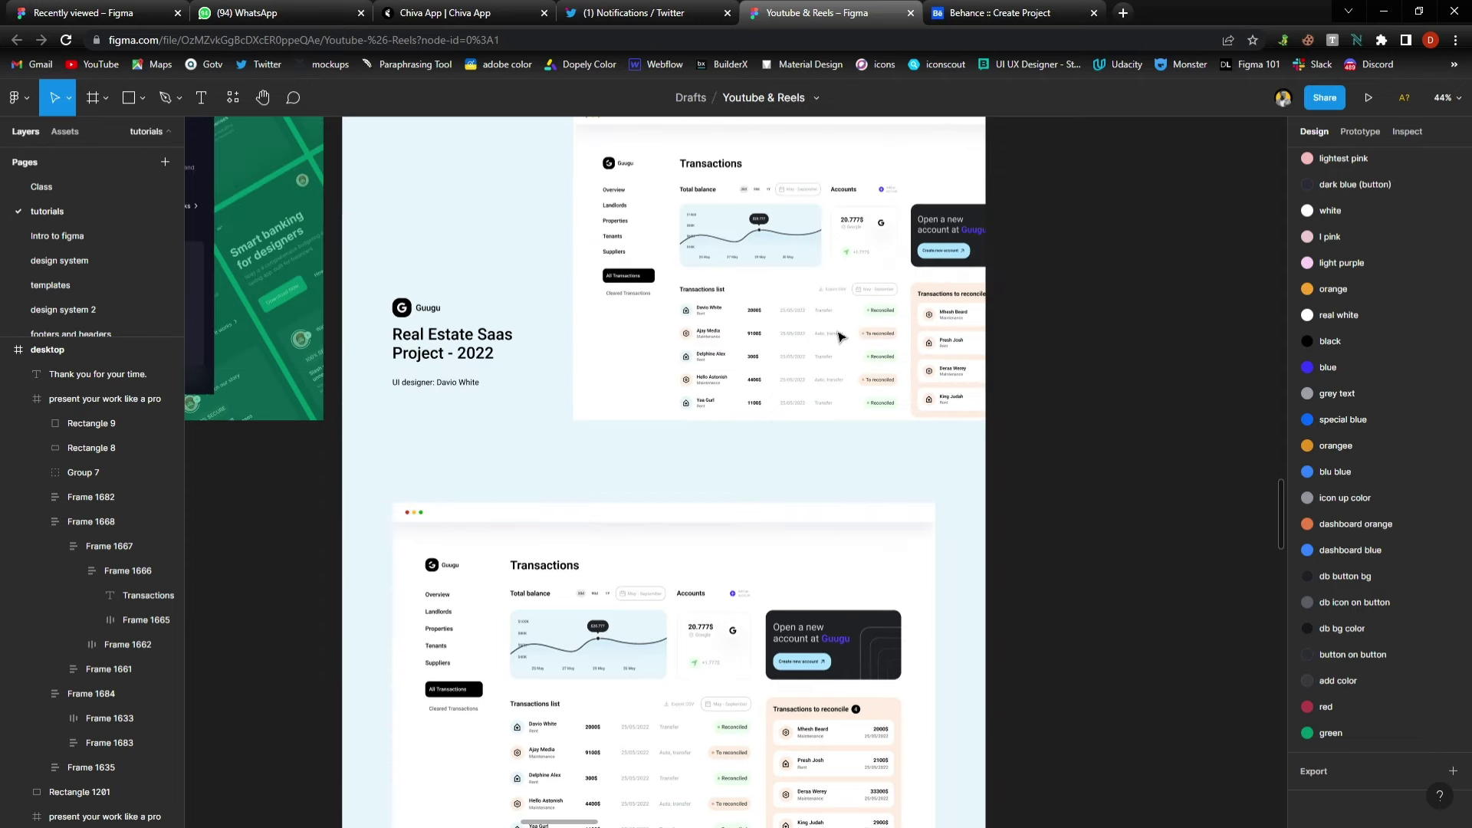
scroll(841, 338, "down", 5)
scroll(839, 336, "down", 2)
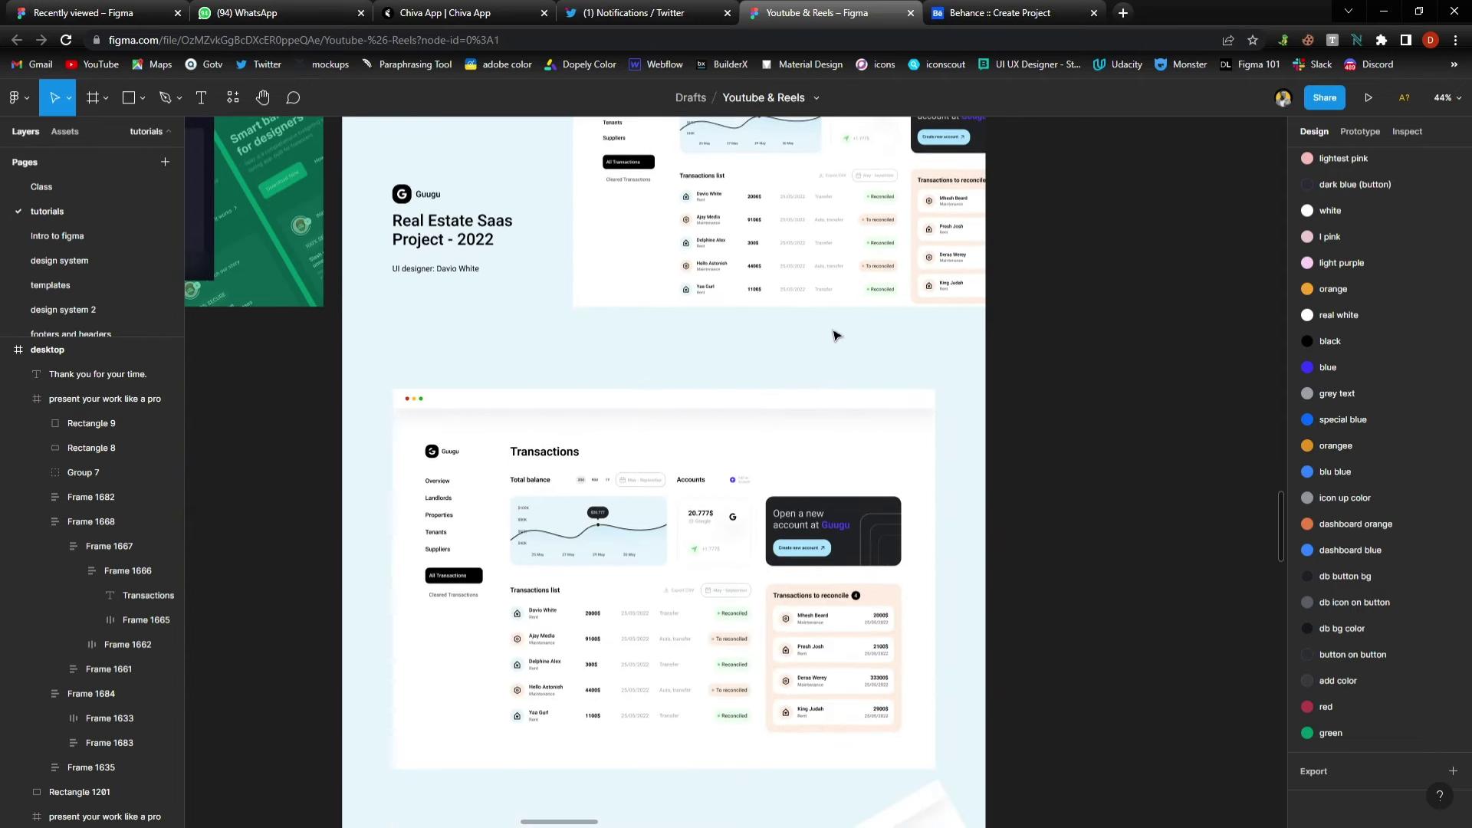
left_click_drag(781, 13, 512, 8)
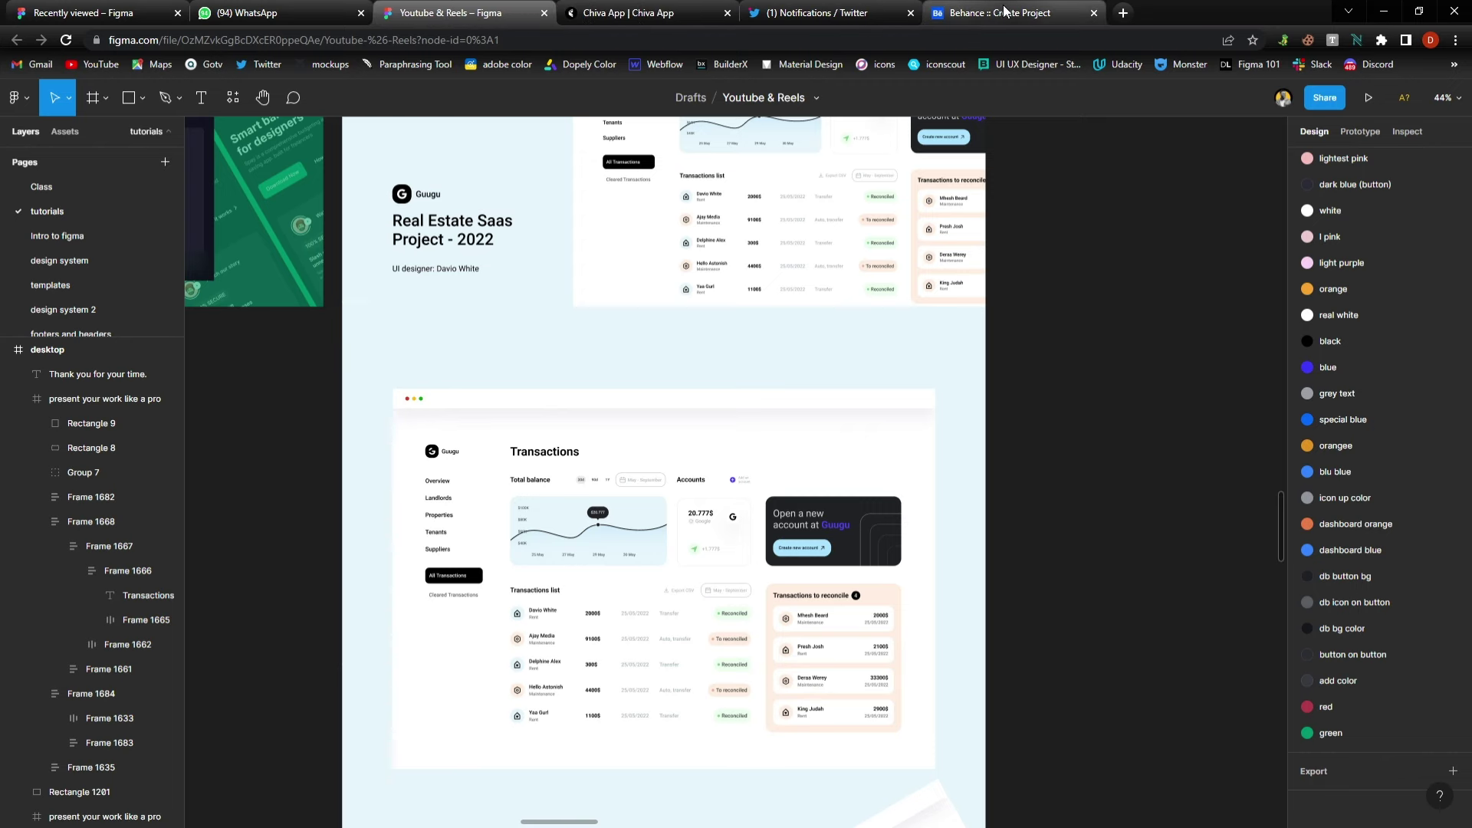
left_click_drag(1012, 13, 637, 13)
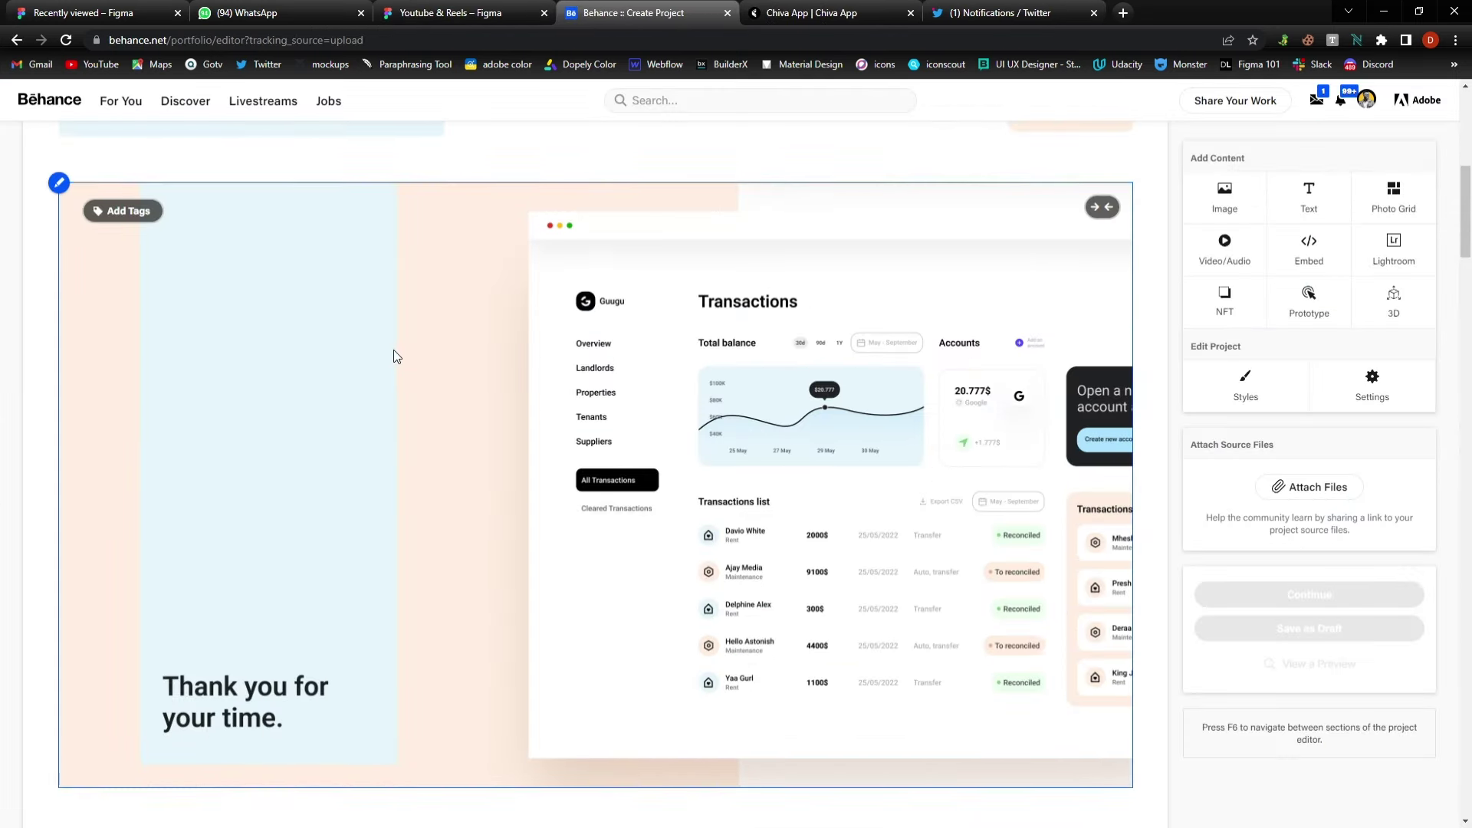
Open Reorder Project from an image's pencil menu and check the slide order in Figma.
scroll(393, 349, "up", 8)
scroll(371, 405, "down", 6)
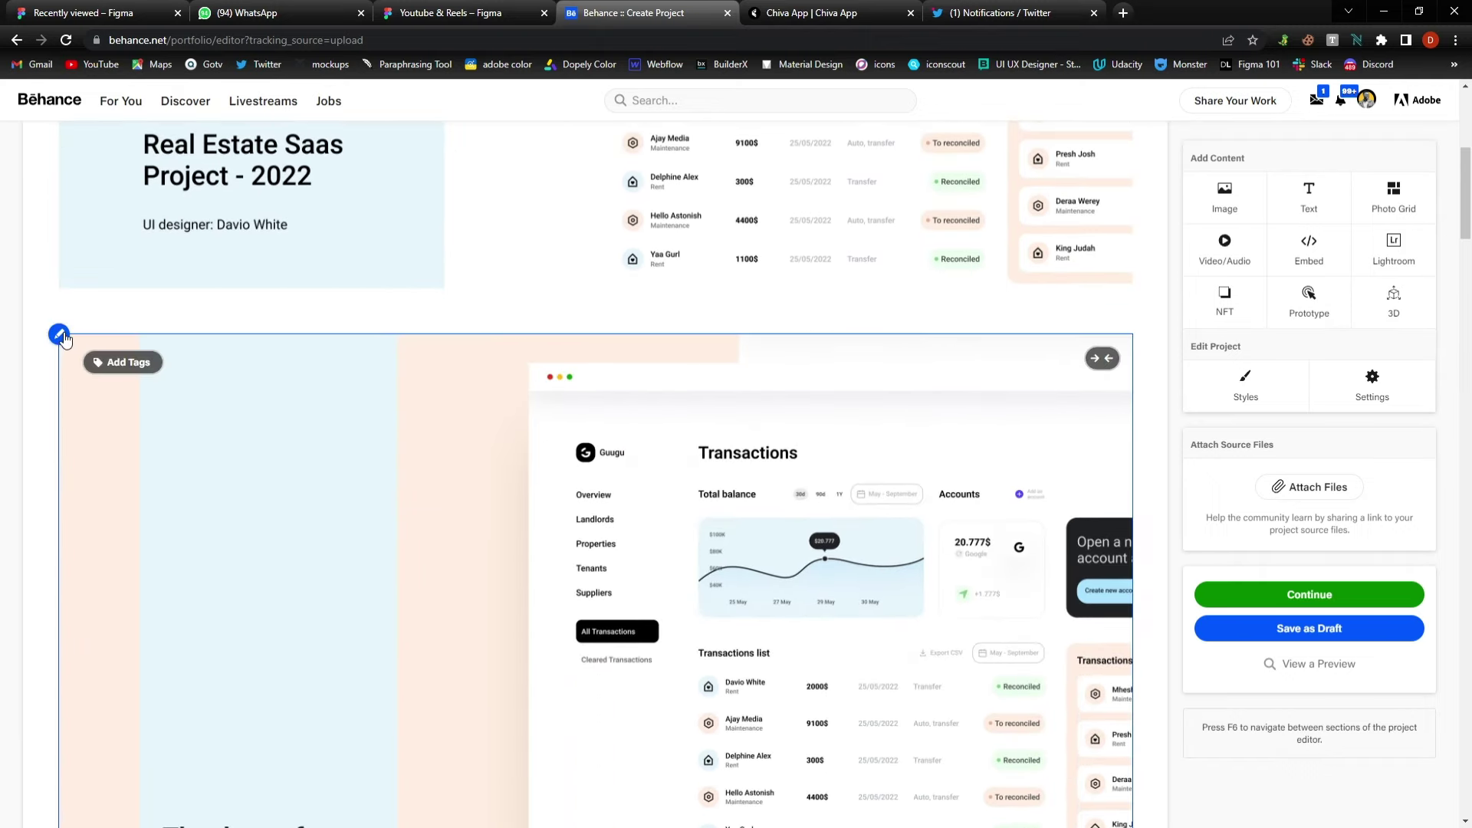
left_click(59, 336)
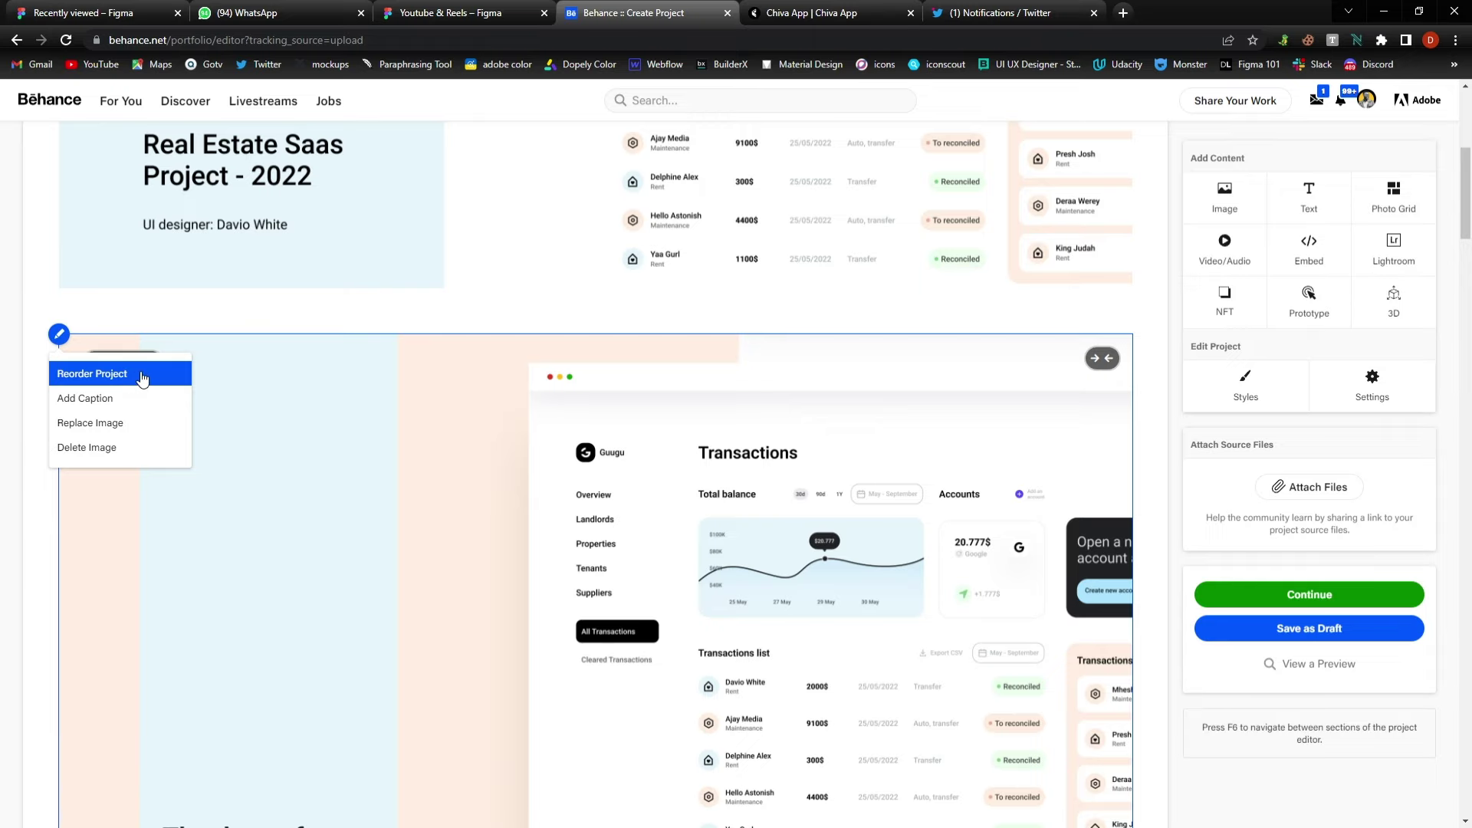
left_click(141, 376)
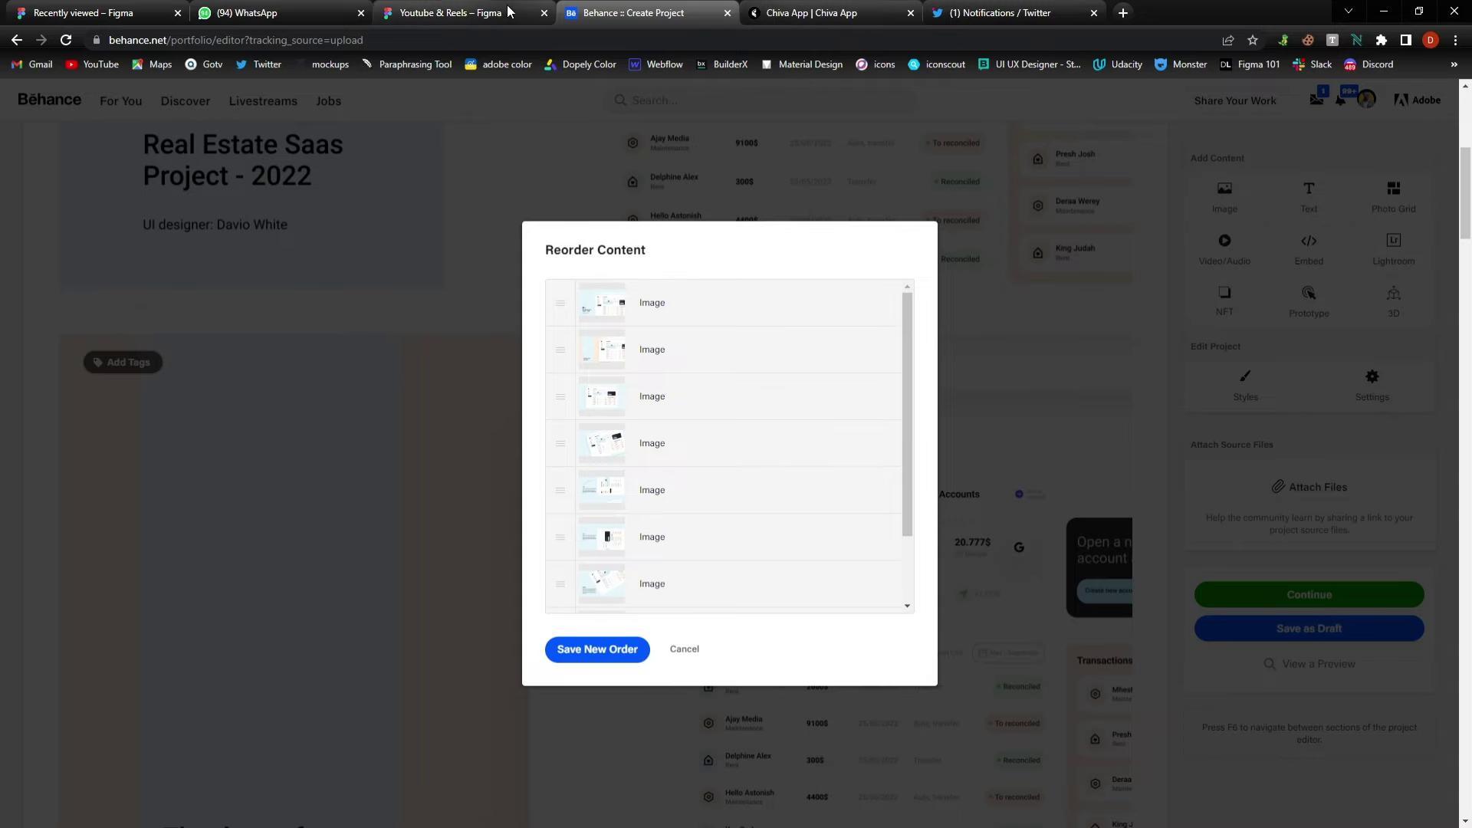
left_click(466, 13)
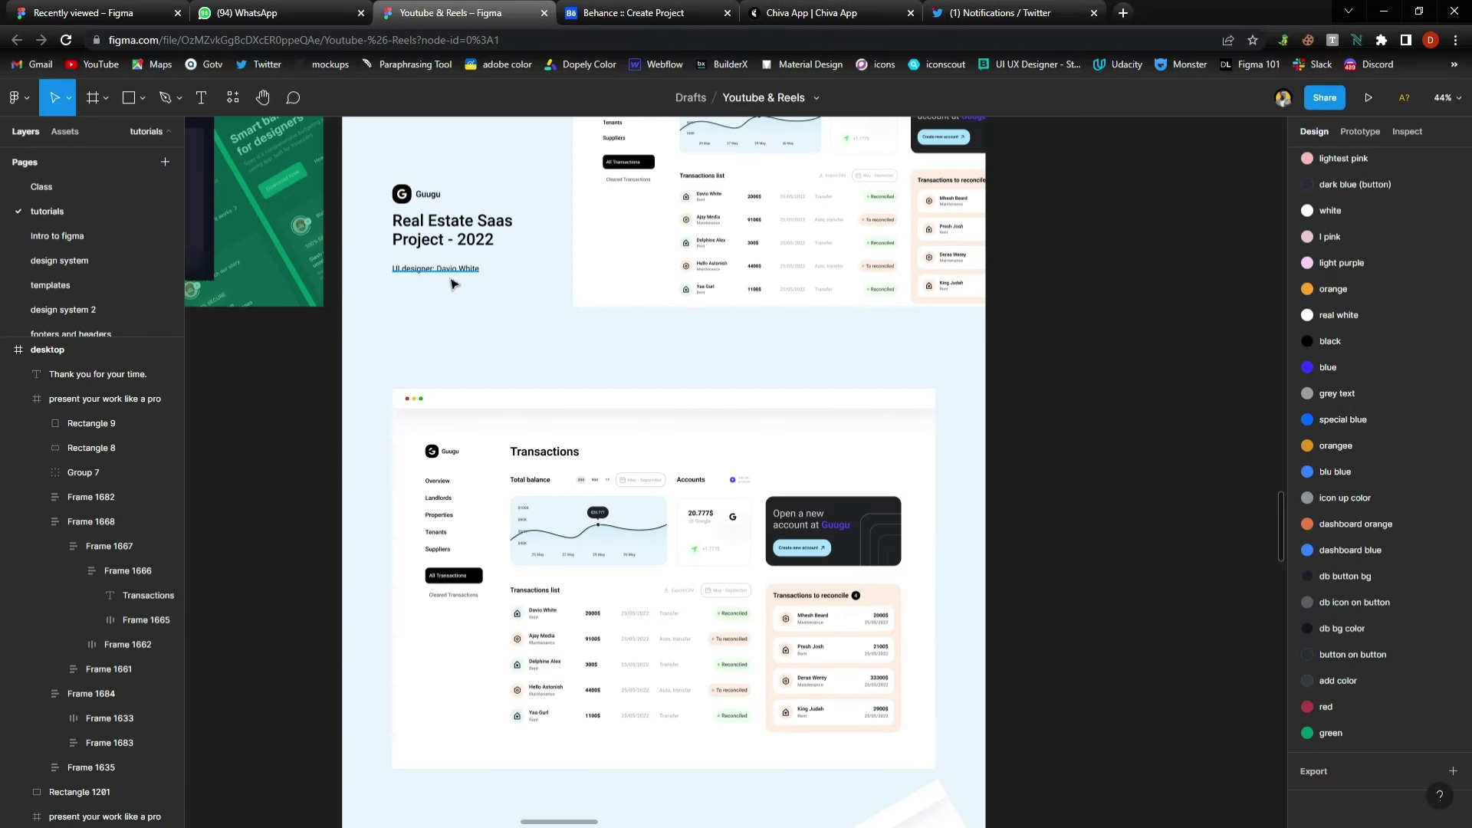
scroll(454, 285, "down", 2)
left_click(635, 13)
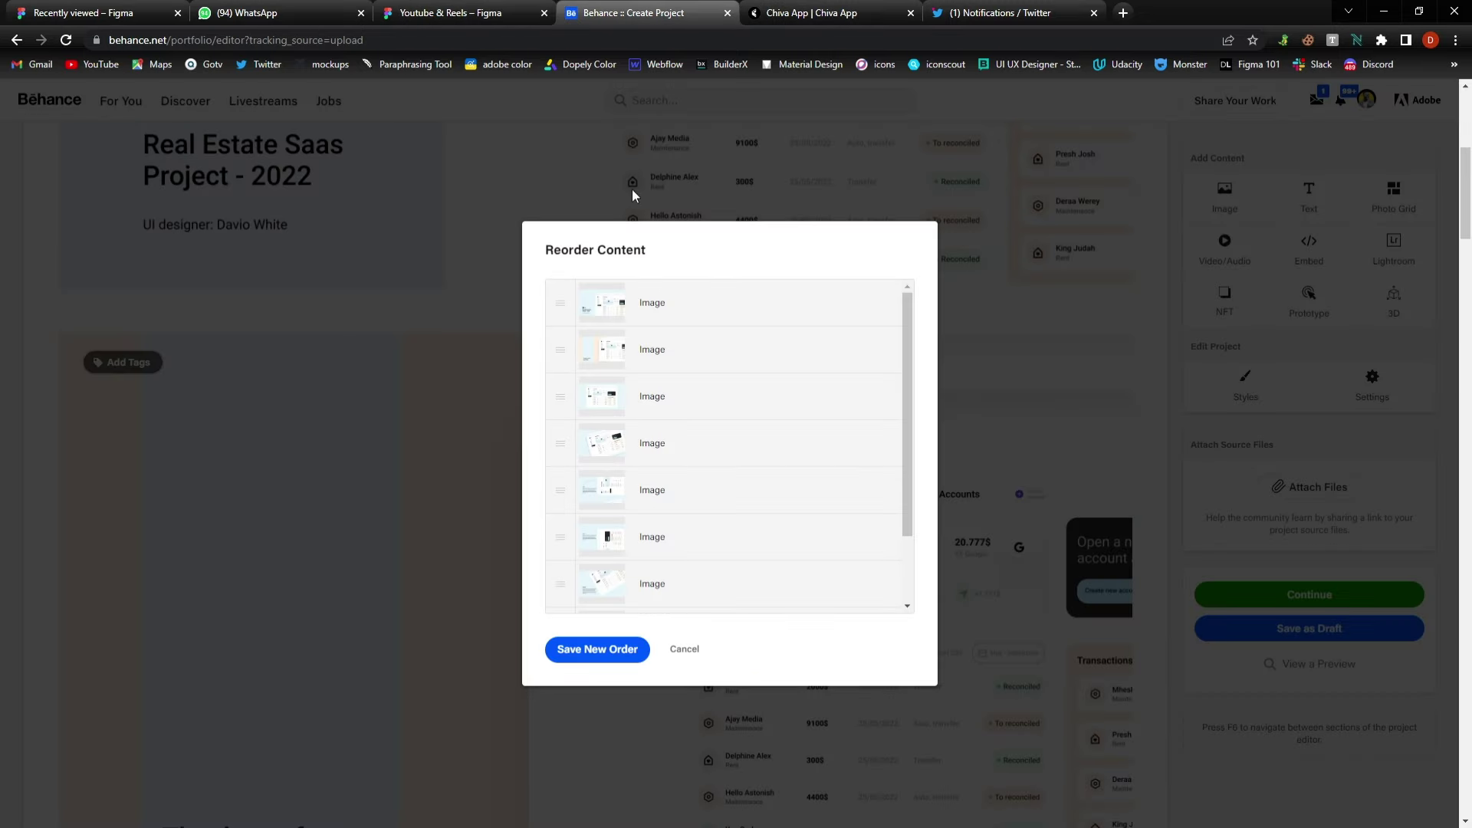
scroll(602, 376, "up", 2)
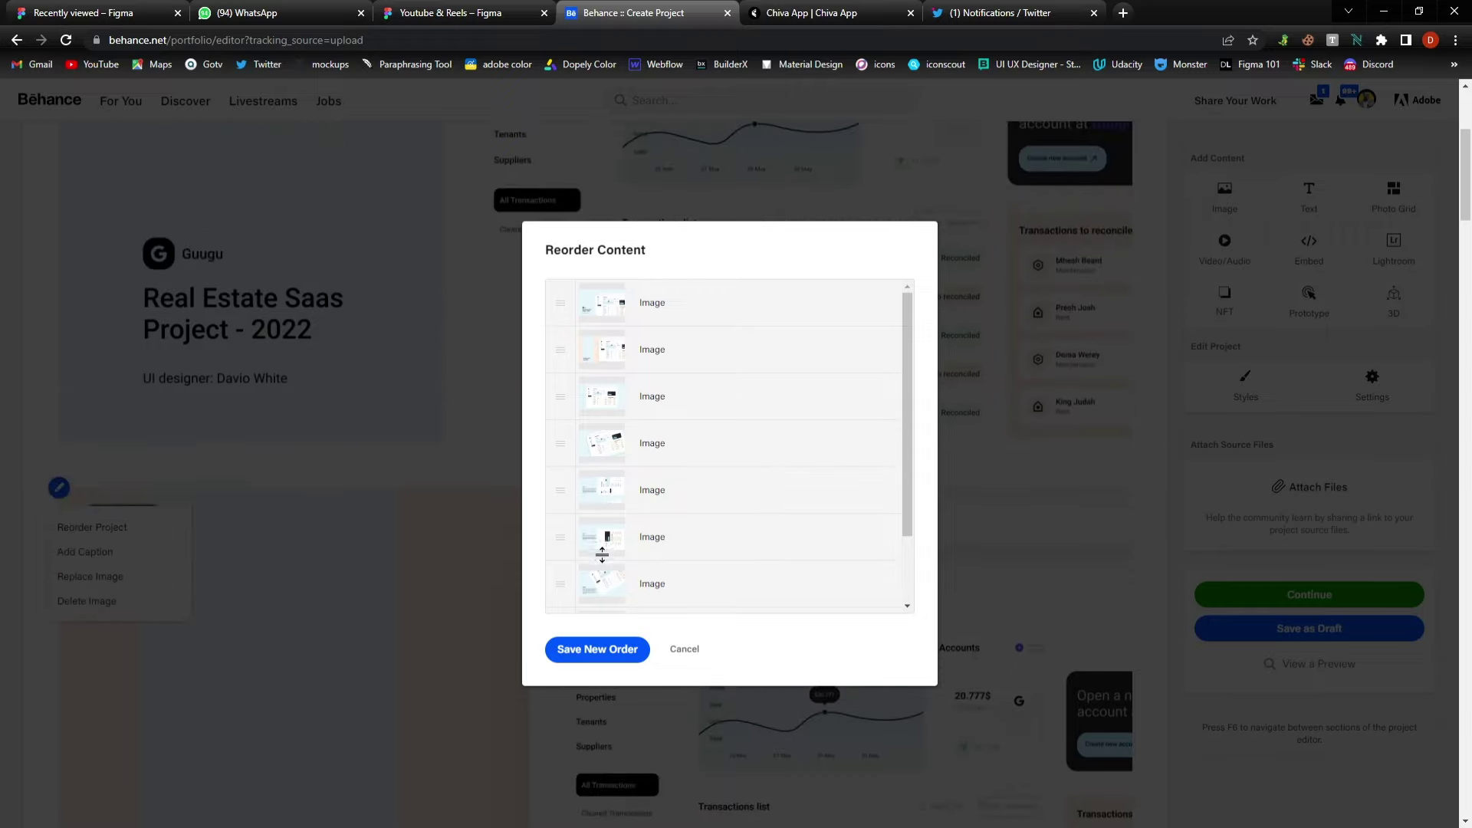
scroll(602, 556, "down", 2)
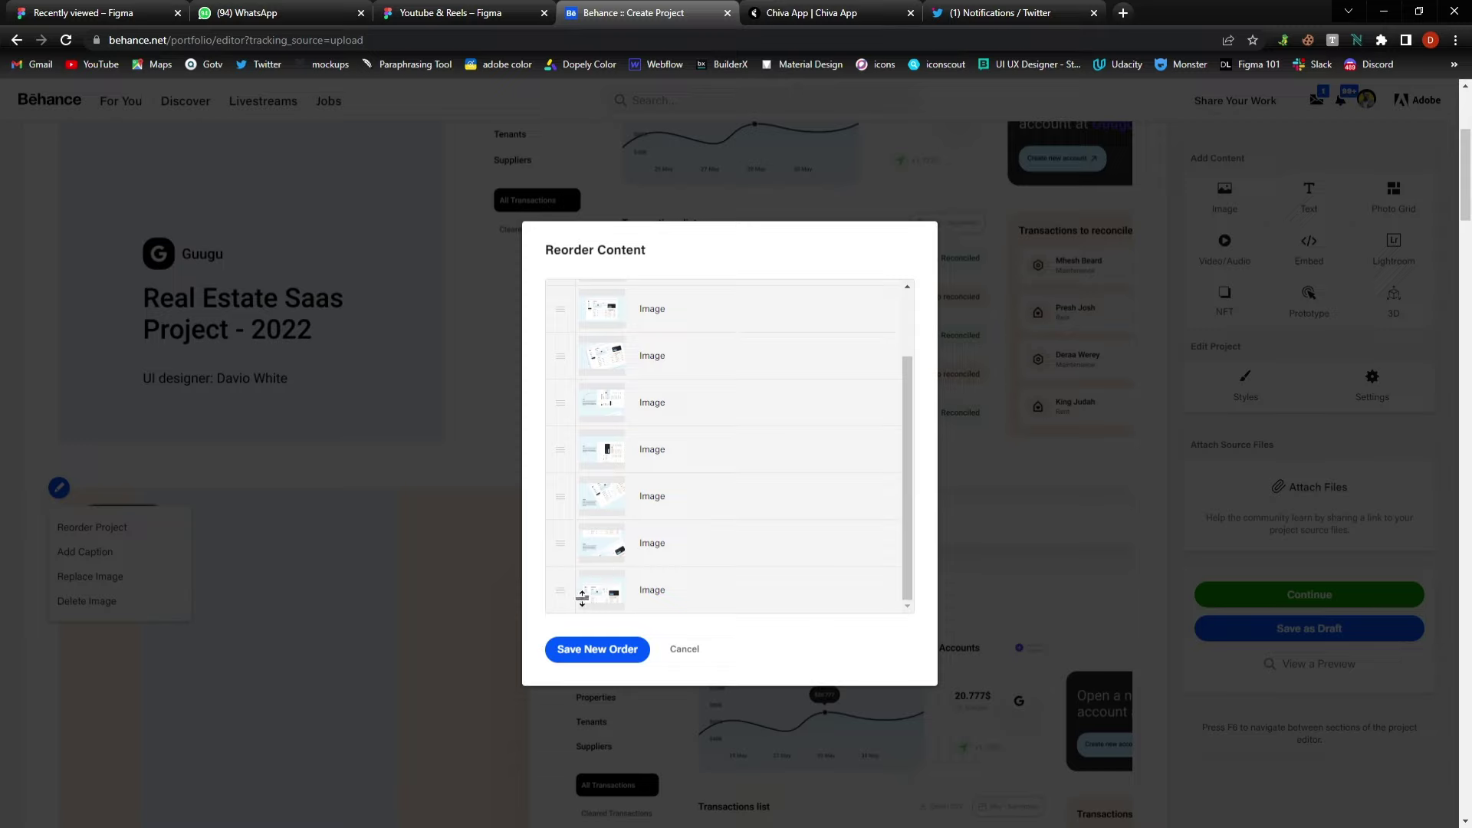
Drag images in Reorder Content so later slides move up into second through fourth place.
left_click_drag(566, 597, 574, 363)
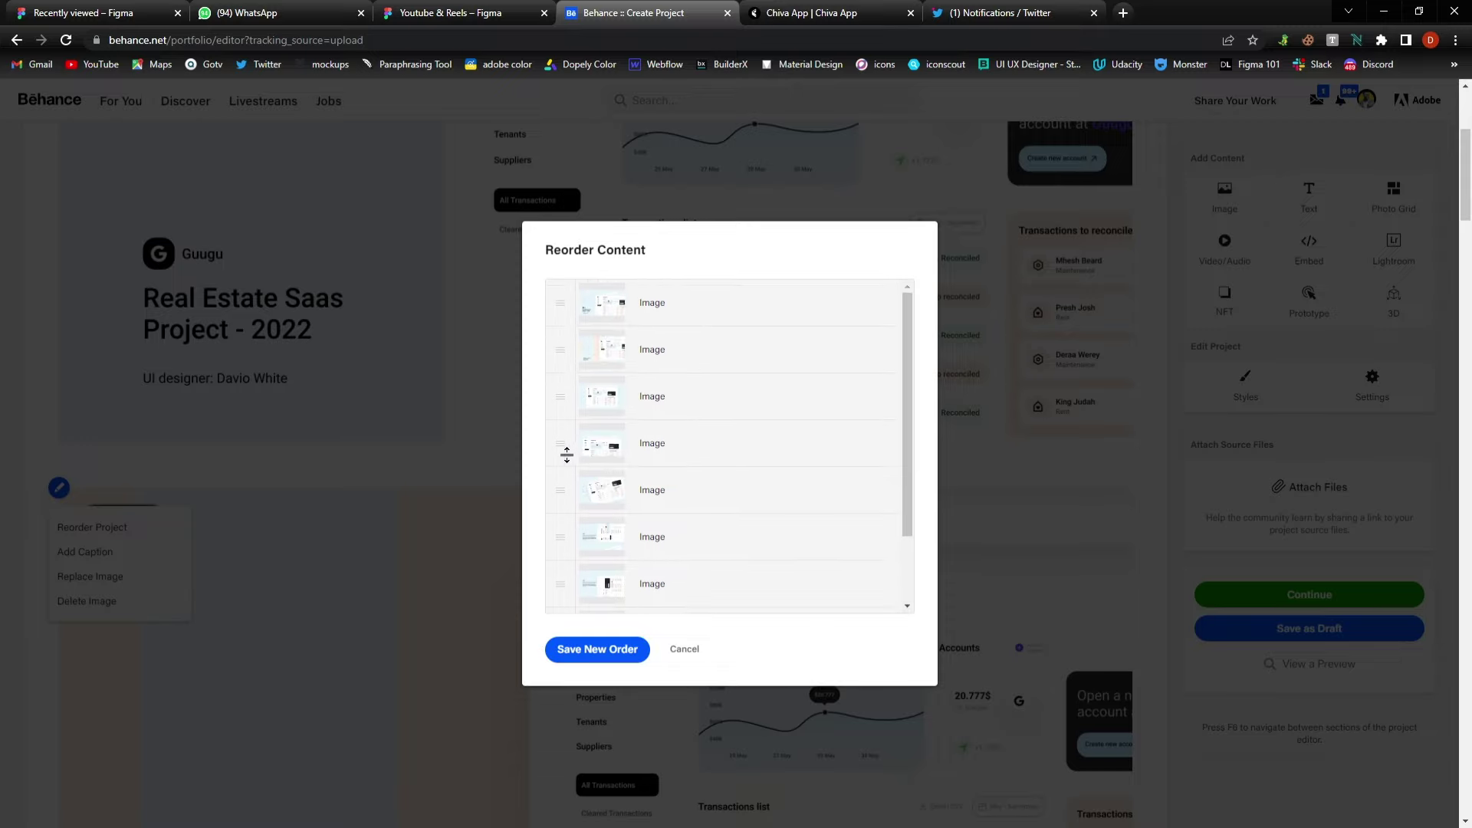
left_click_drag(567, 455, 559, 354)
scroll(572, 353, "up", 1)
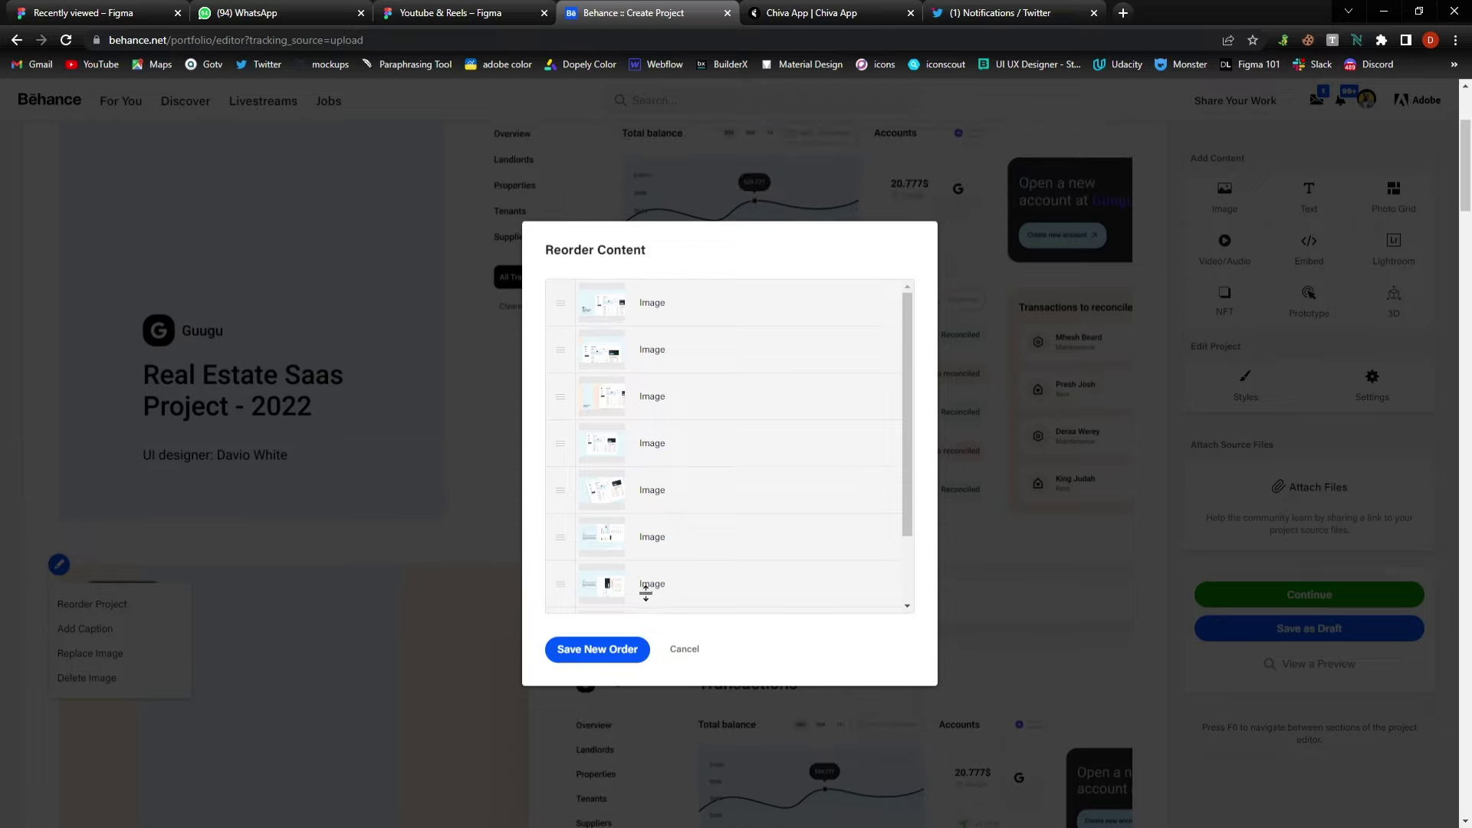
scroll(646, 591, "down", 1)
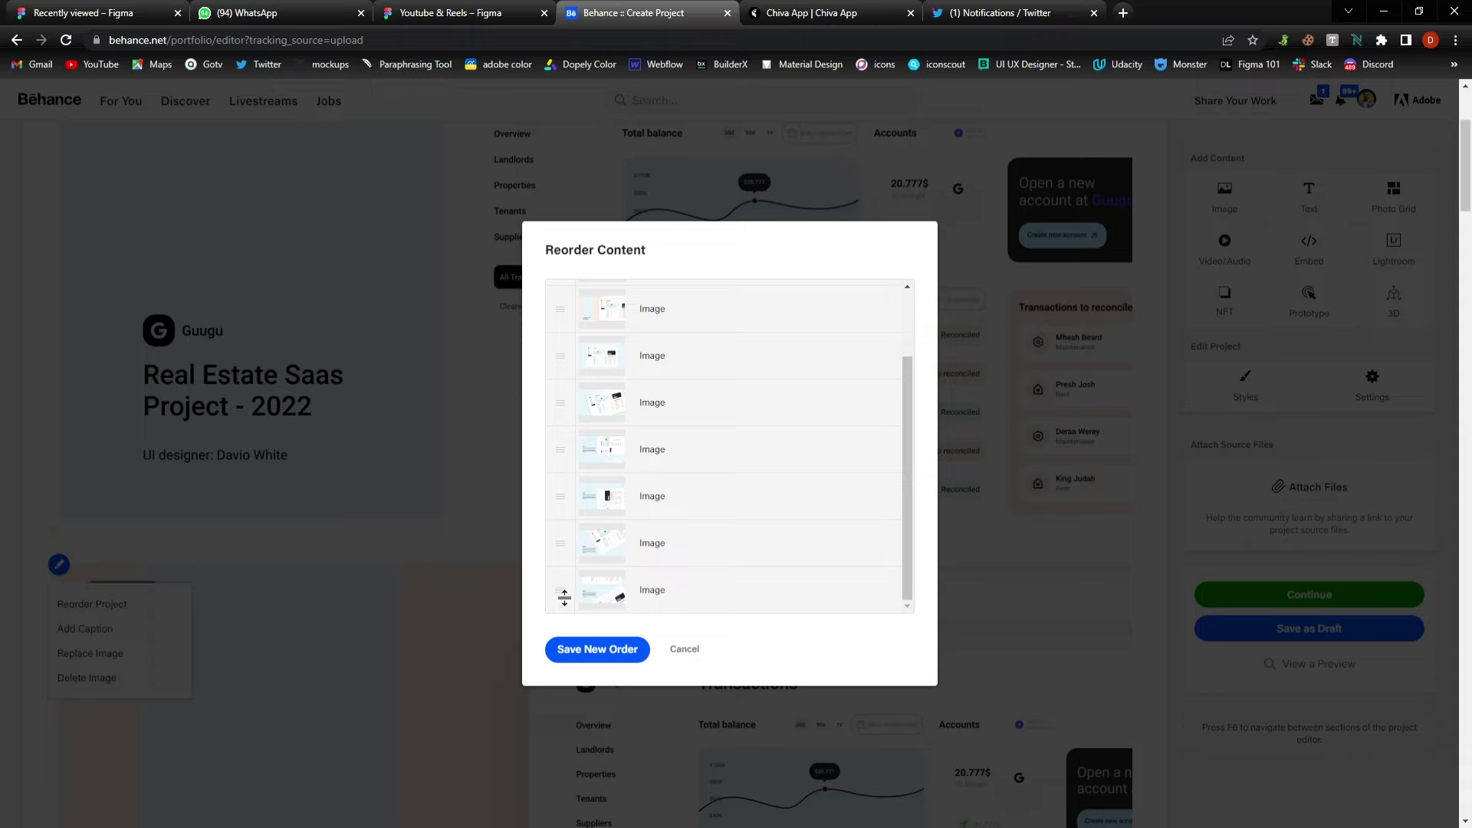
left_click_drag(564, 597, 595, 404)
left_click_drag(567, 498, 569, 397)
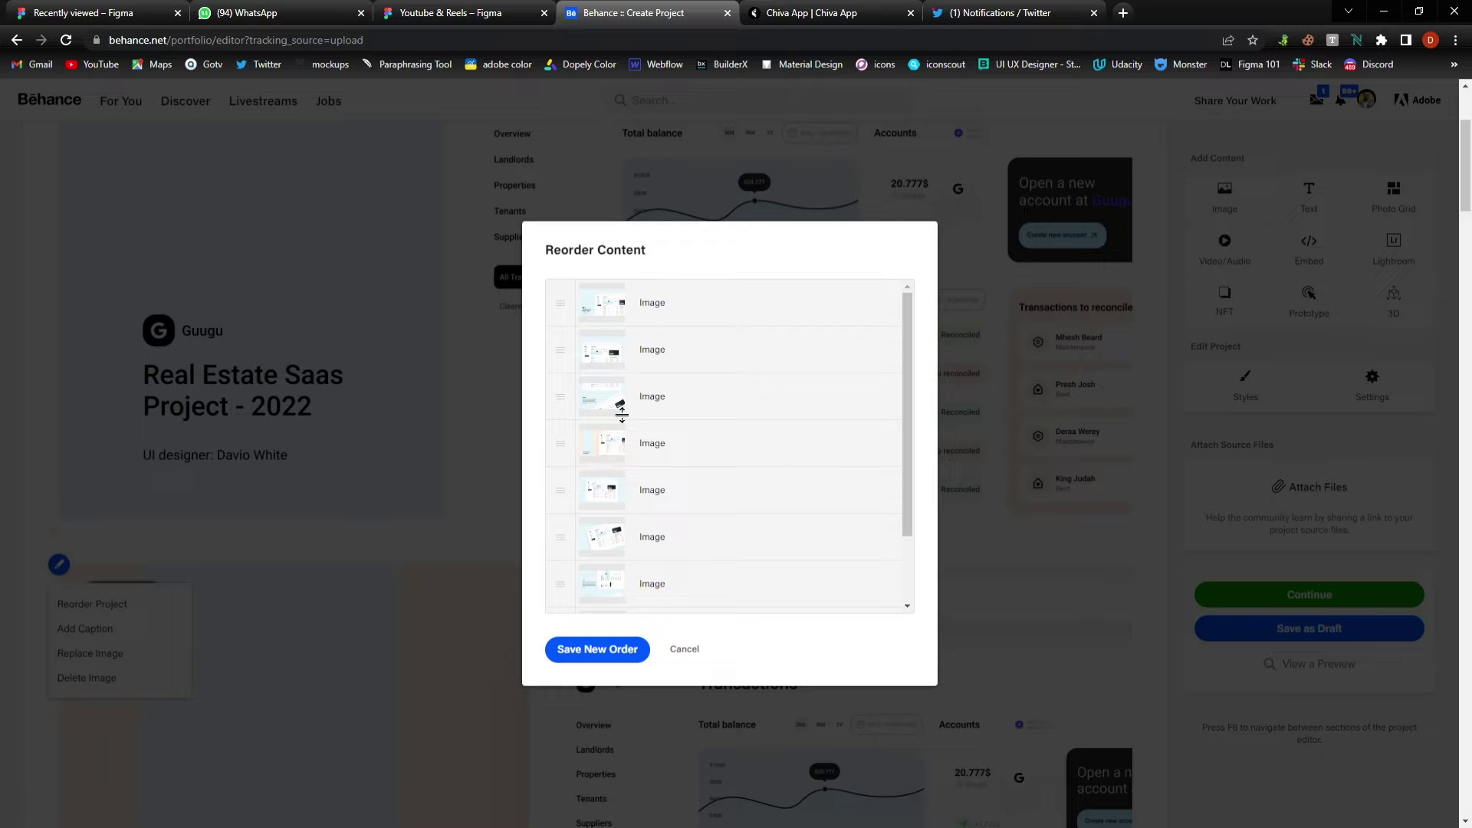
scroll(627, 493, "down", 2)
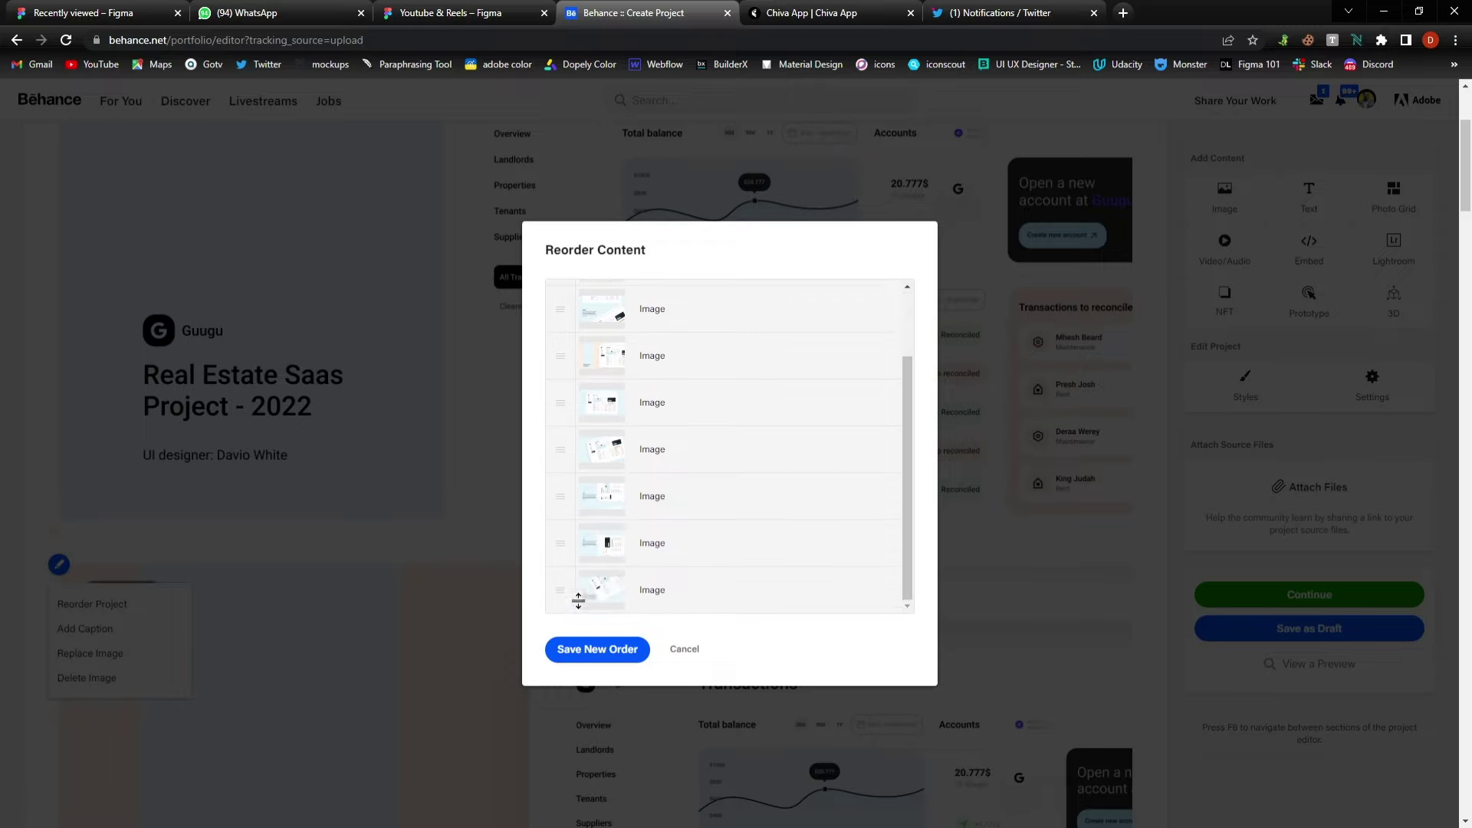
left_click_drag(568, 596, 566, 350)
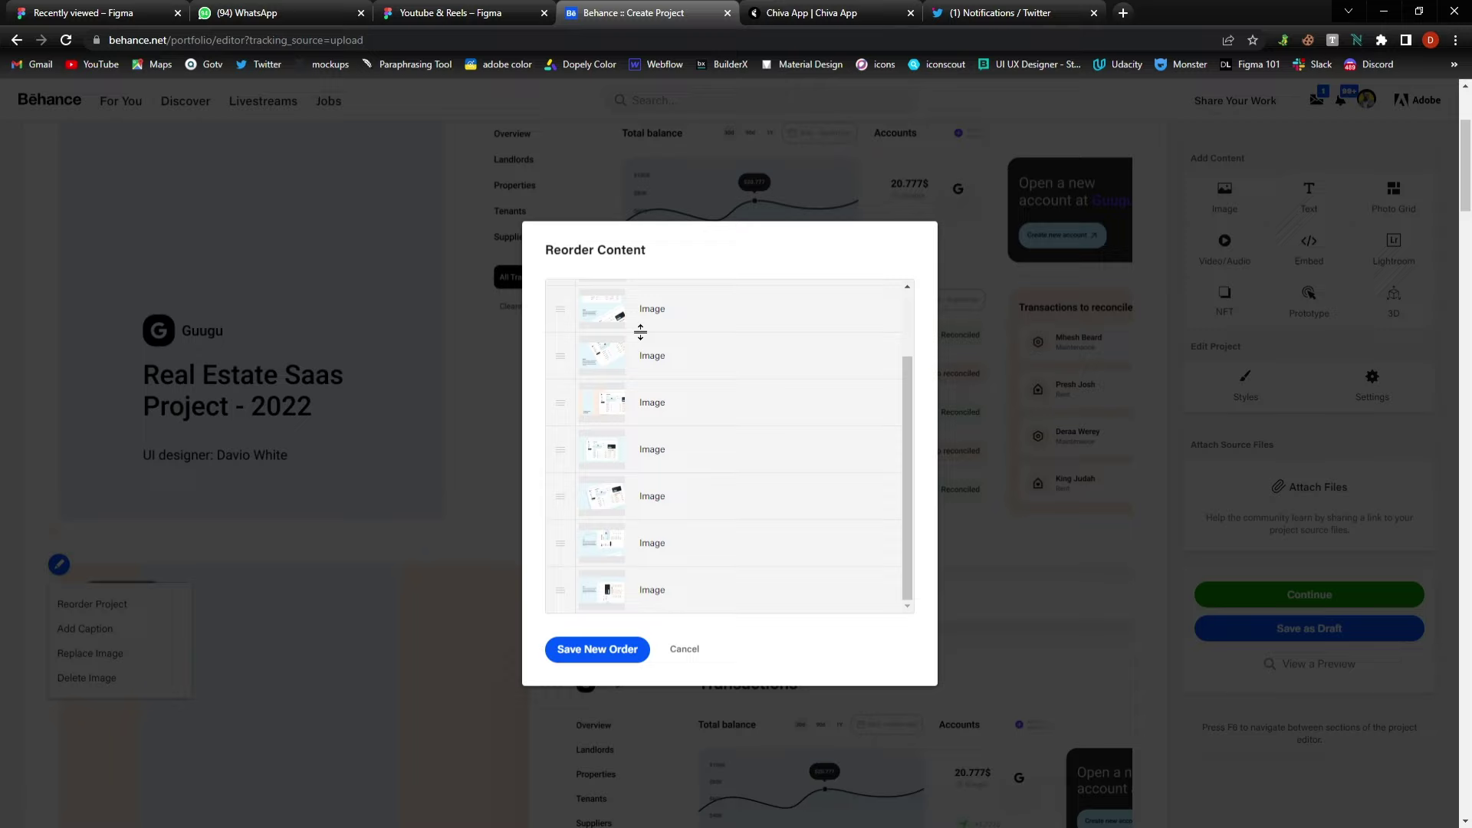
left_click_drag(562, 410, 590, 556)
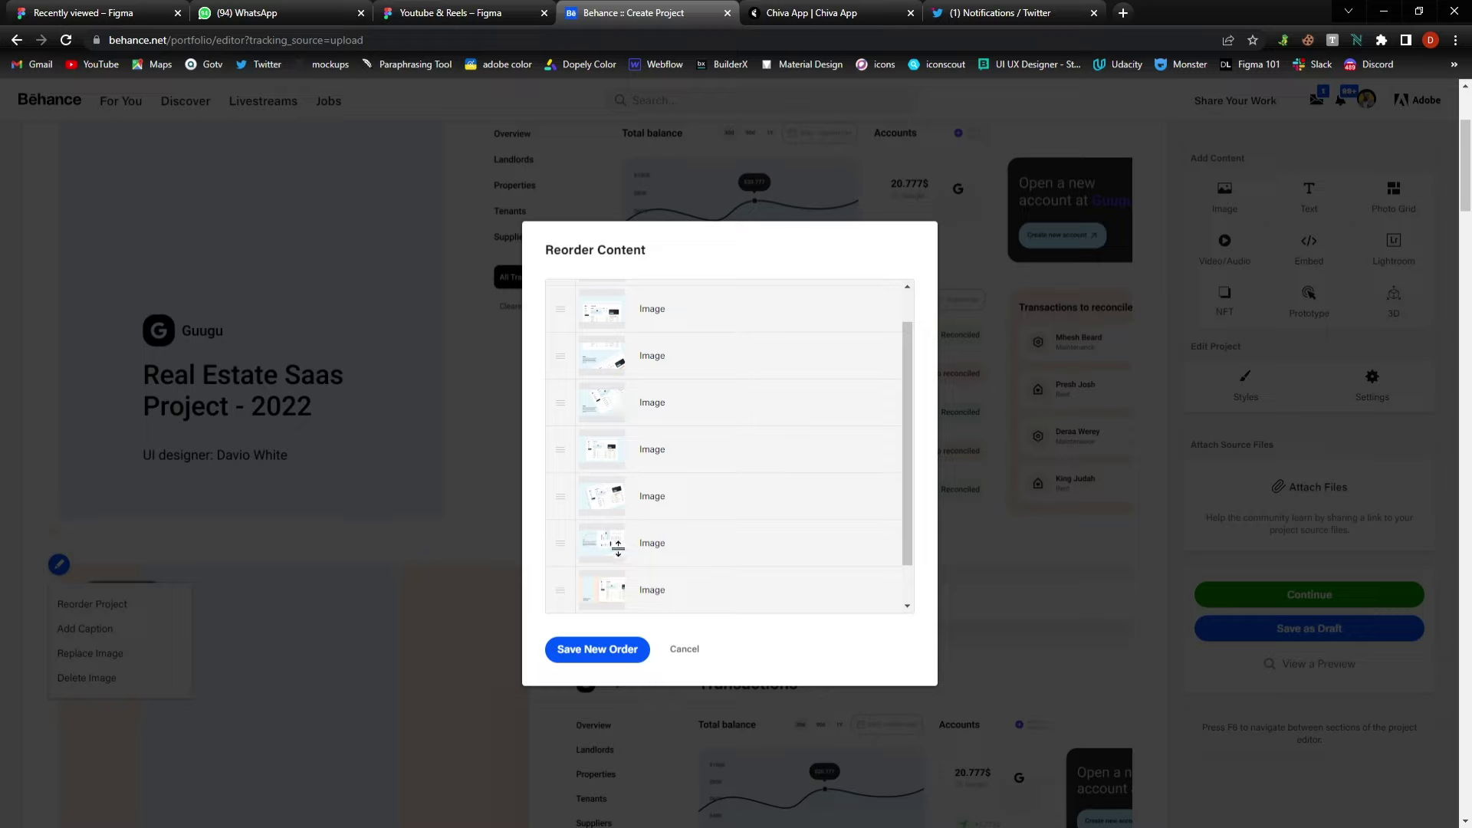
left_click_drag(625, 543, 606, 497)
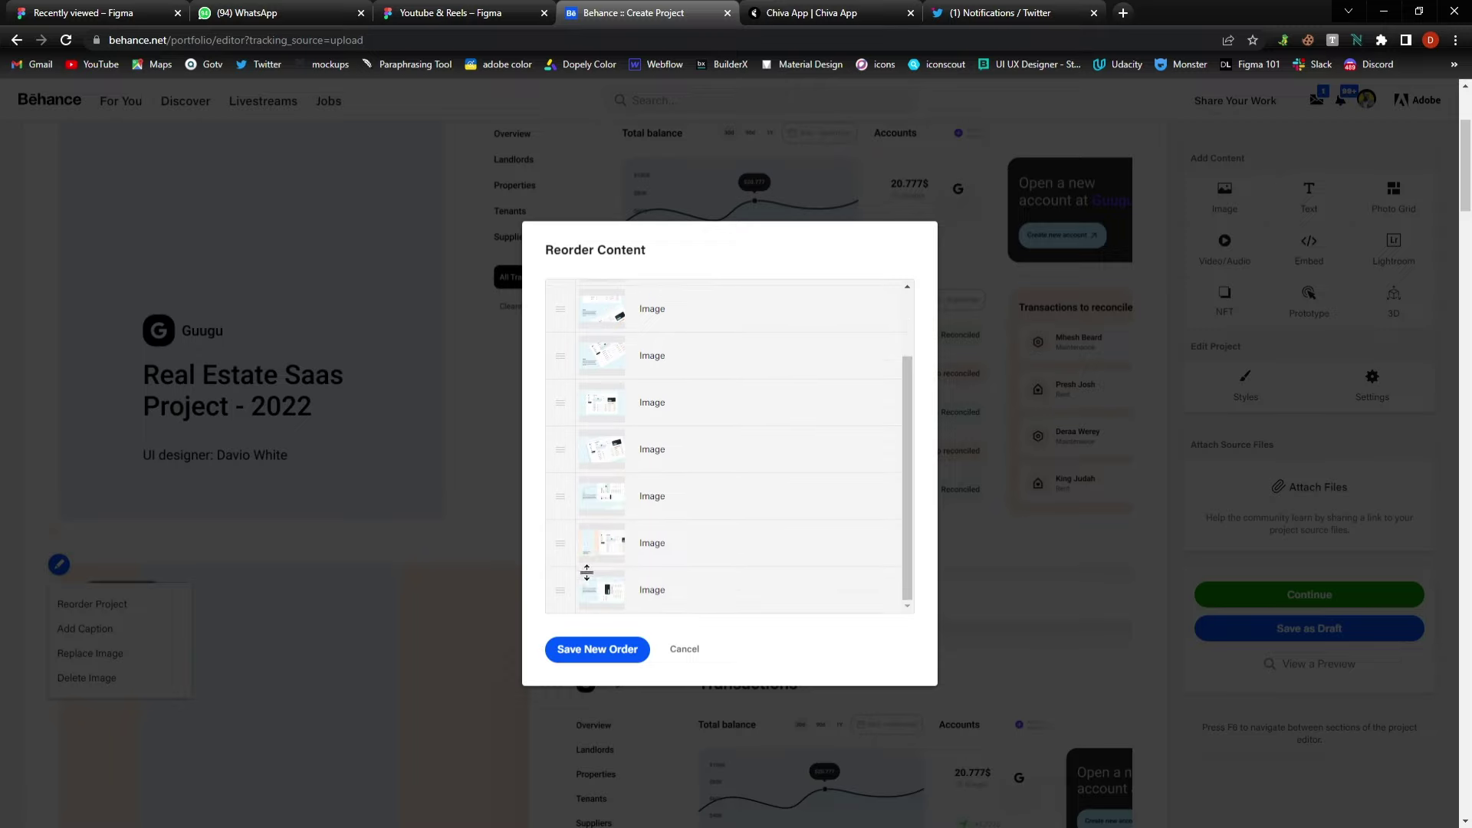
left_click_drag(569, 595, 572, 407)
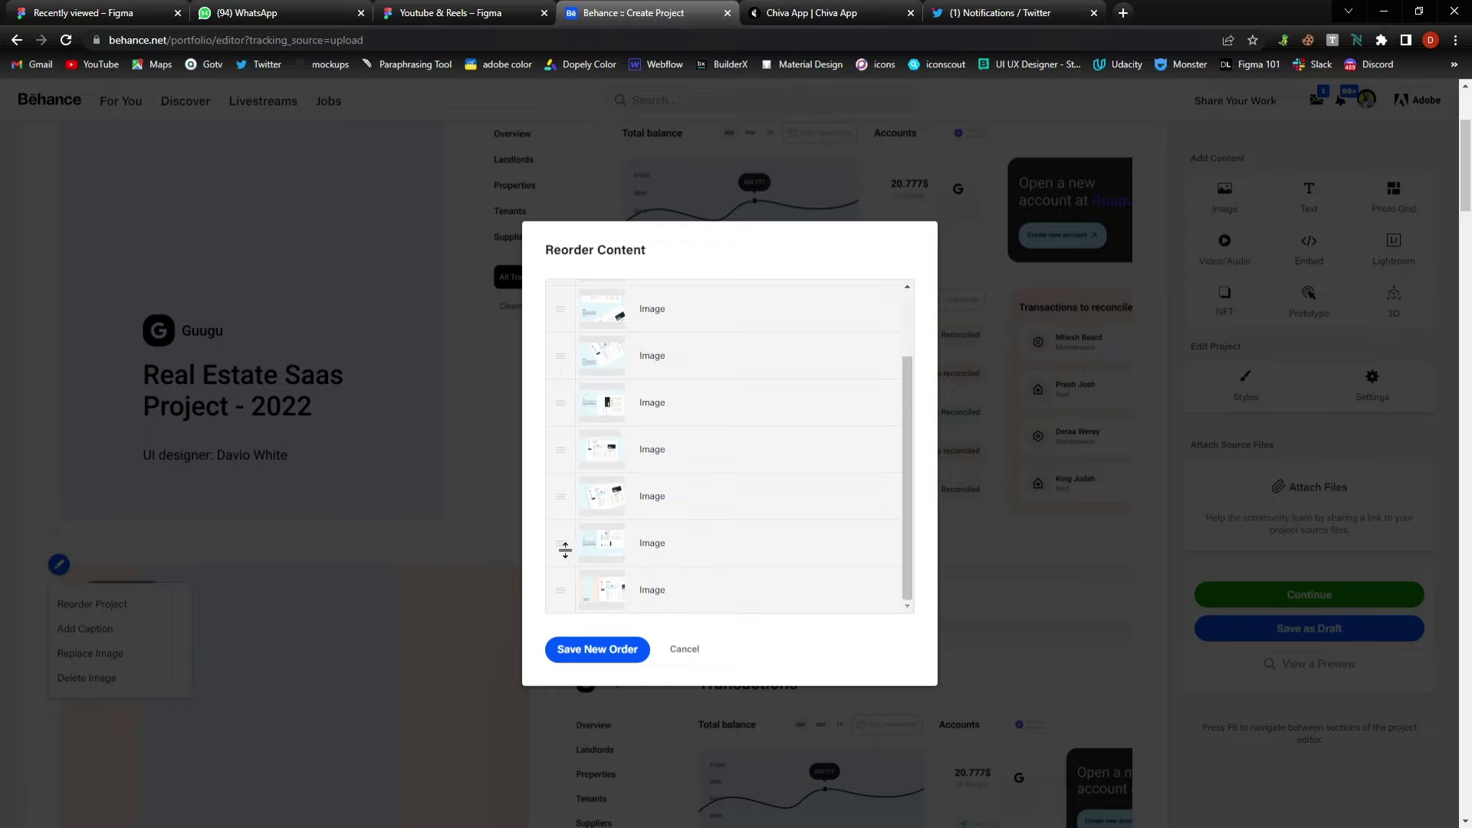
left_click_drag(565, 550, 617, 509)
Compare against the Figma slides again and fine-tune the remaining image positions.
scroll(605, 511, "down", 1)
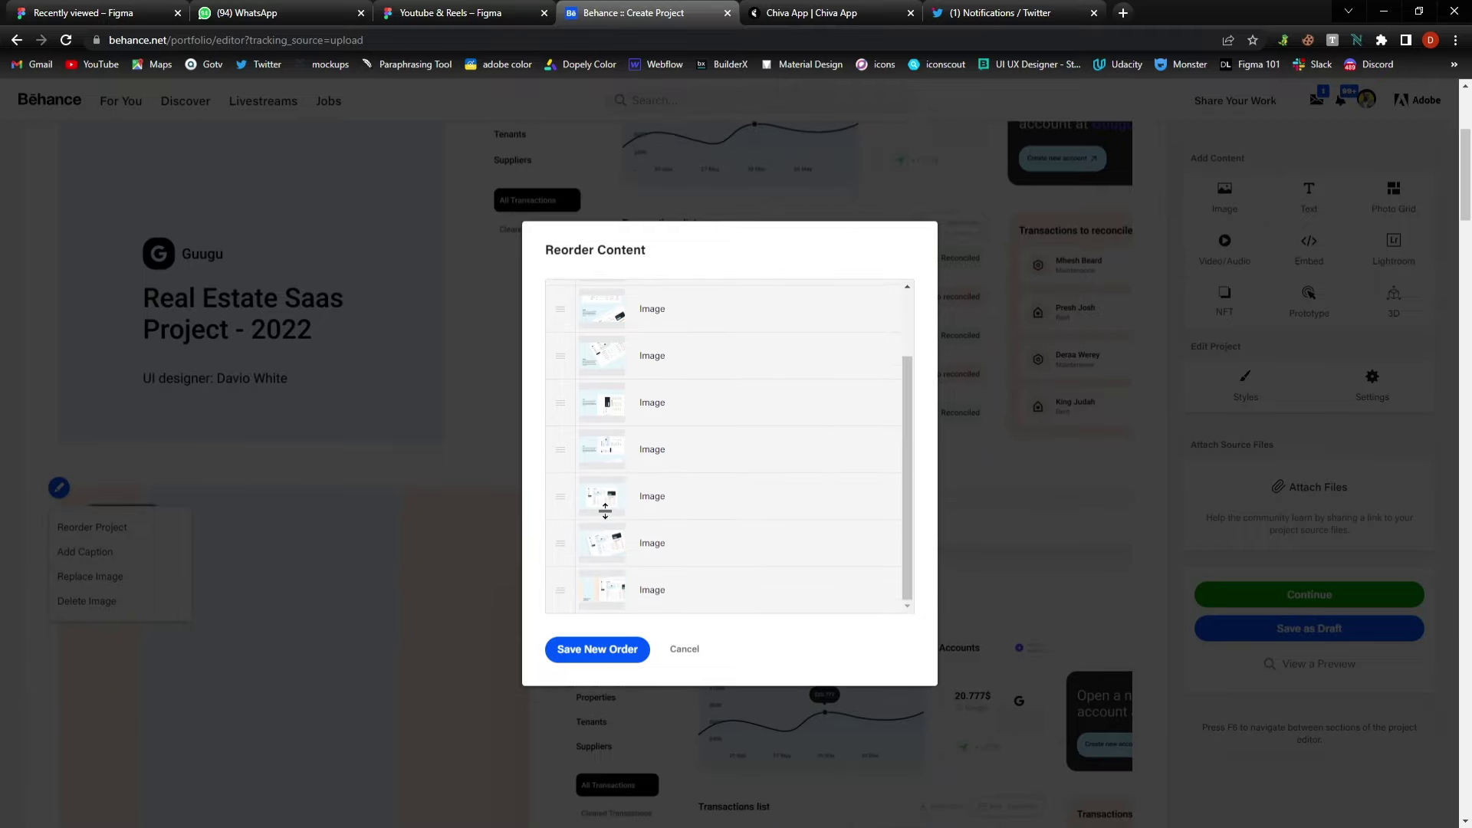
left_click(484, 10)
scroll(775, 388, "down", 8)
scroll(775, 391, "up", 5)
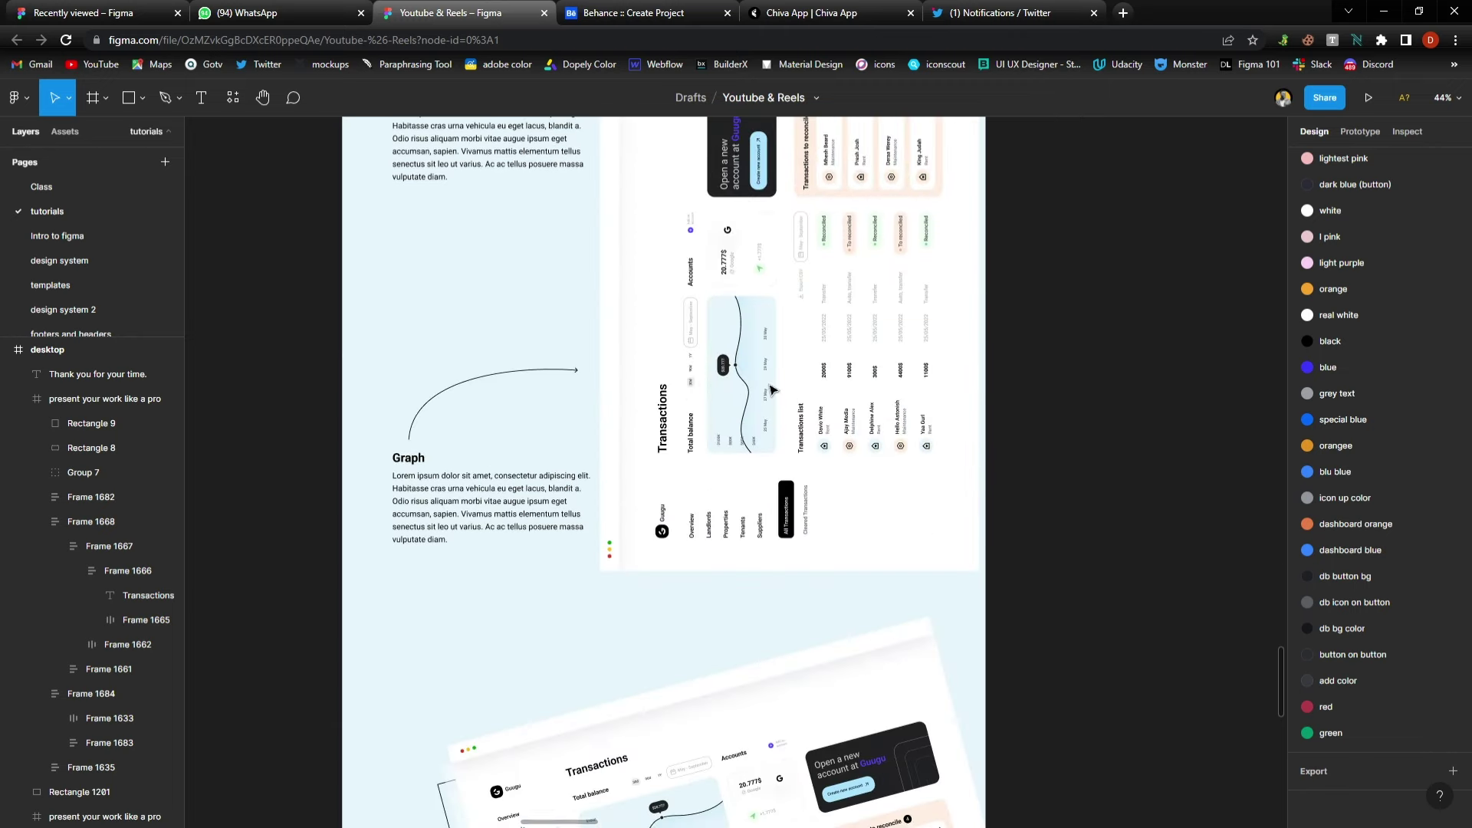
scroll(775, 391, "down", 4)
scroll(767, 395, "down", 3)
scroll(763, 397, "down", 1)
scroll(716, 516, "down", 2)
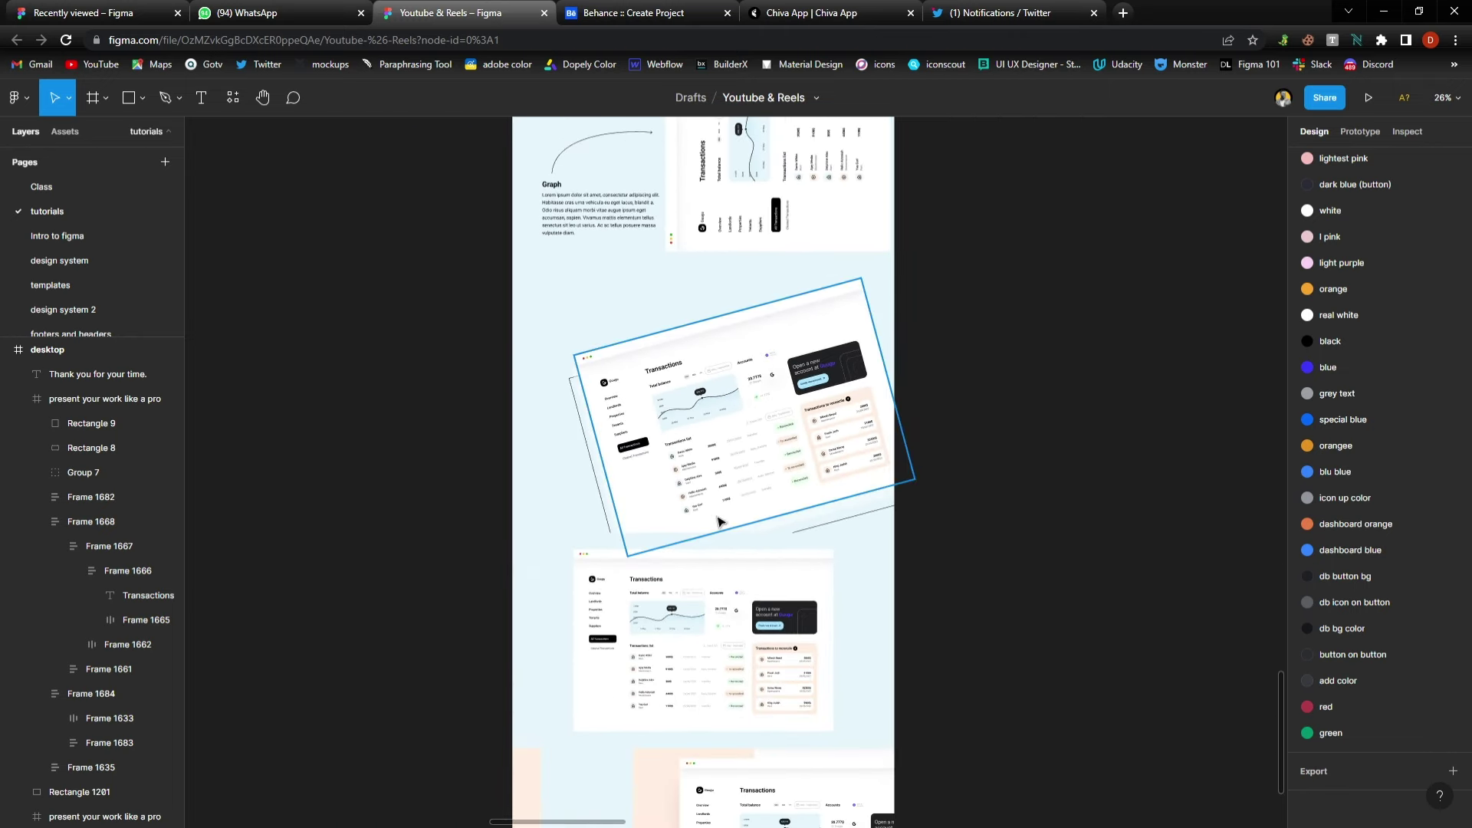
left_click(654, 11)
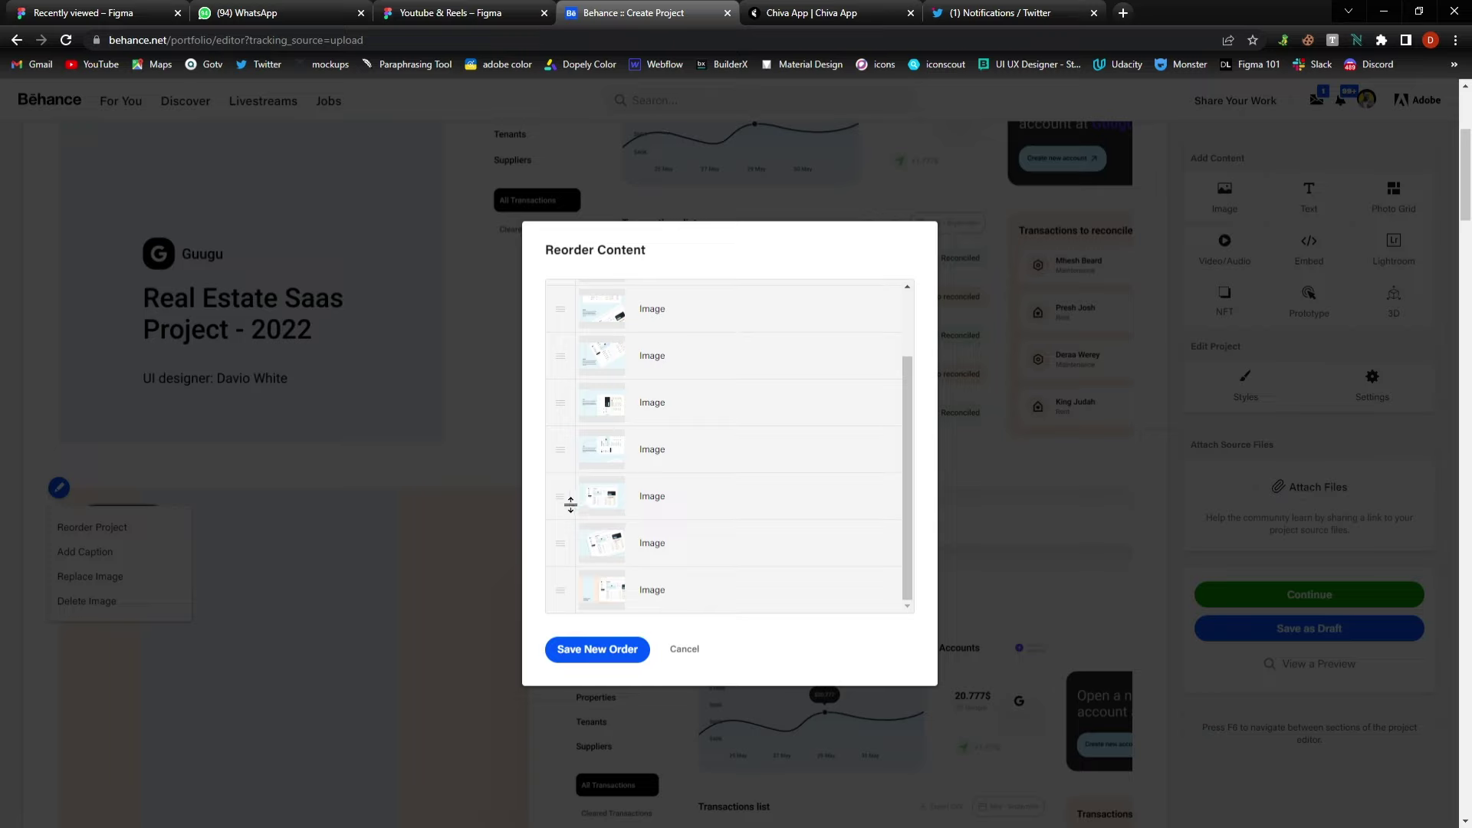
left_click_drag(571, 504, 607, 530)
left_click_drag(630, 365, 617, 401)
scroll(617, 398, "up", 3)
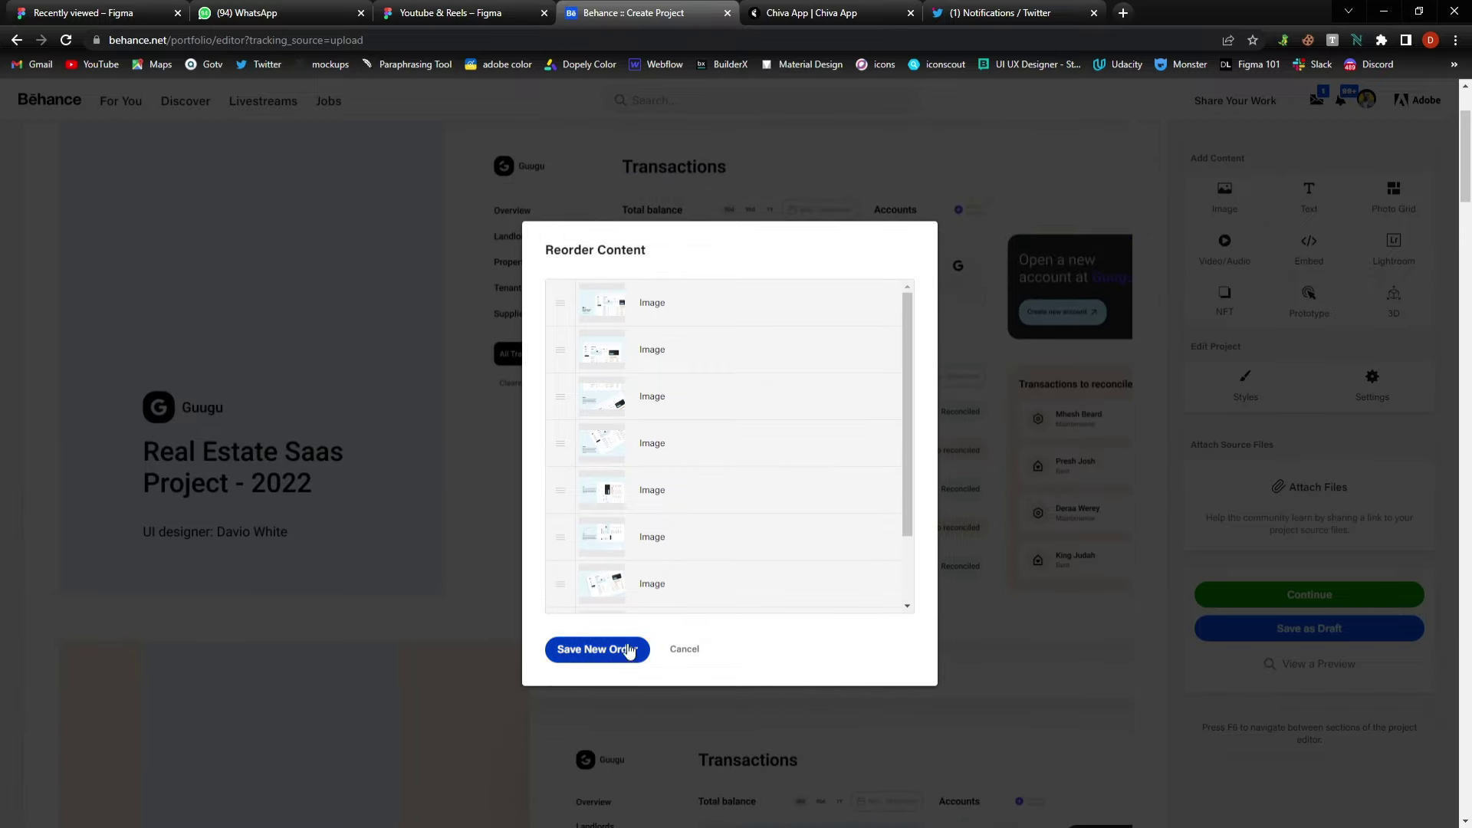
left_click(624, 651)
scroll(705, 498, "down", 15)
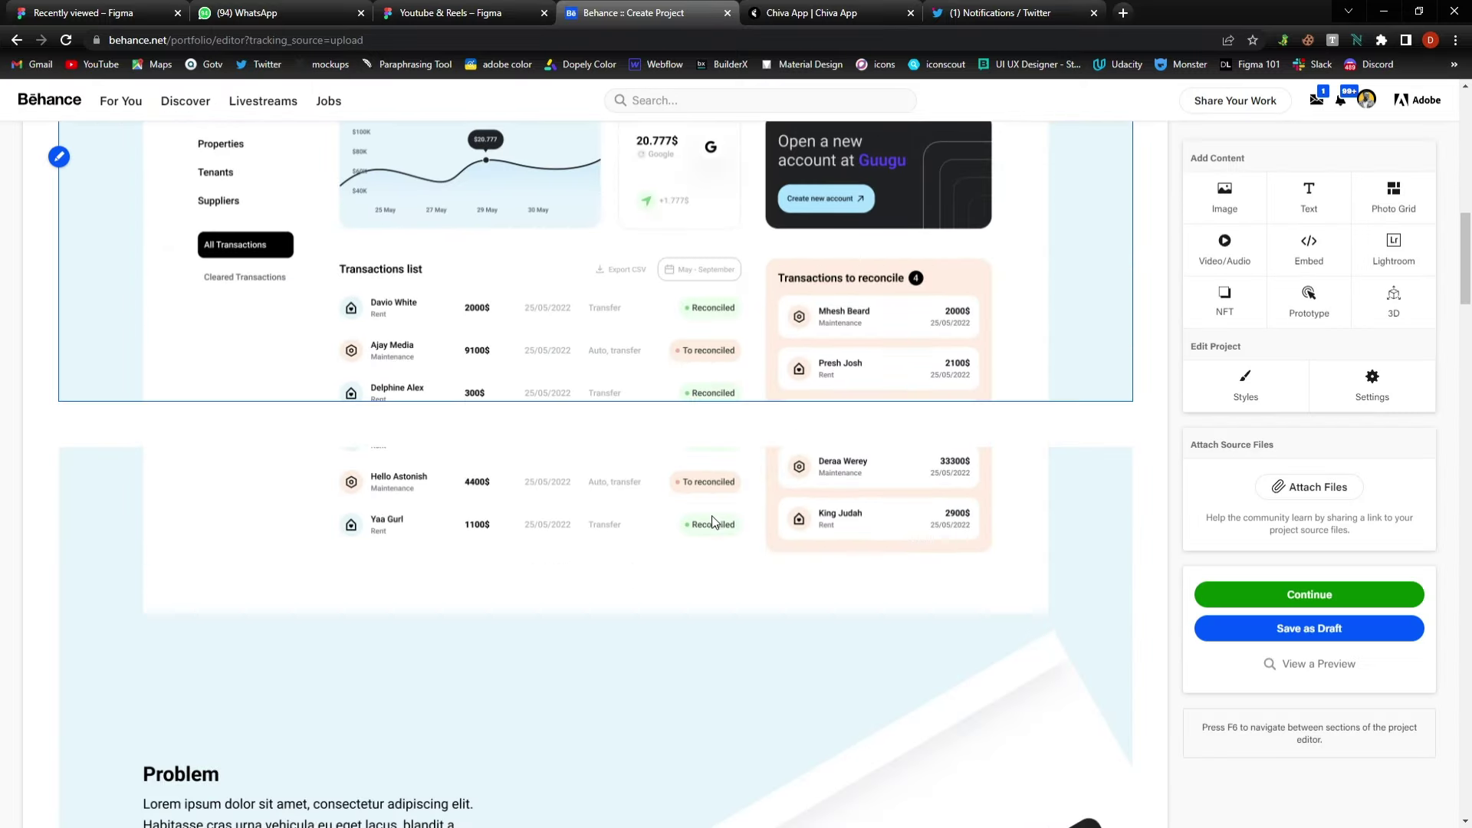
scroll(713, 514, "up", 1)
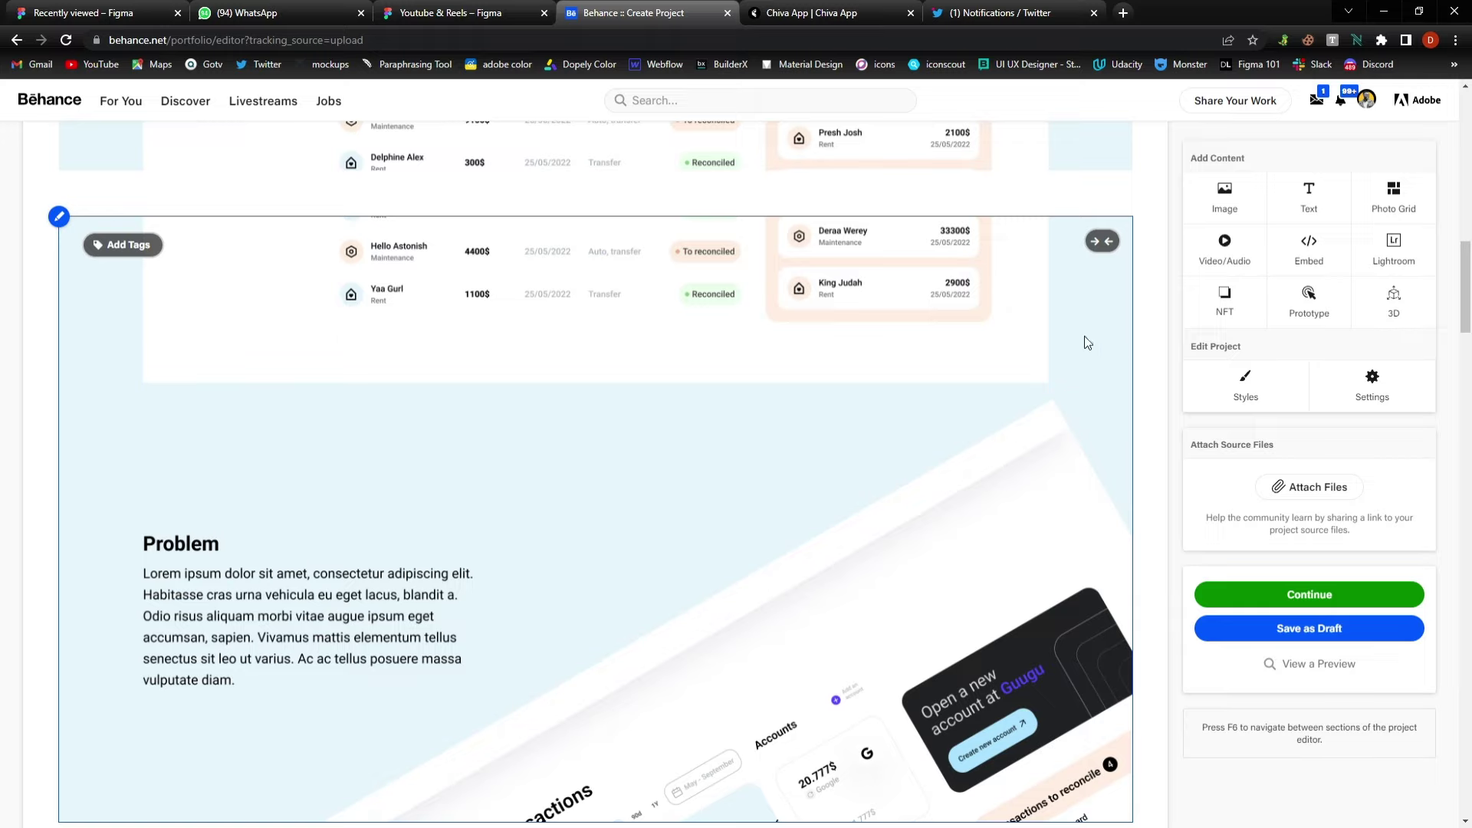
scroll(1154, 322, "up", 3)
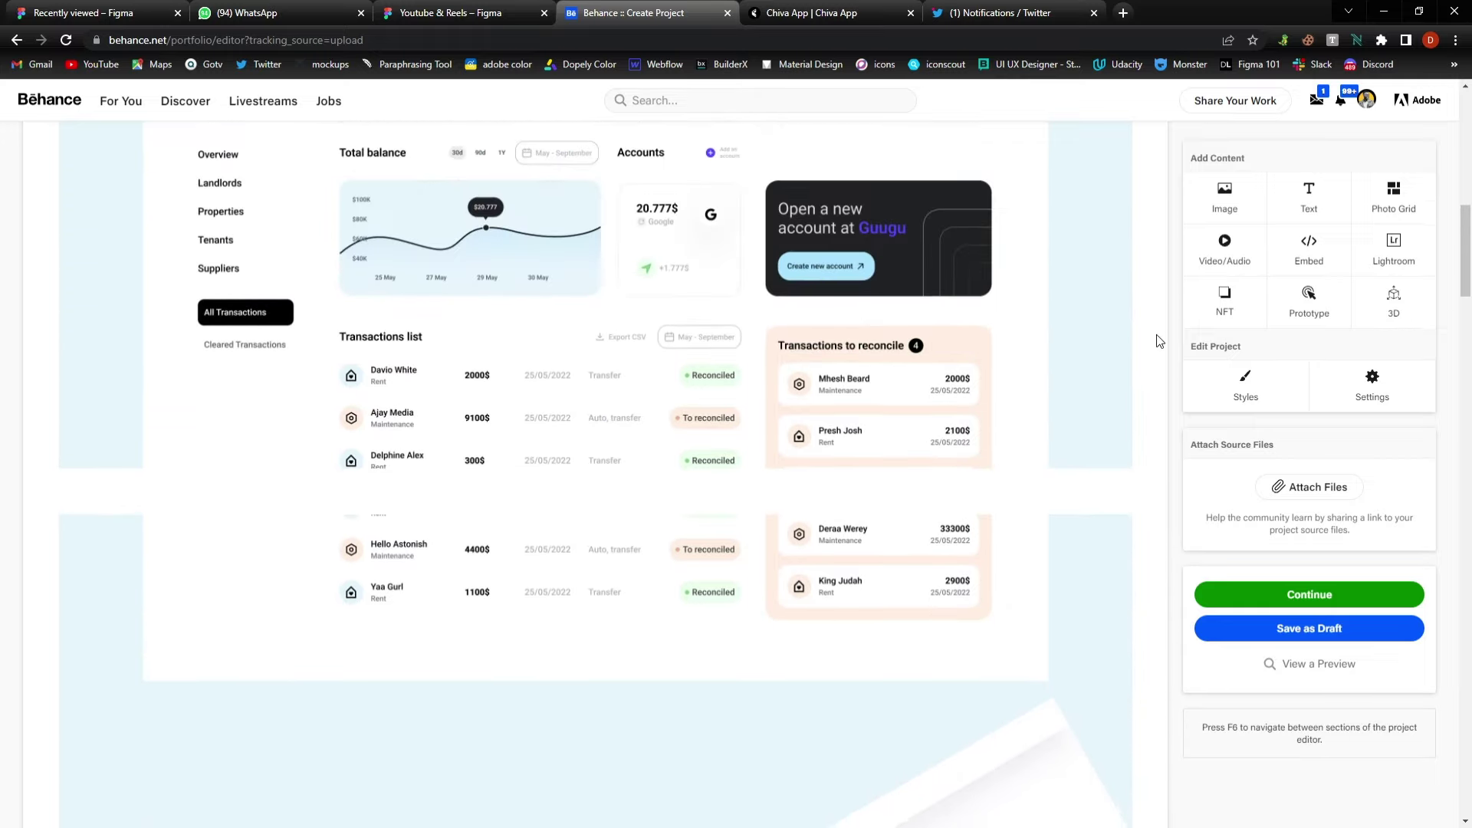
scroll(1141, 355, "down", 9)
scroll(1139, 361, "down", 2)
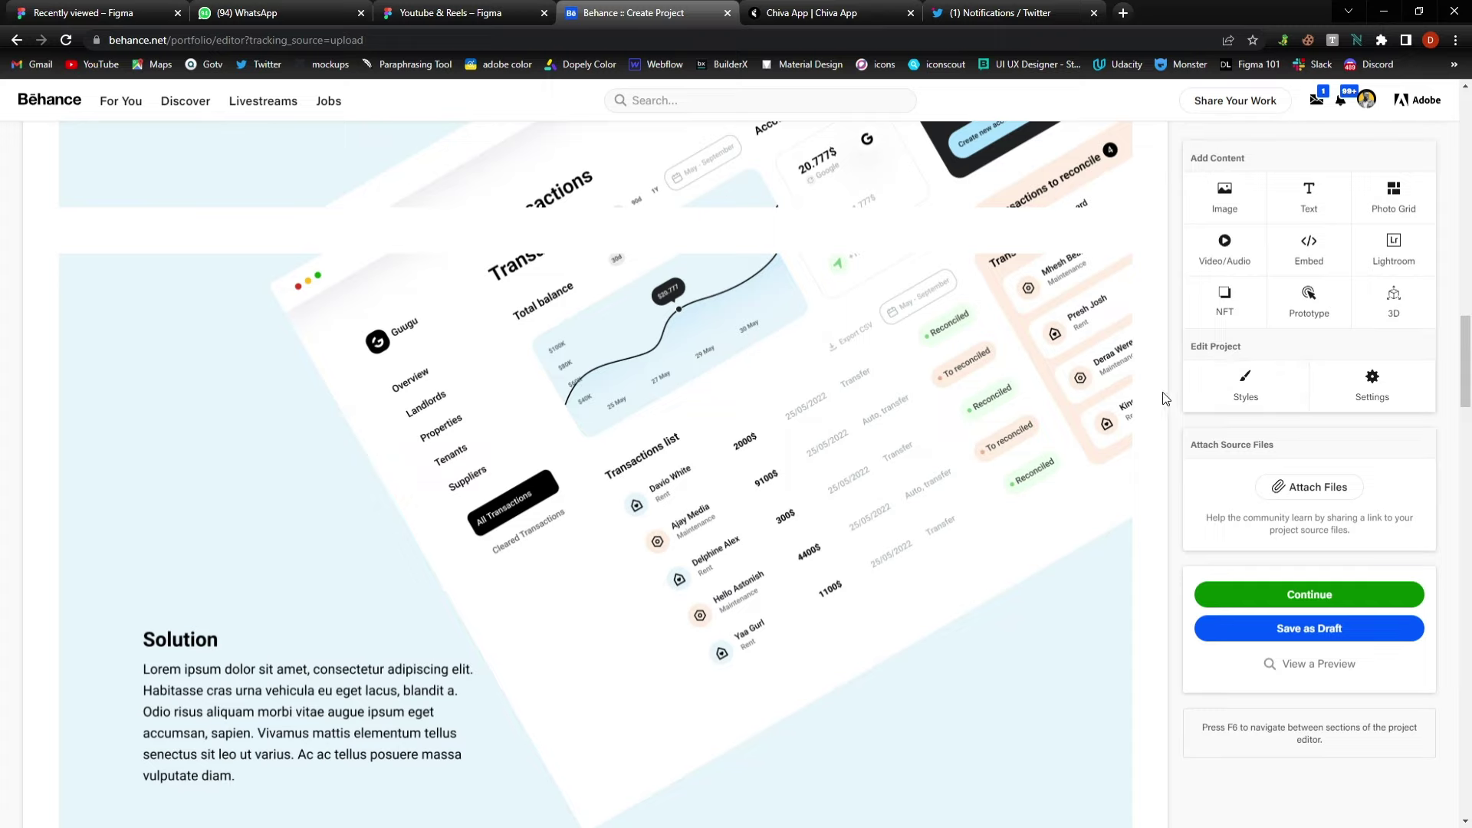
mouse_move(292, 240)
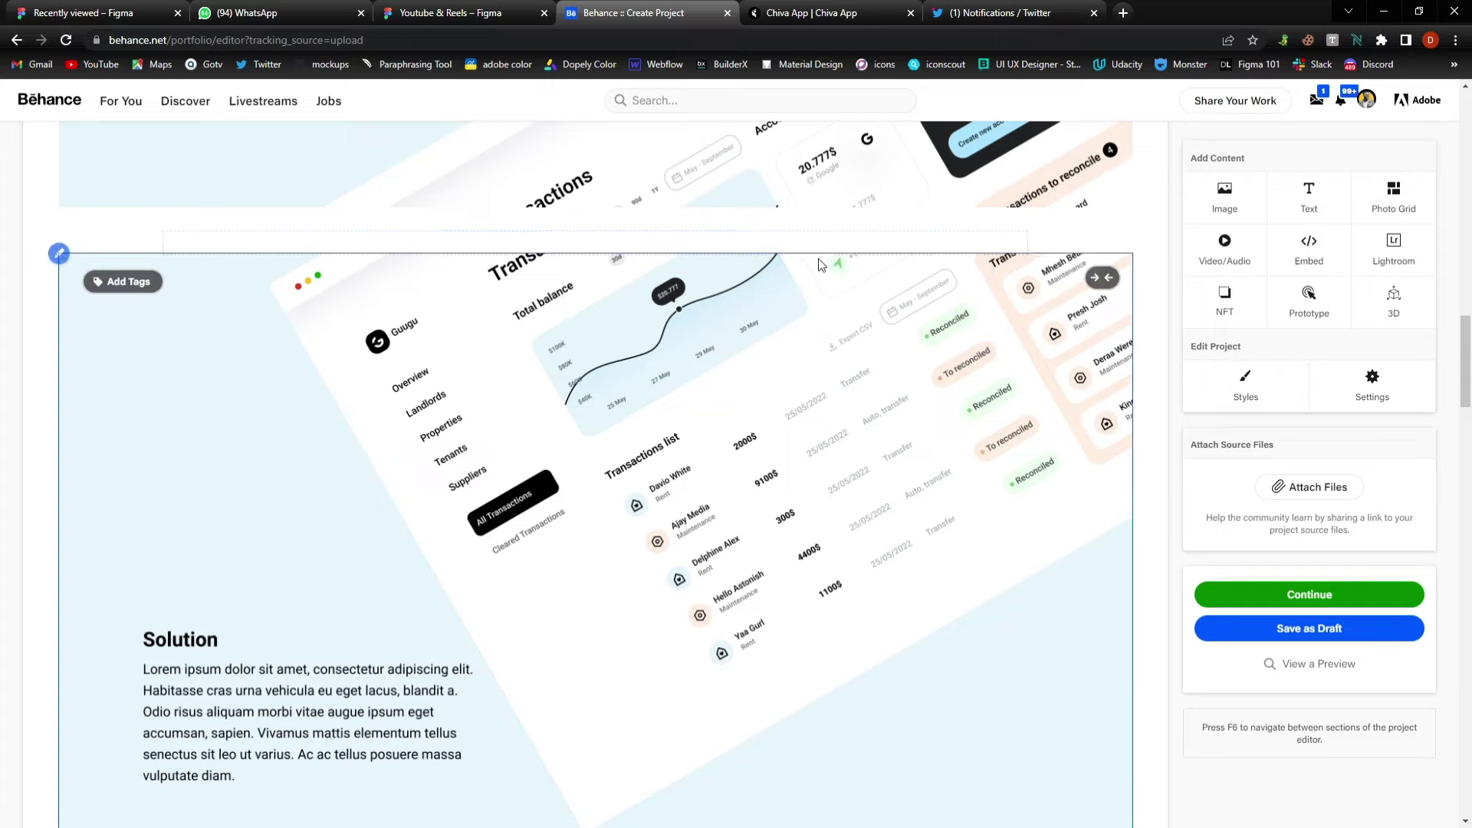
scroll(1108, 395, "down", 5)
scroll(1114, 402, "down", 3)
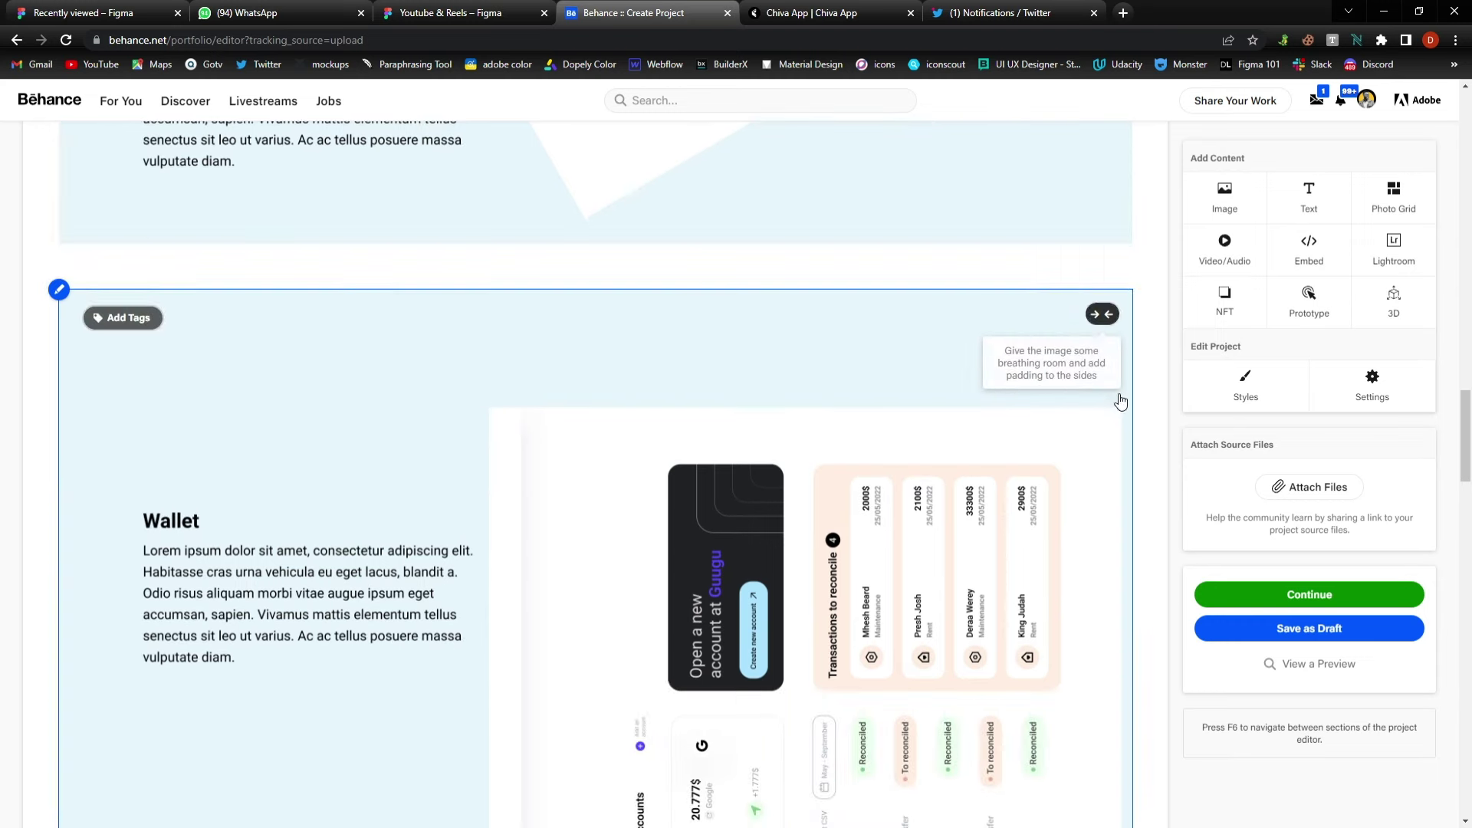
scroll(1108, 349, "down", 3)
scroll(1105, 352, "down", 7)
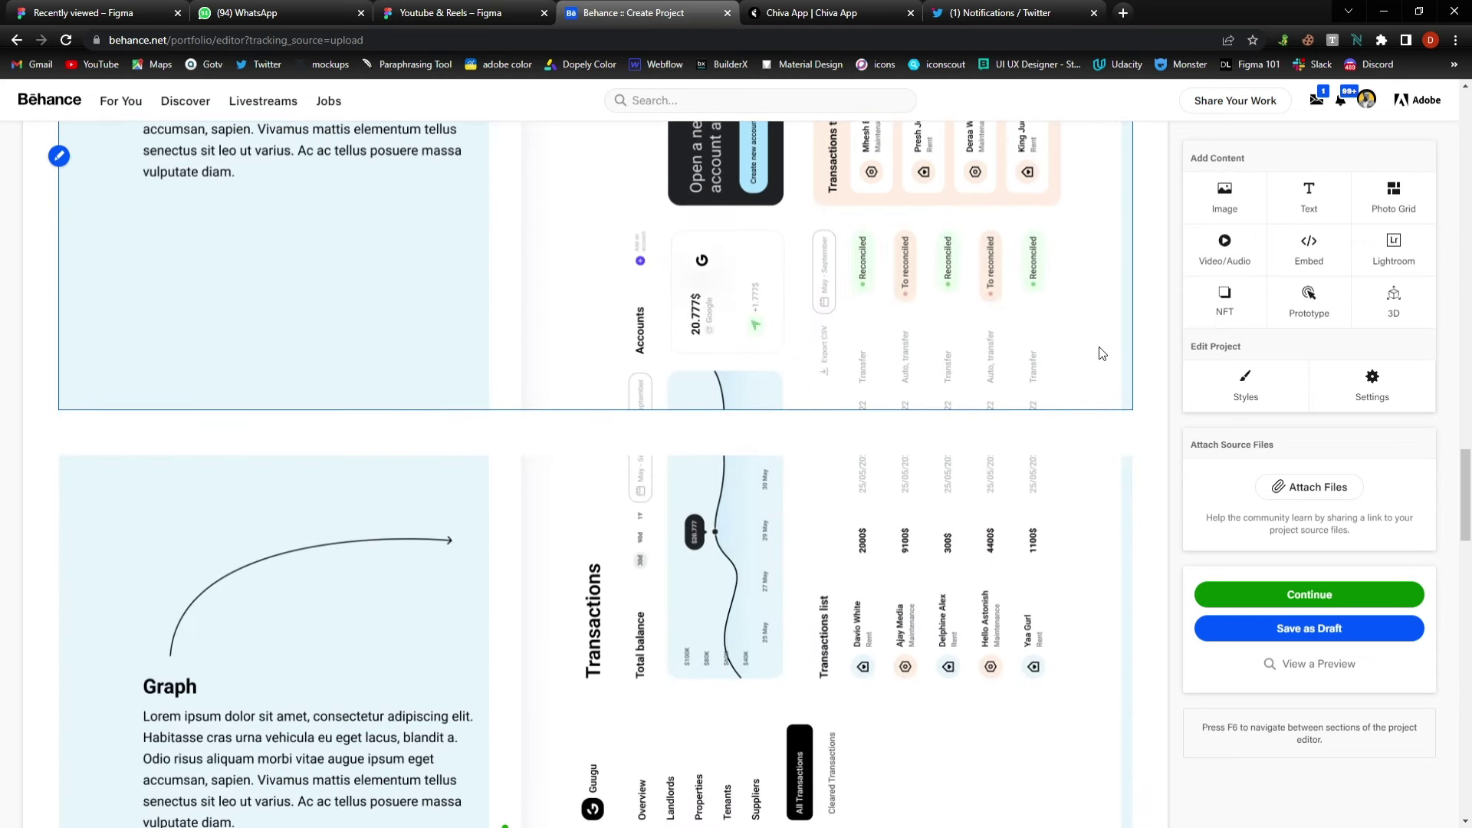
scroll(700, 346, "up", 5)
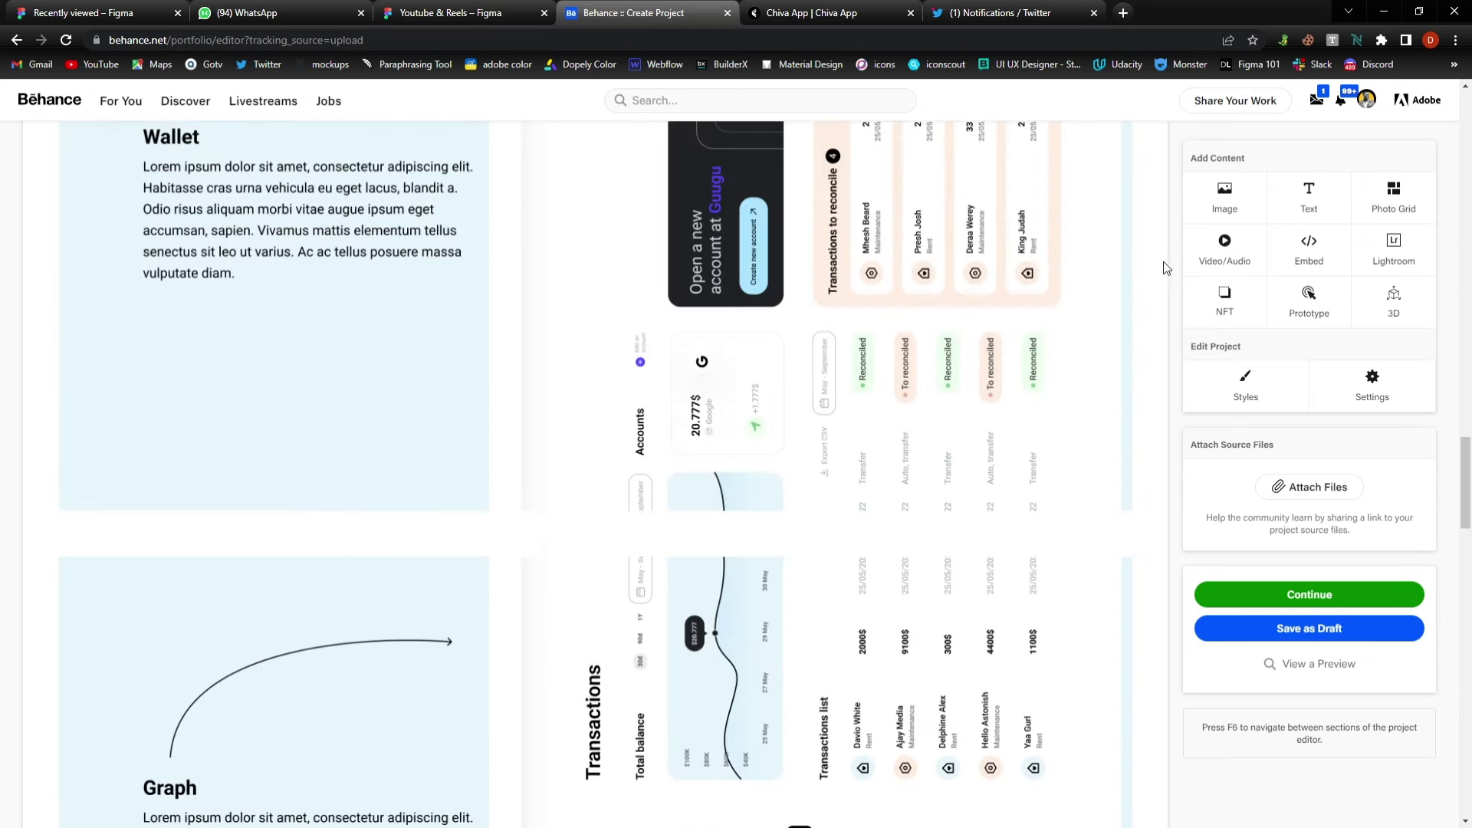
scroll(1152, 271, "up", 2)
scroll(1152, 272, "up", 5)
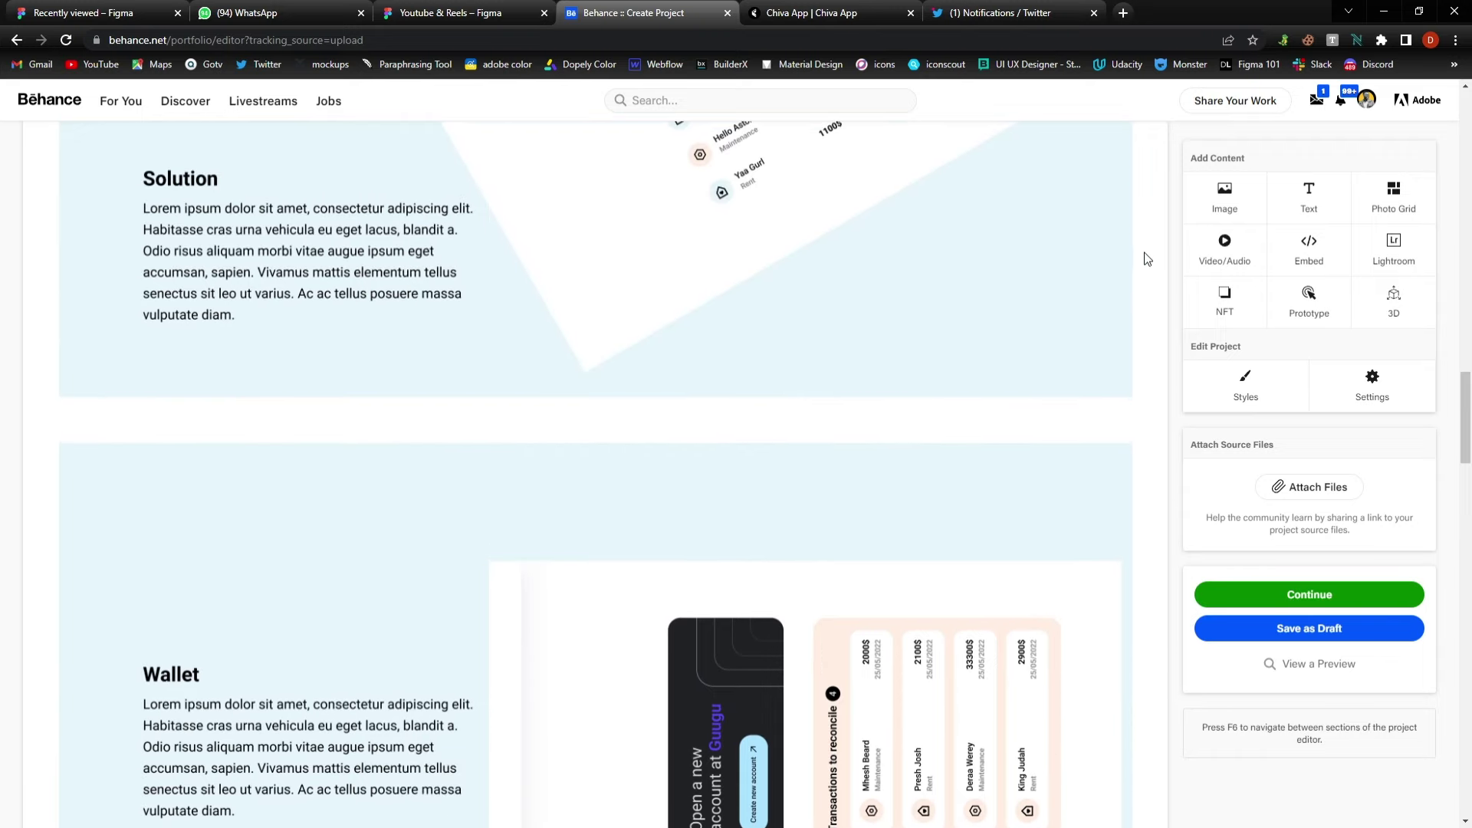
Try red project backgrounds C53030, BD5151 and D34545 in Project Styles.
left_click(1258, 395)
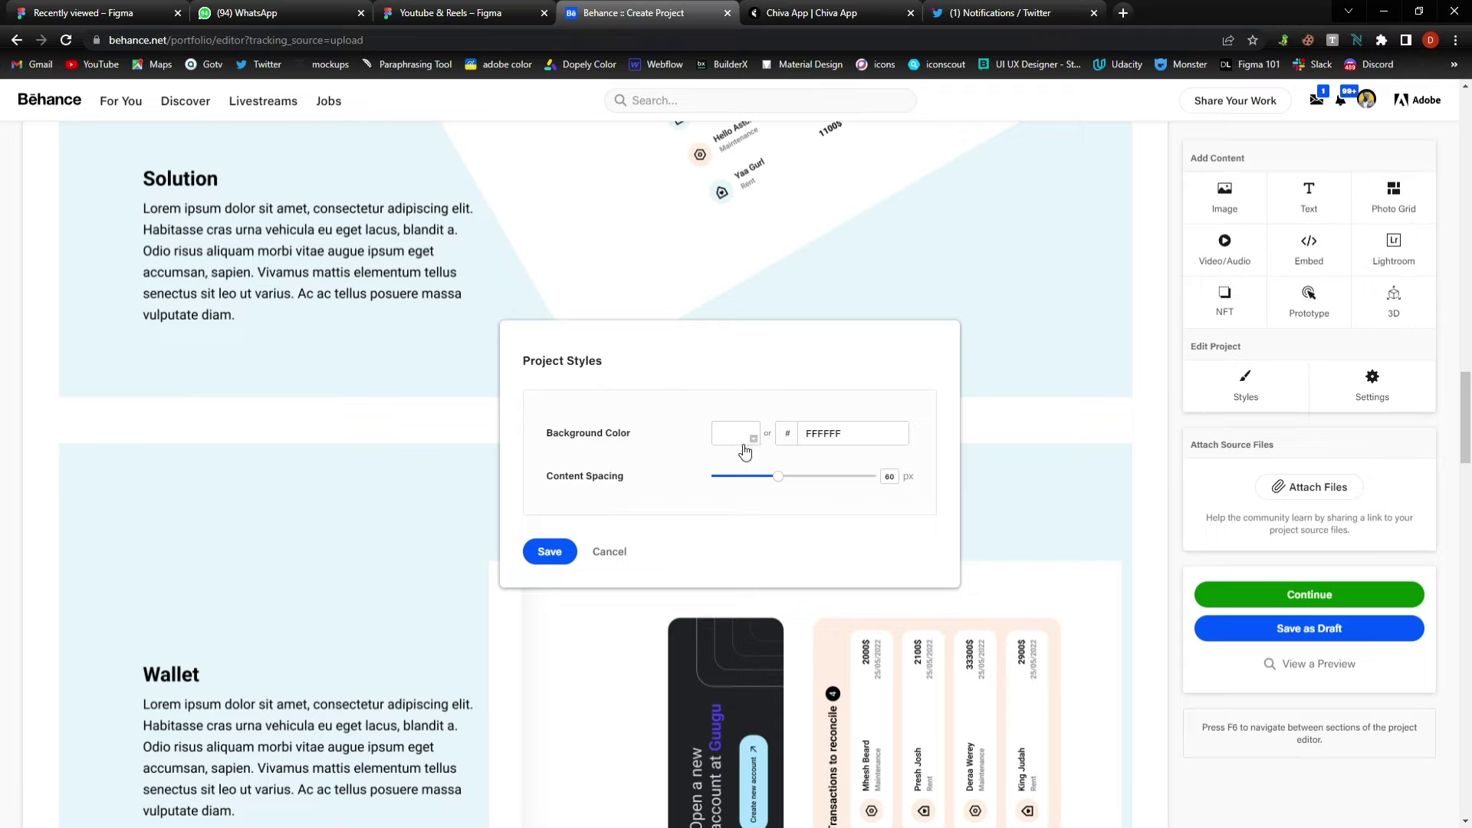
type("C53030")
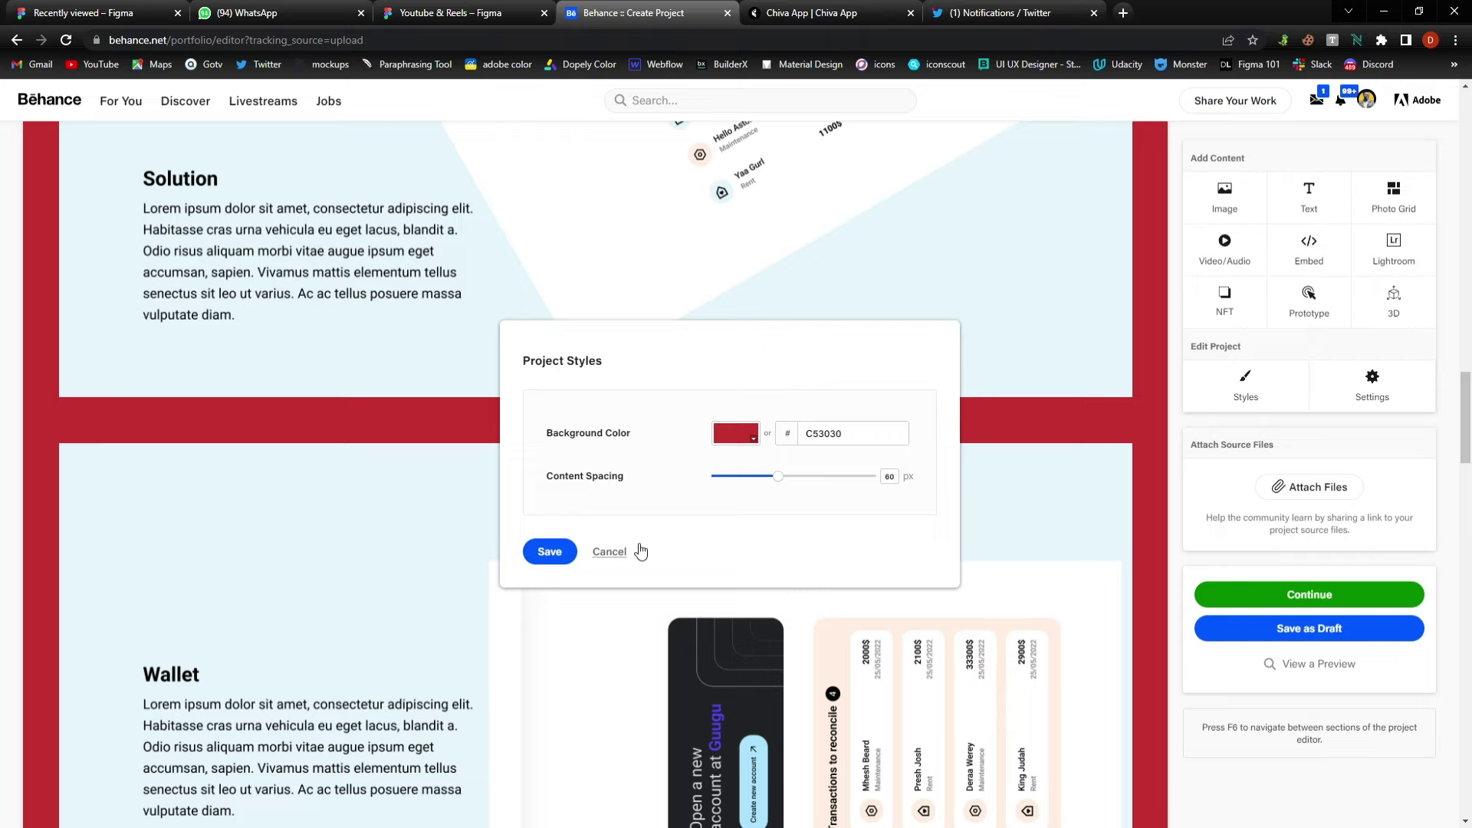
left_click(638, 552)
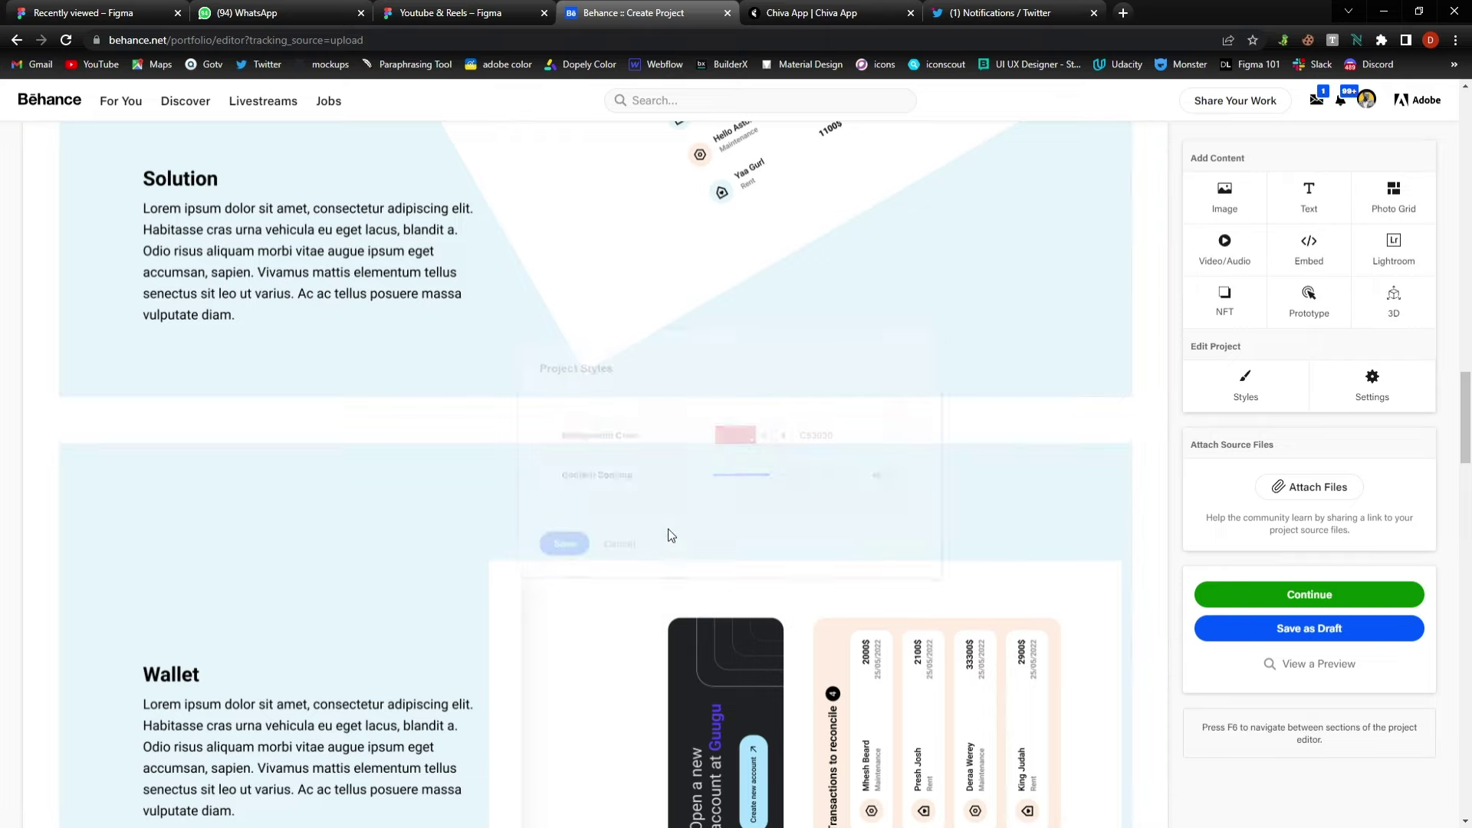
left_click(1244, 386)
type("BD5151")
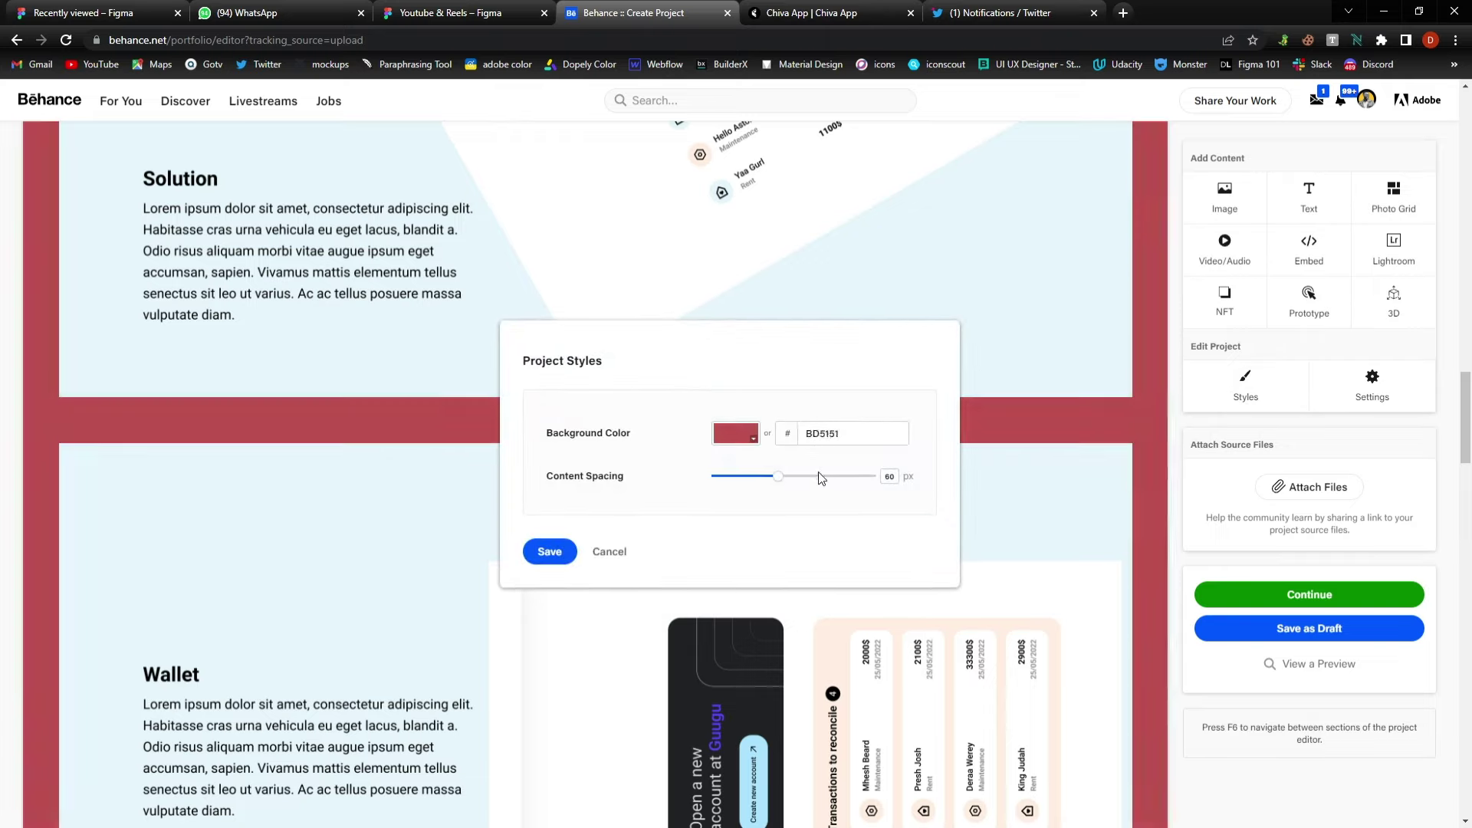
type("D34545")
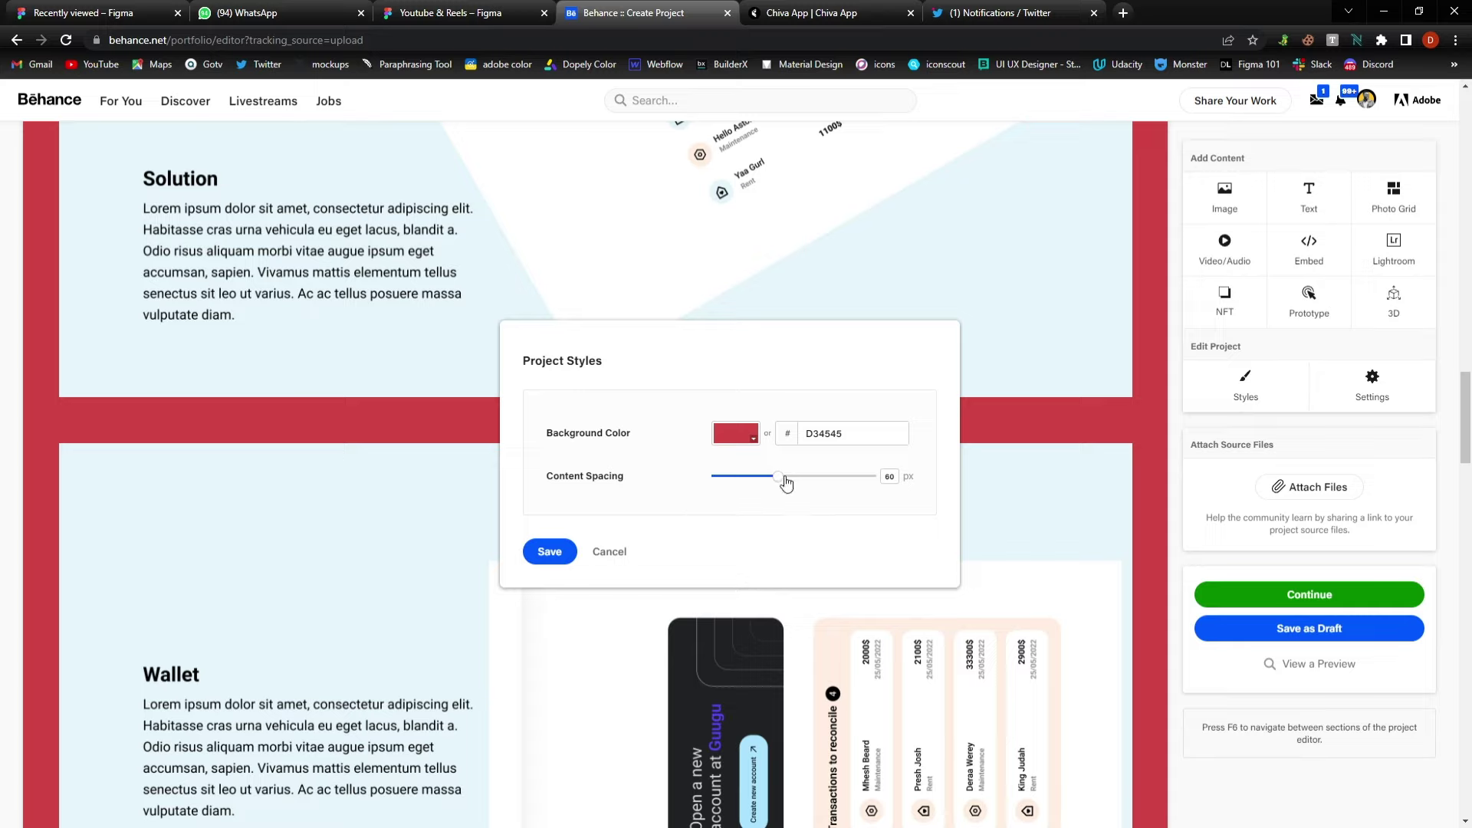
Set content spacing to 0 px and save a light blue E6F5FB background.
left_click_drag(786, 481, 672, 464)
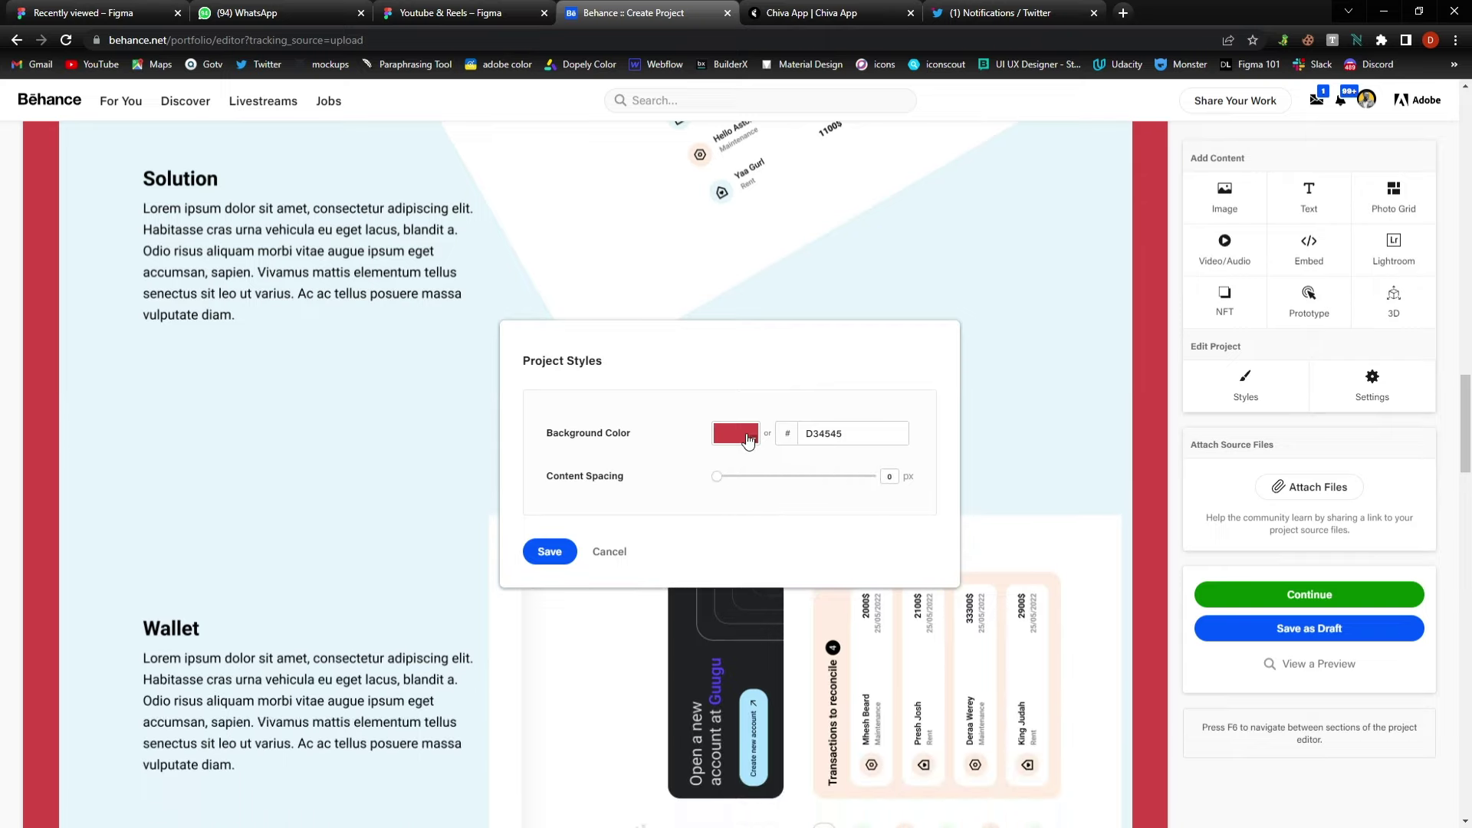
key("ctrl+z")
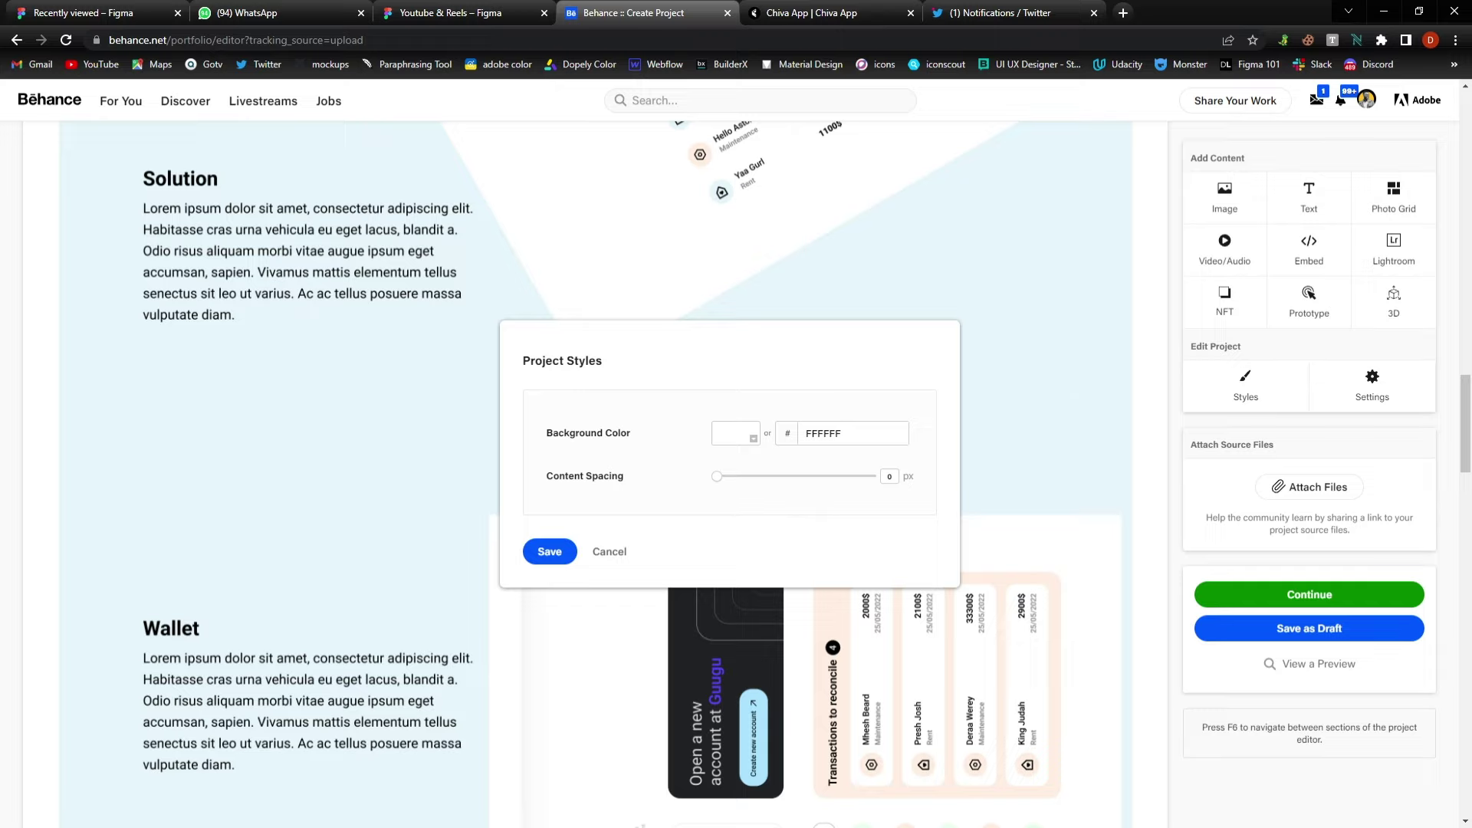
left_click(1057, 390)
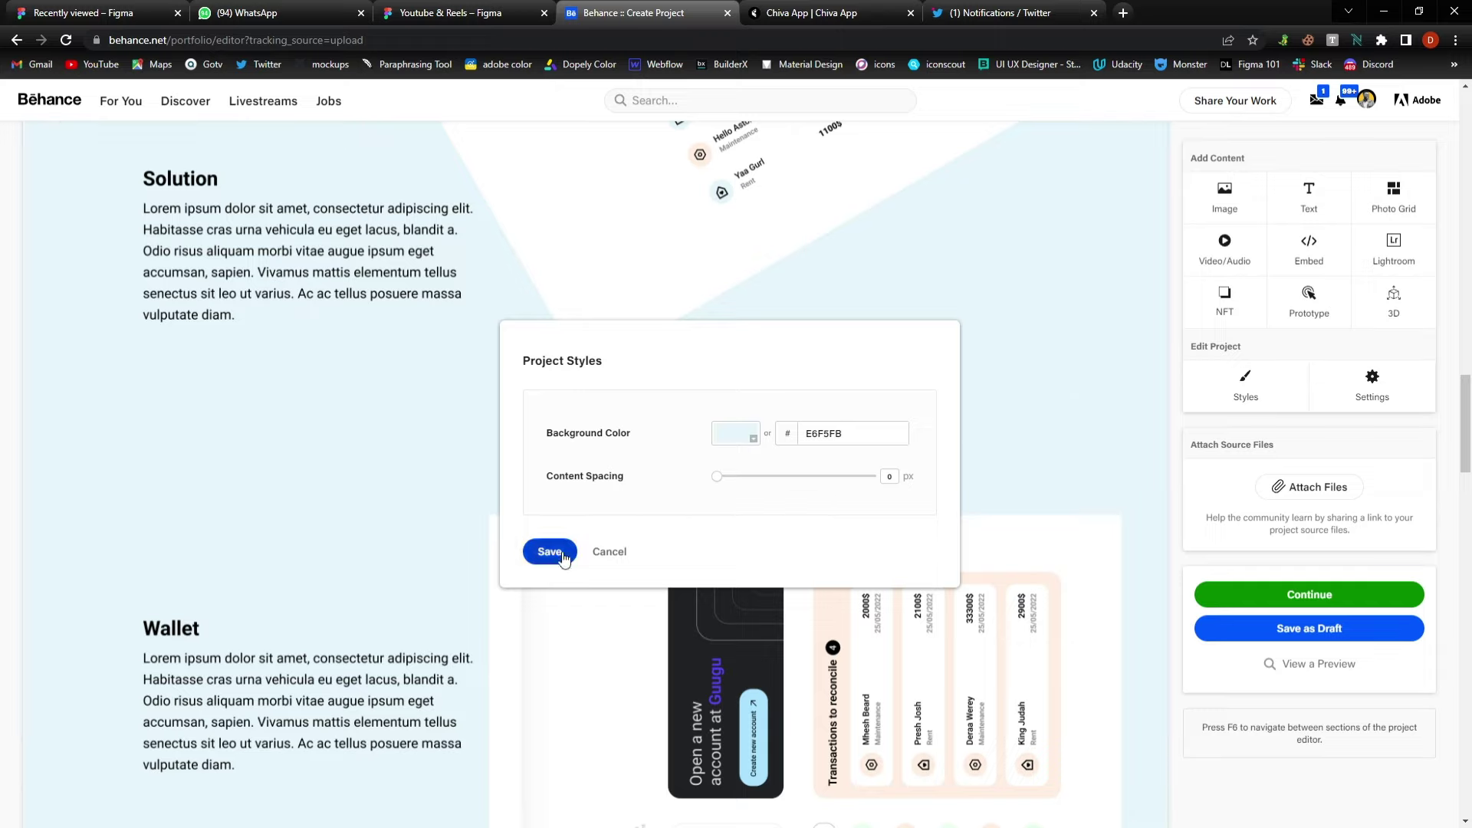
left_click(550, 551)
key("ctrl+minus")
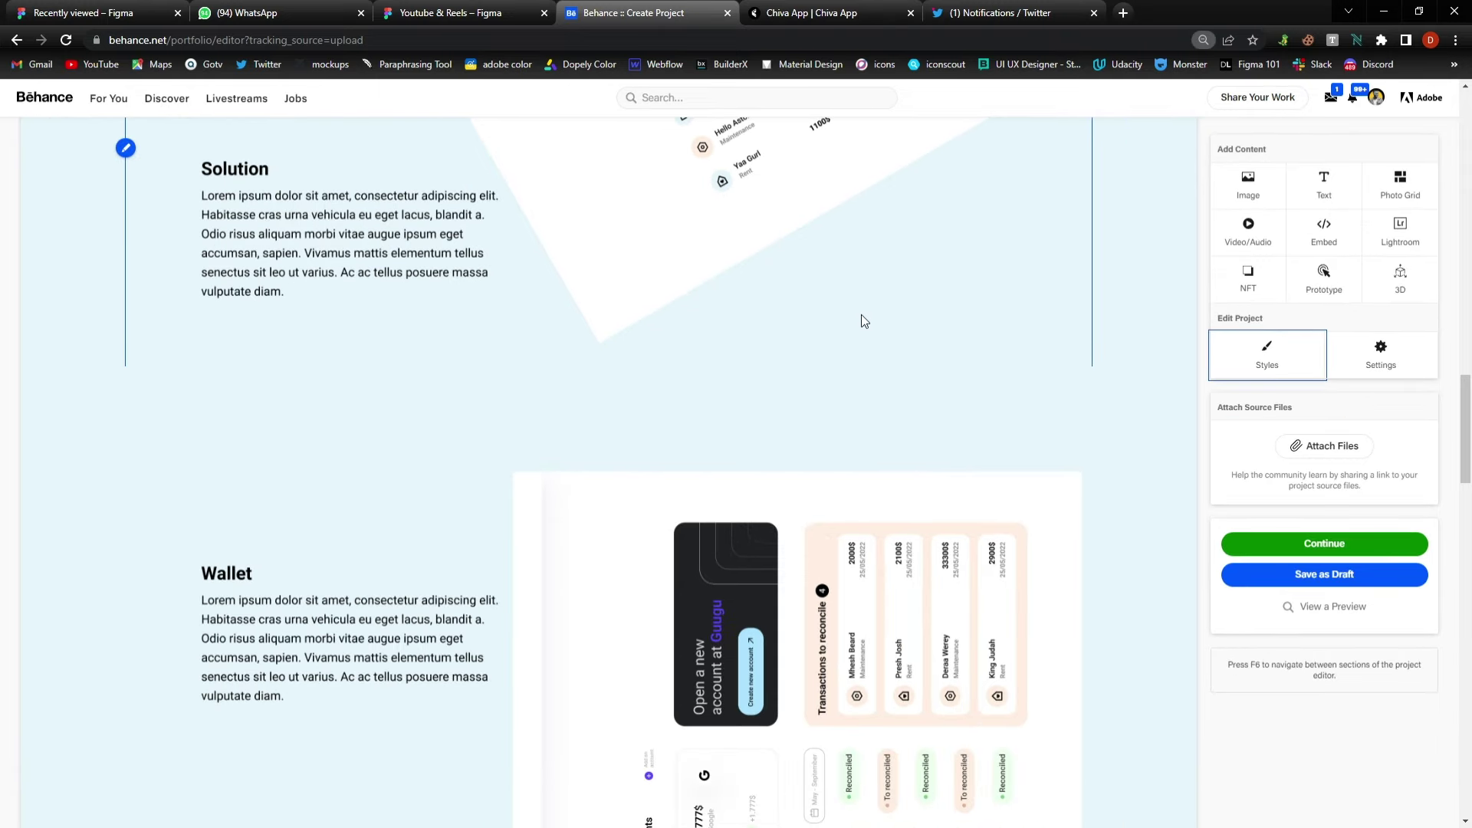
Reopen Project Styles and save the background as white.
scroll(862, 315, "up", 10)
scroll(927, 322, "up", 12)
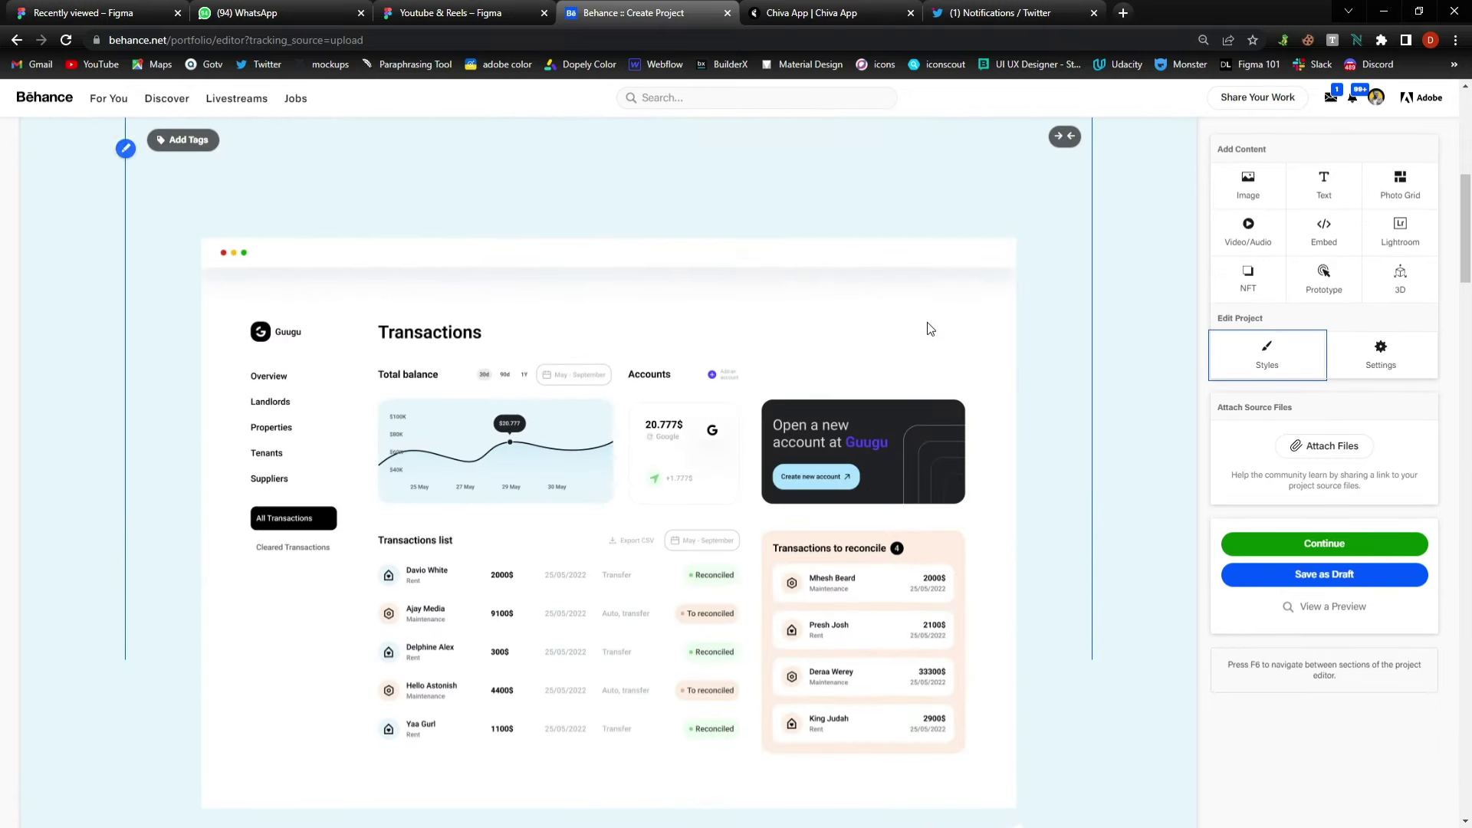
scroll(931, 322, "down", 12)
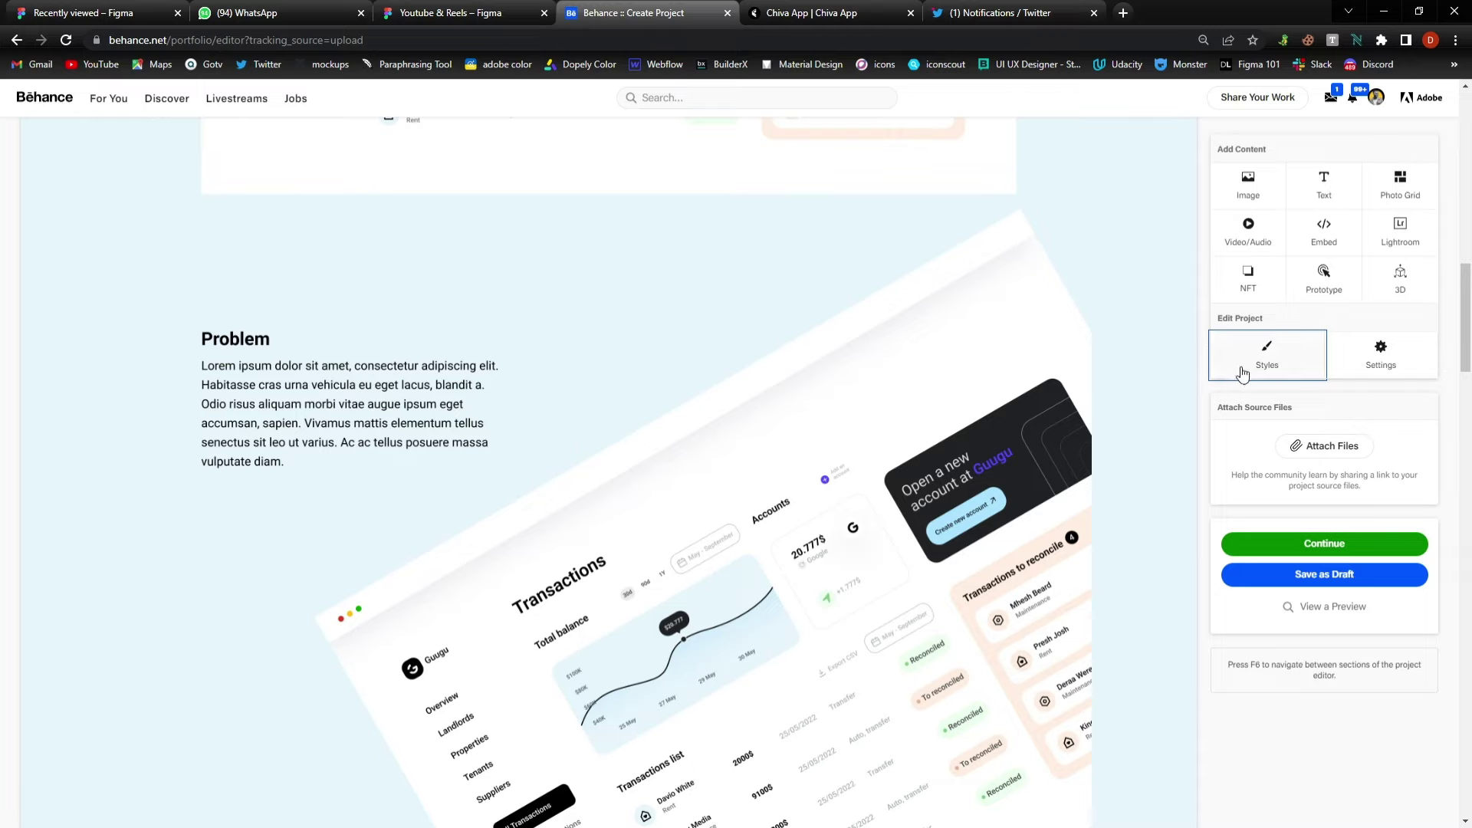
left_click(1265, 357)
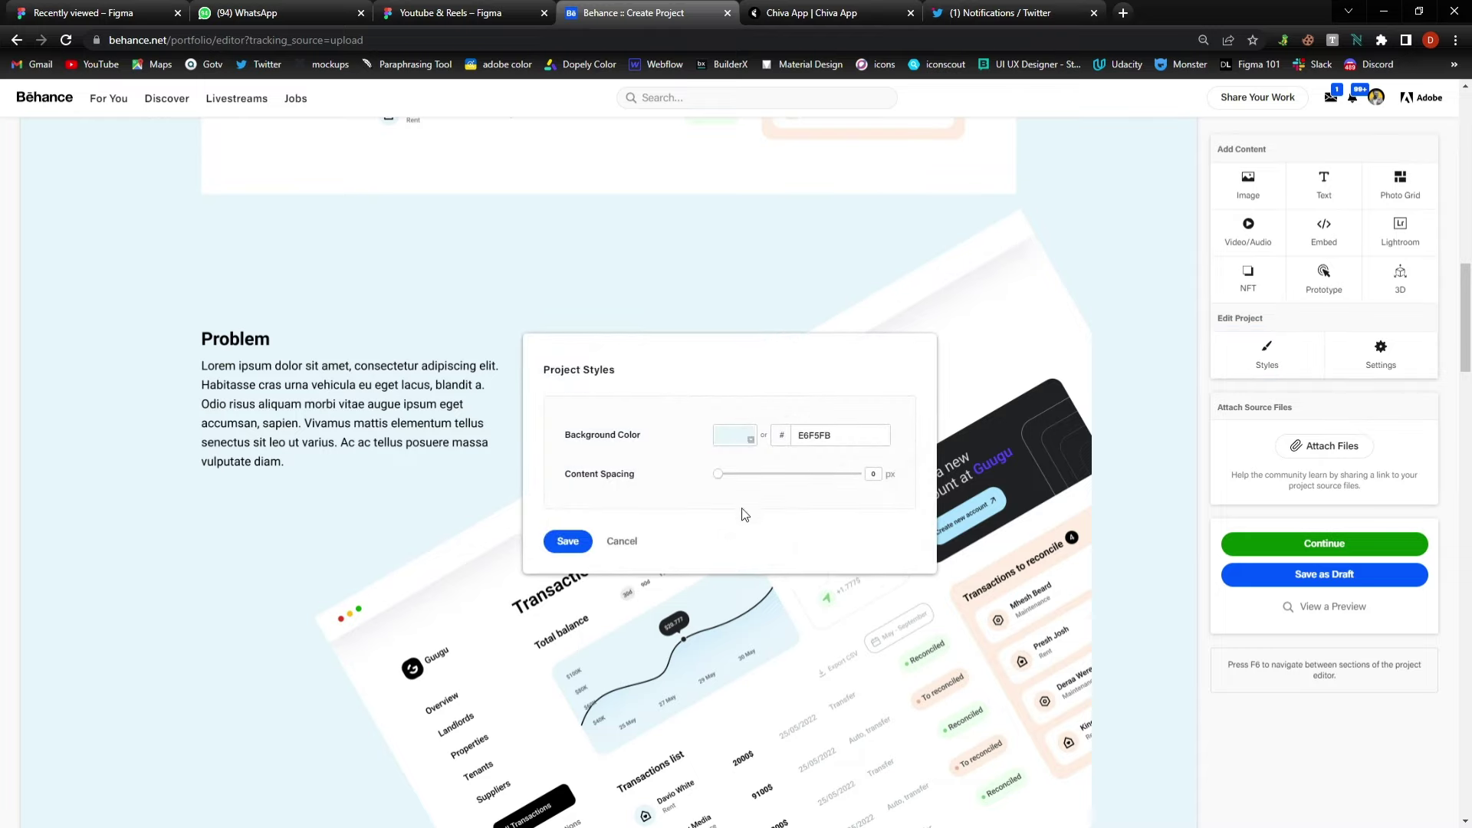
left_click(569, 542)
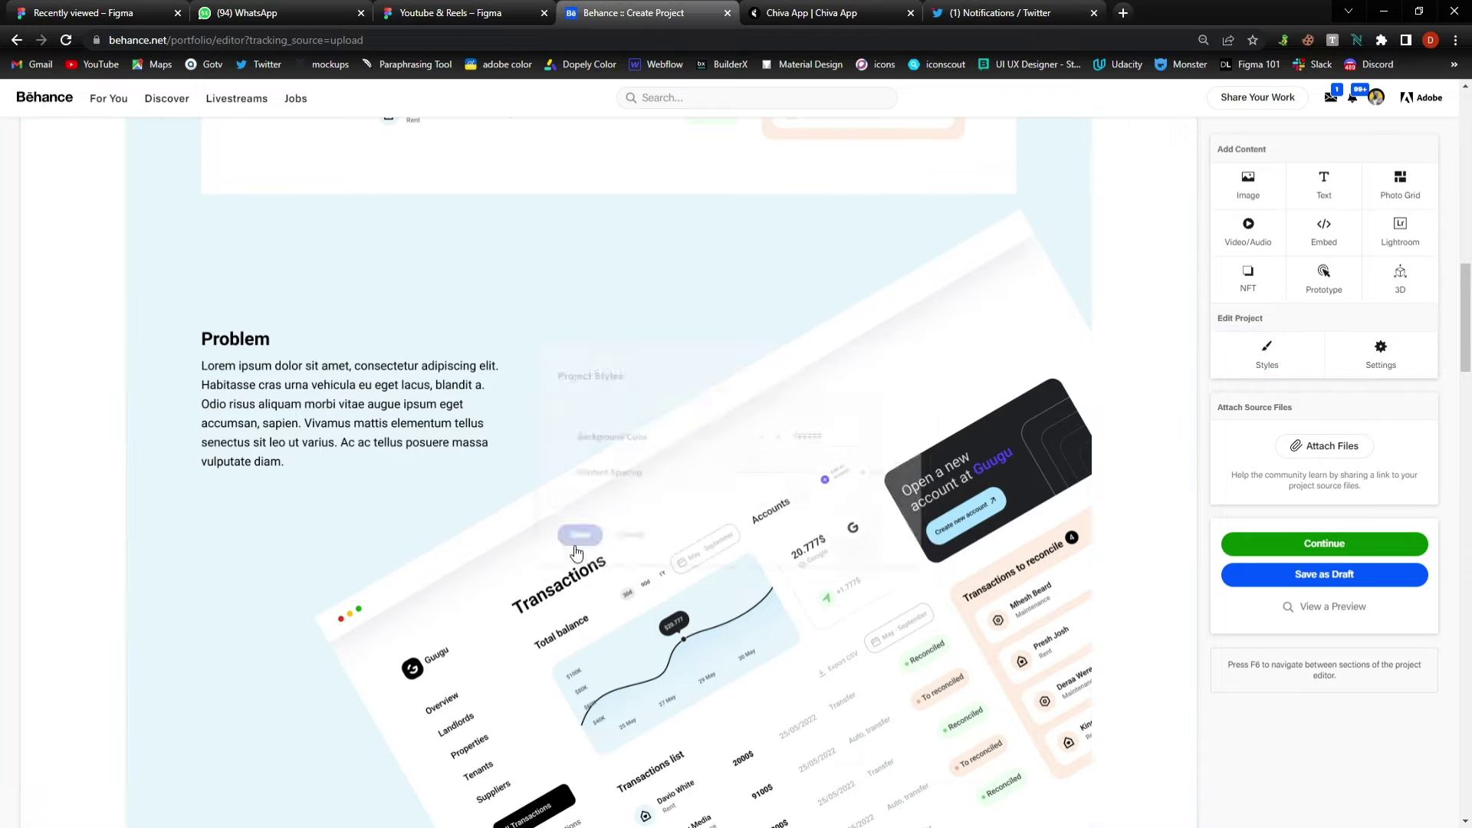
Restore normal page zoom and scroll through the project to its closing slide.
scroll(1107, 421, "up", 12)
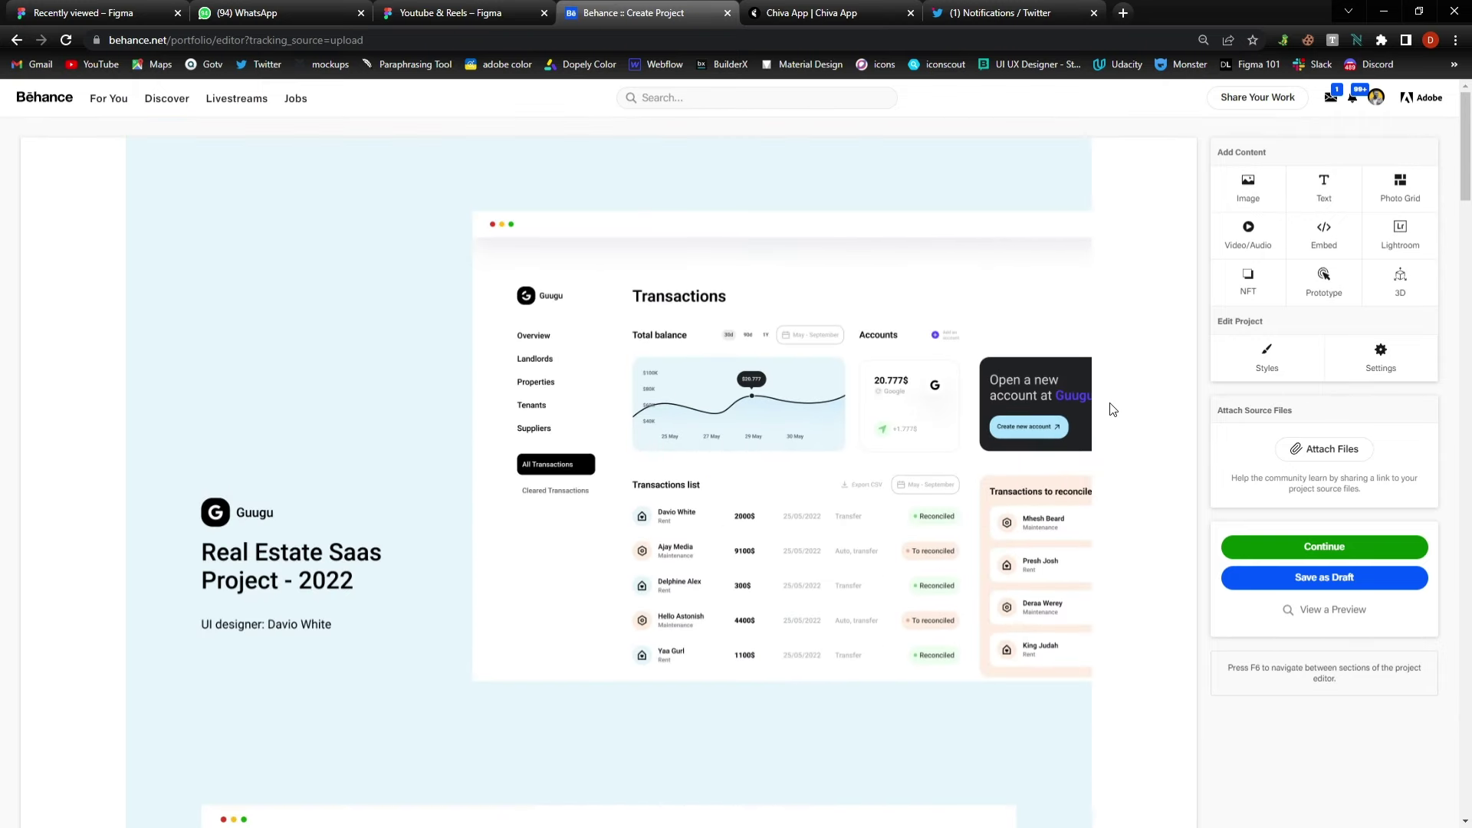
scroll(1107, 423, "down", 1)
key("ctrl+plus")
scroll(1108, 425, "up", 1)
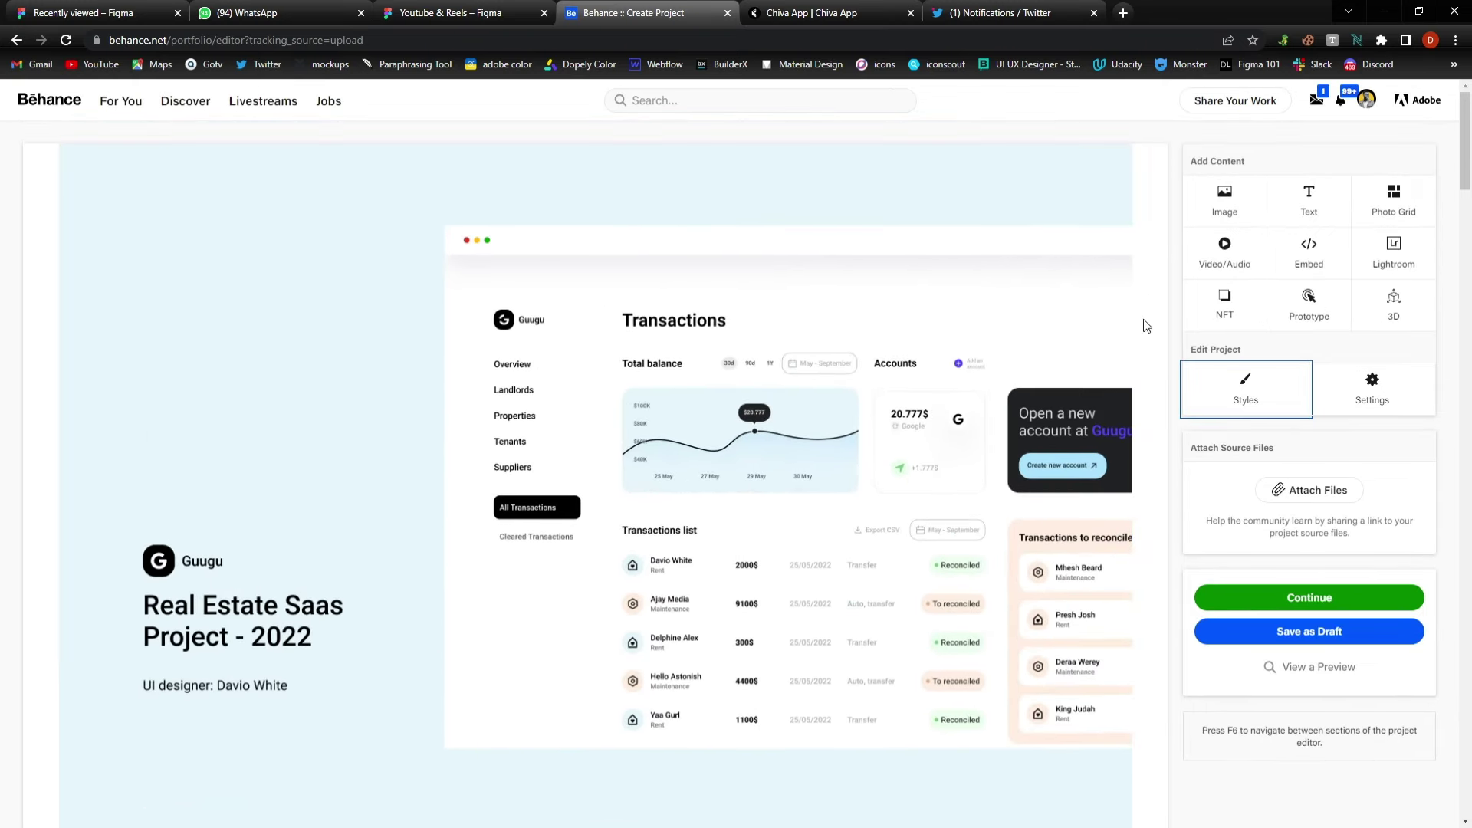
scroll(1143, 326, "down", 15)
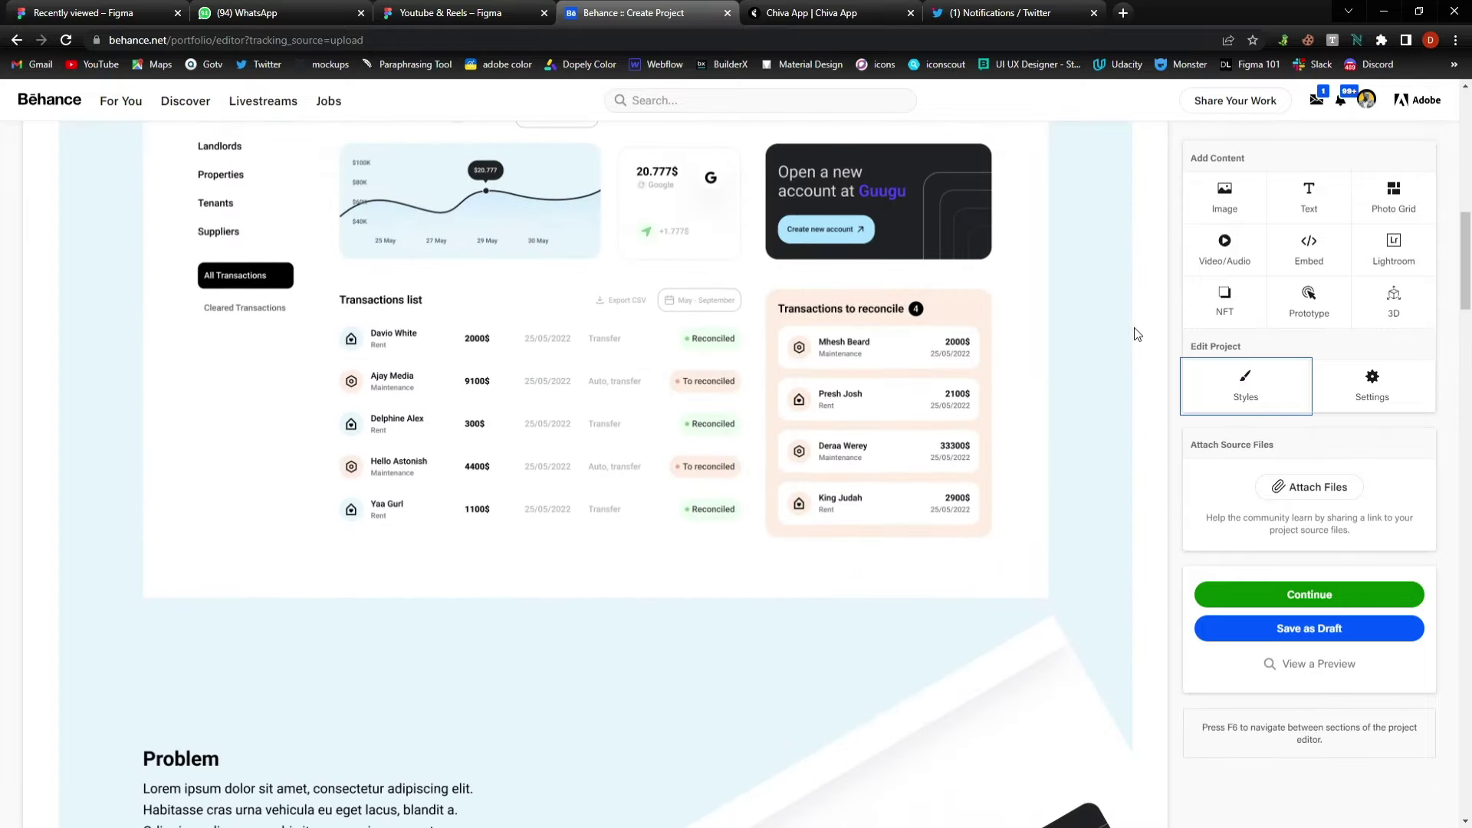
scroll(1138, 355, "down", 20)
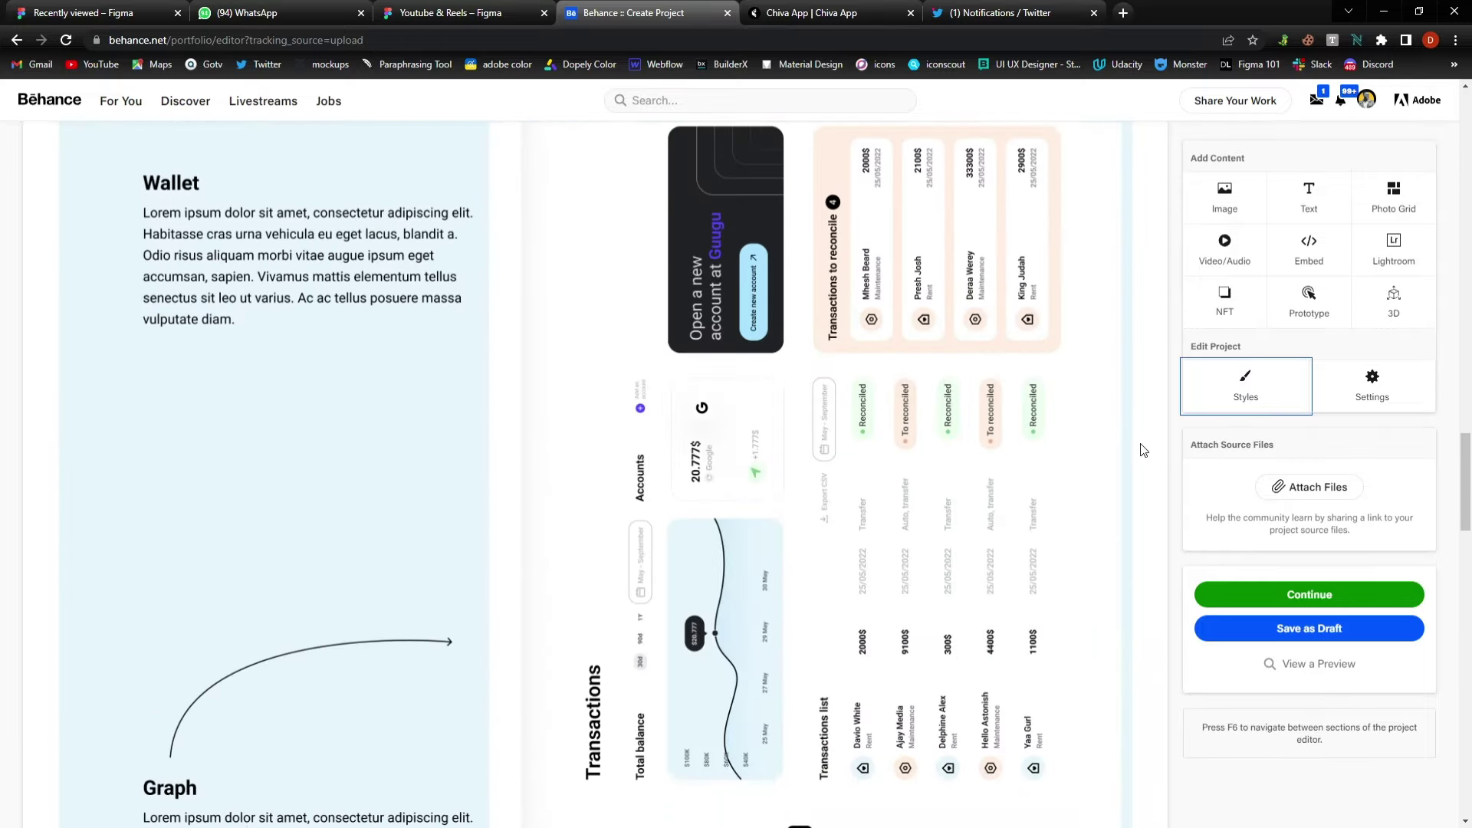
scroll(1140, 460, "down", 15)
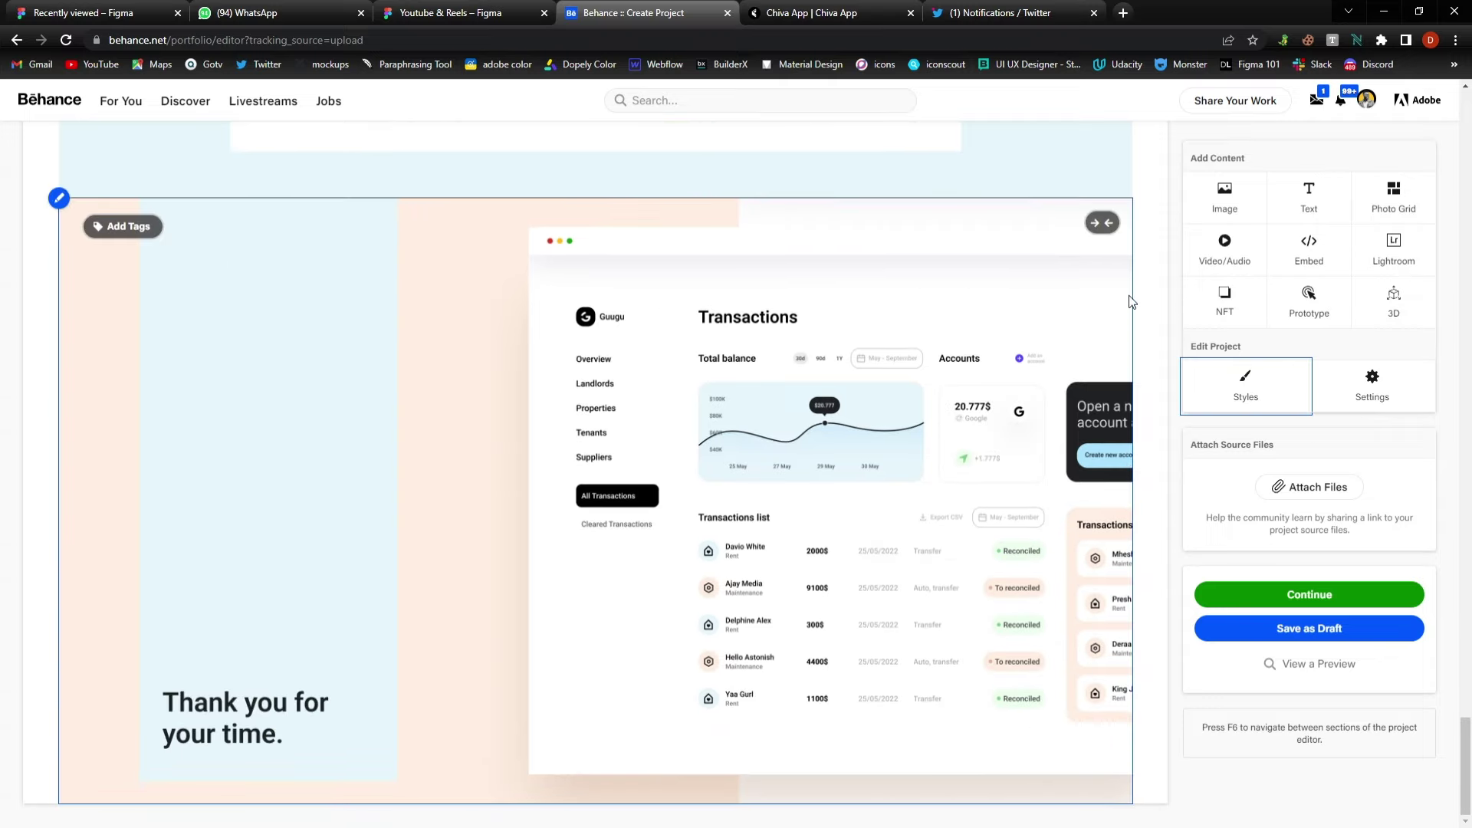
Continue to the publishing details and open the cover image cropper.
left_click(1321, 595)
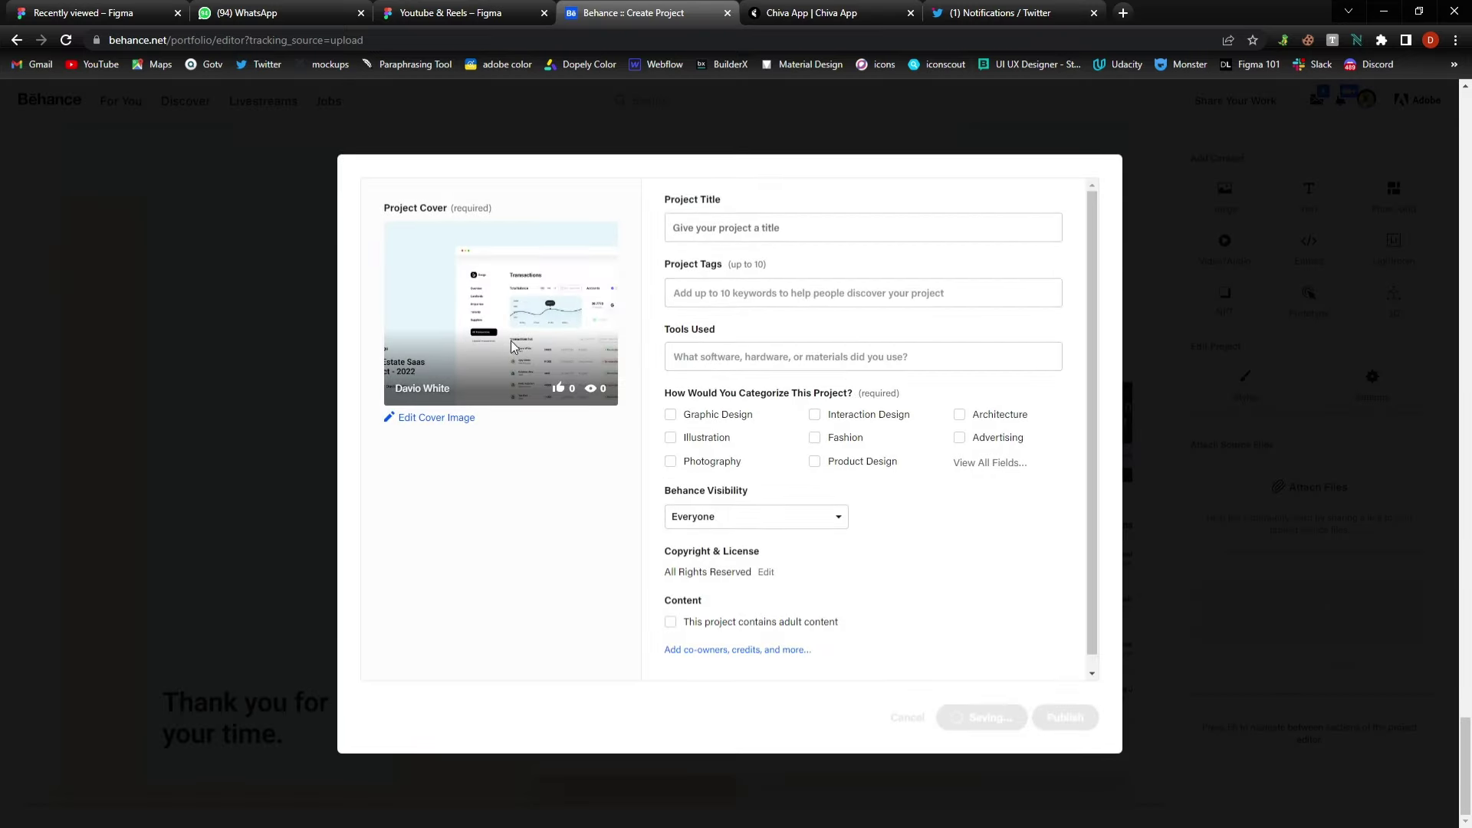
left_click(448, 419)
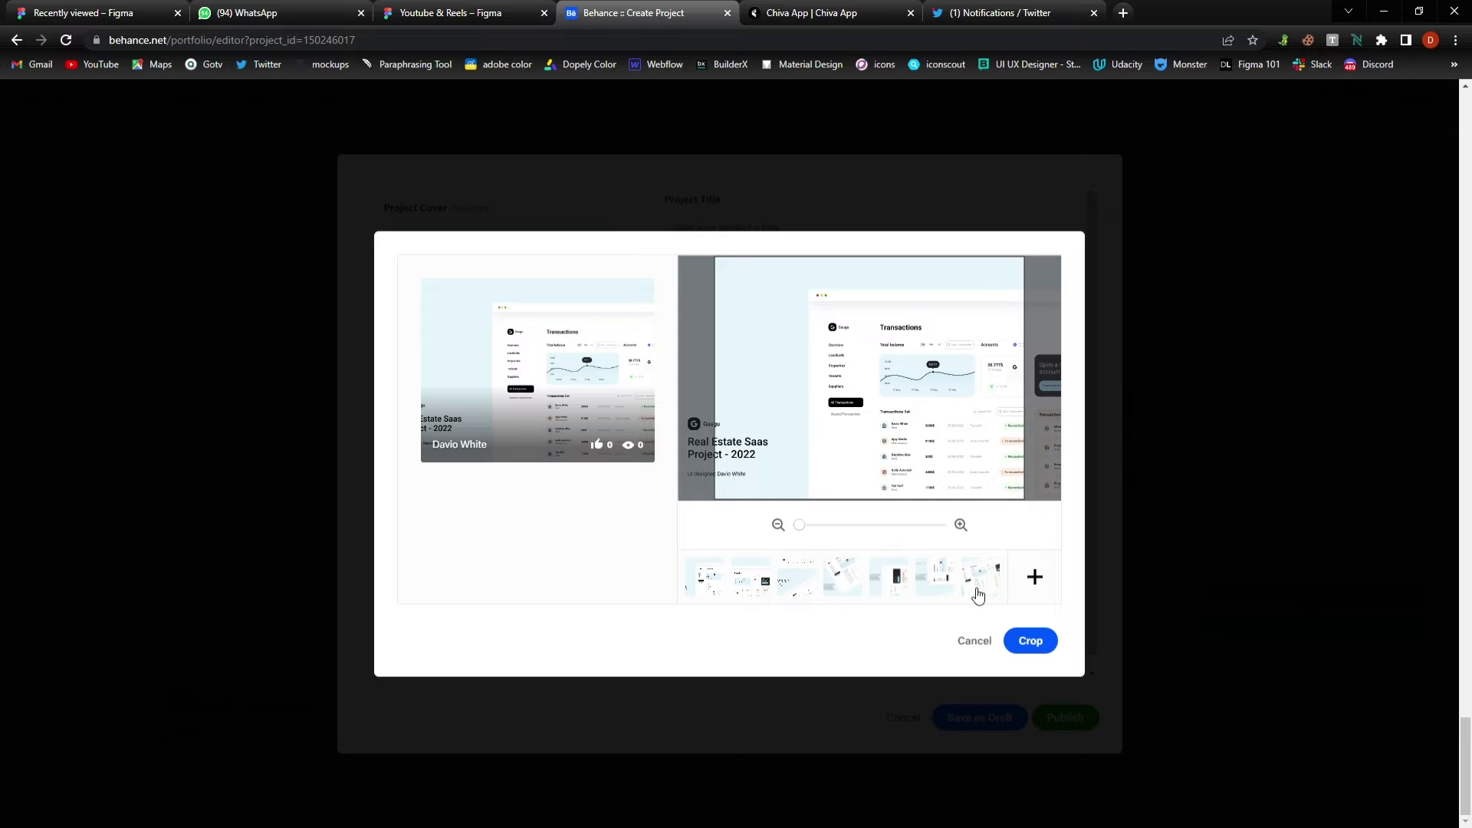
Back in the Youtube & Reels Figma design, duplicate the desktop frame beside the original.
left_click(492, 13)
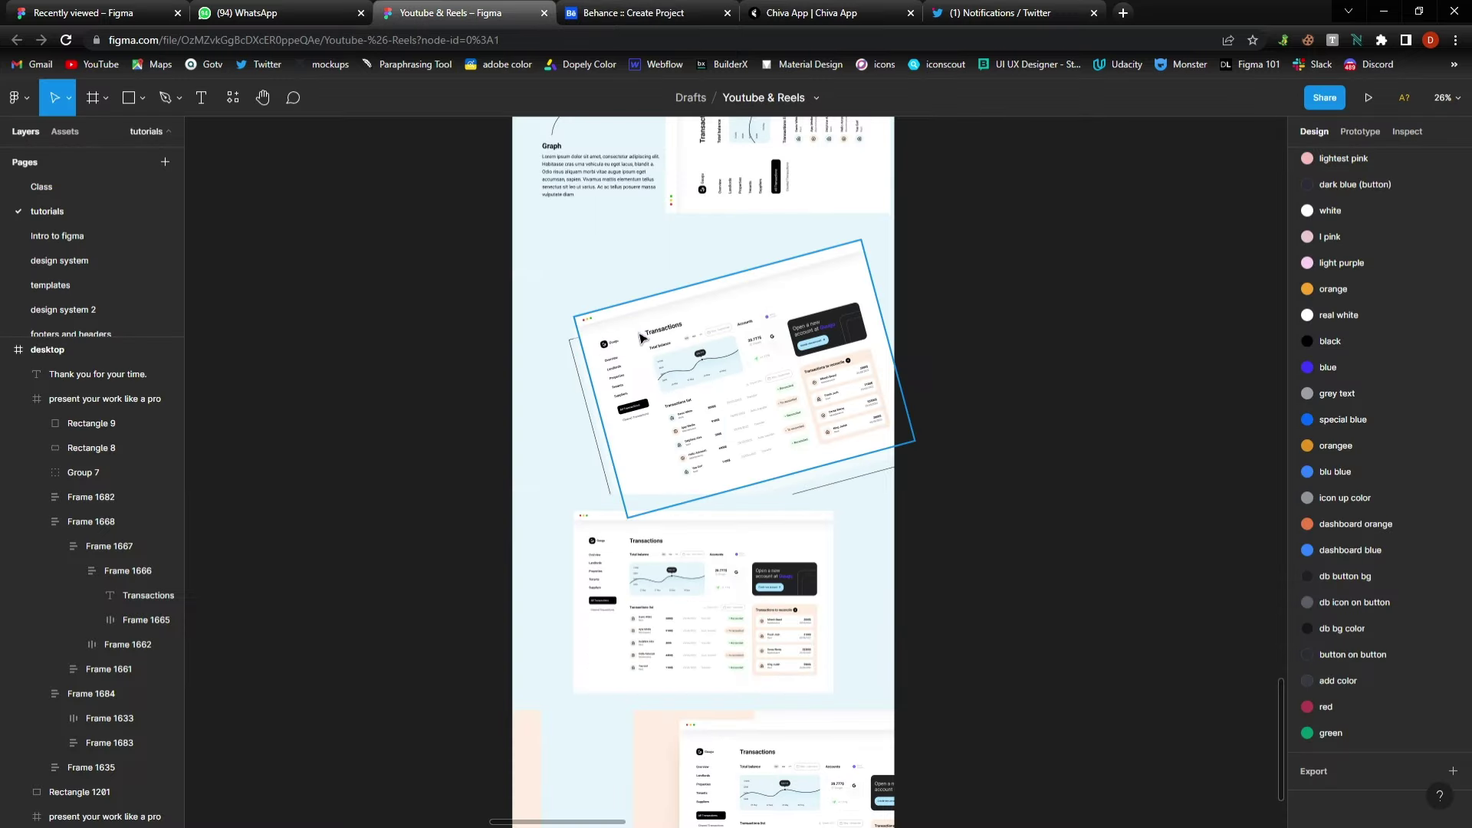
left_click(535, 281)
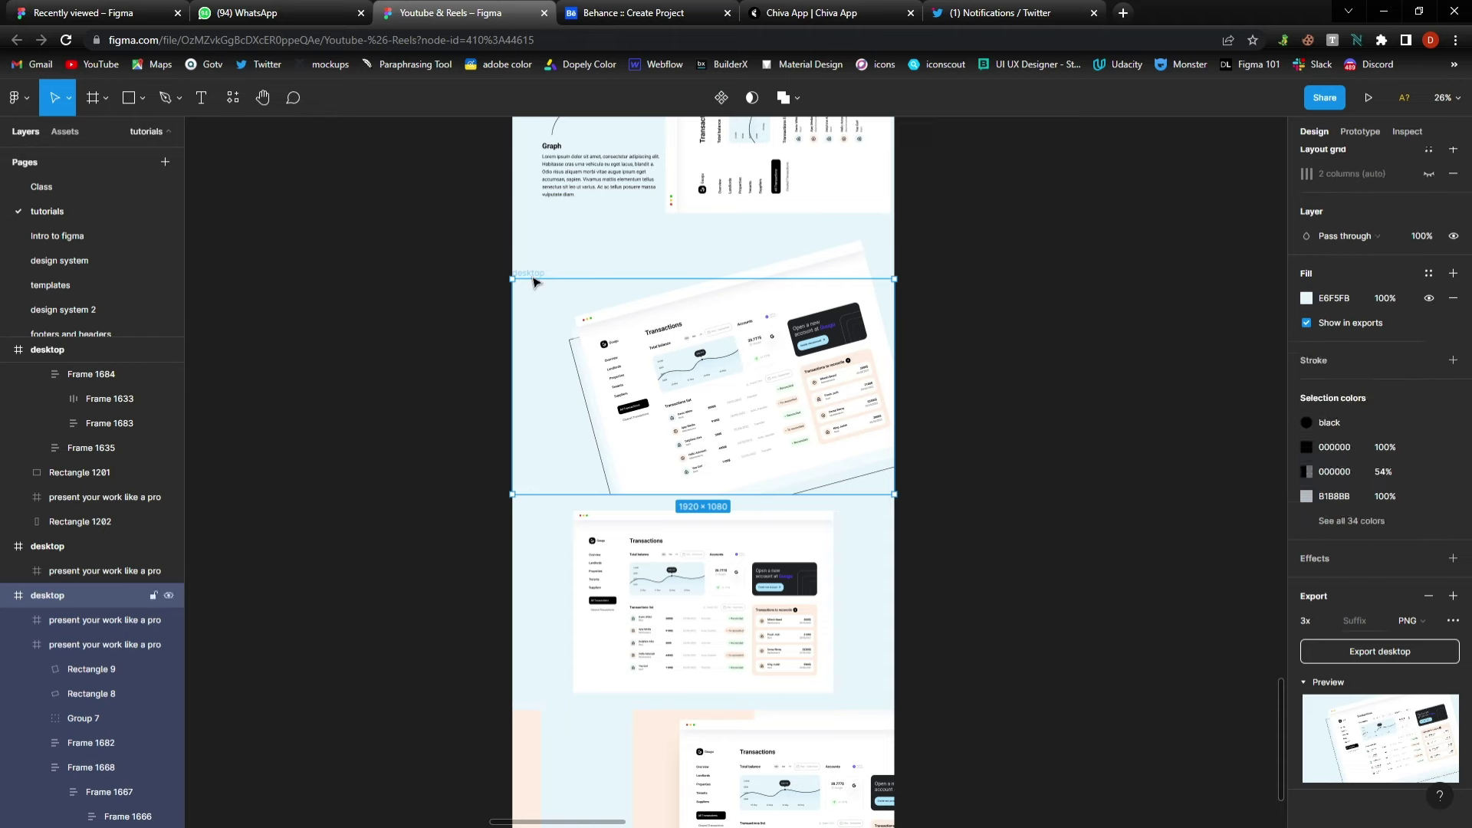
key("ctrl+d")
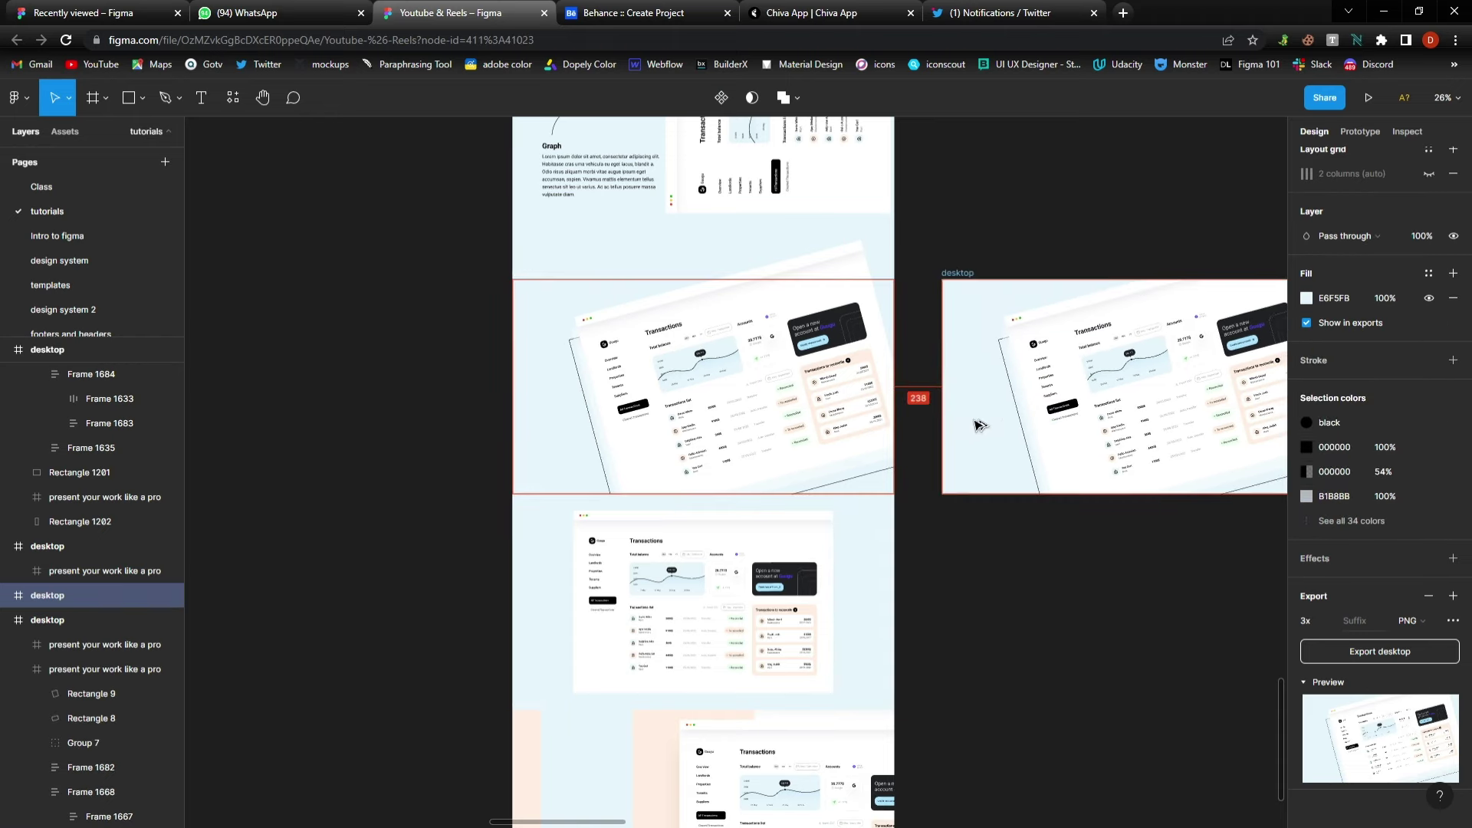
scroll(979, 421, "right", 4)
scroll(786, 406, "up", 5)
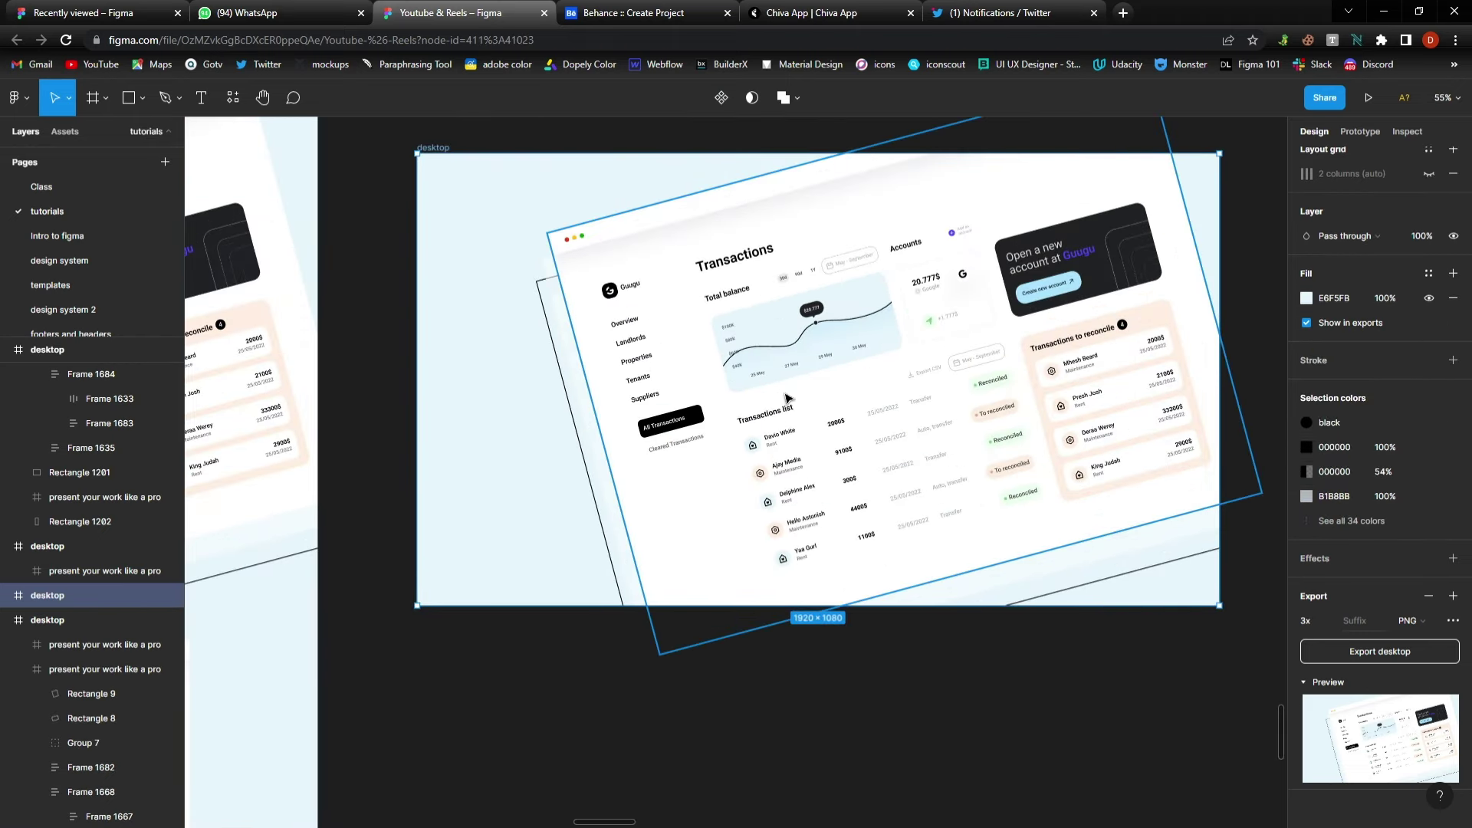
scroll(787, 400, "down", 2)
Enlarge the two tilted dashboard mockup frames and shift them down and right.
left_click_drag(1183, 214, 635, 587)
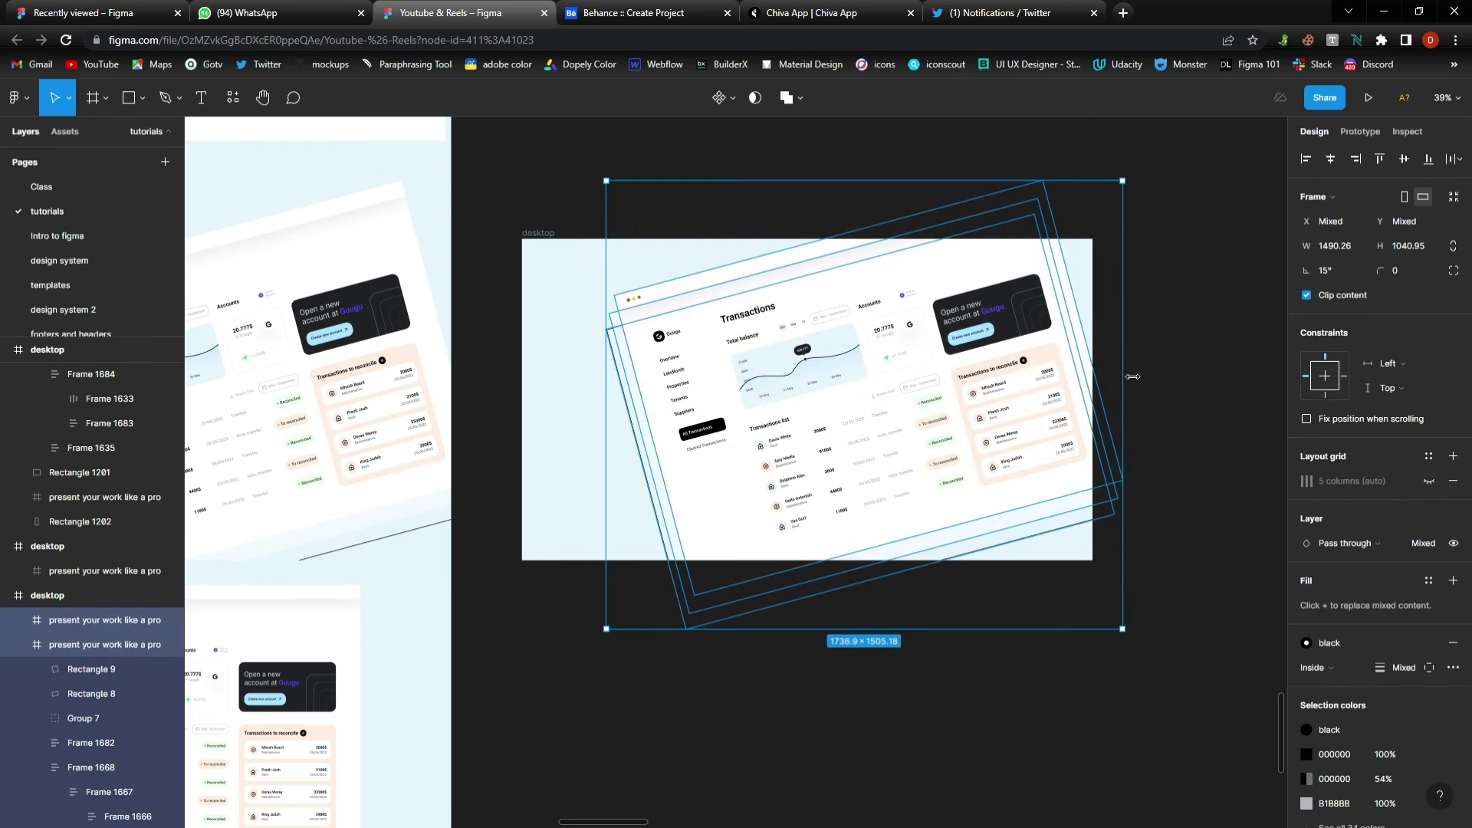
left_click_drag(1133, 376, 1267, 324)
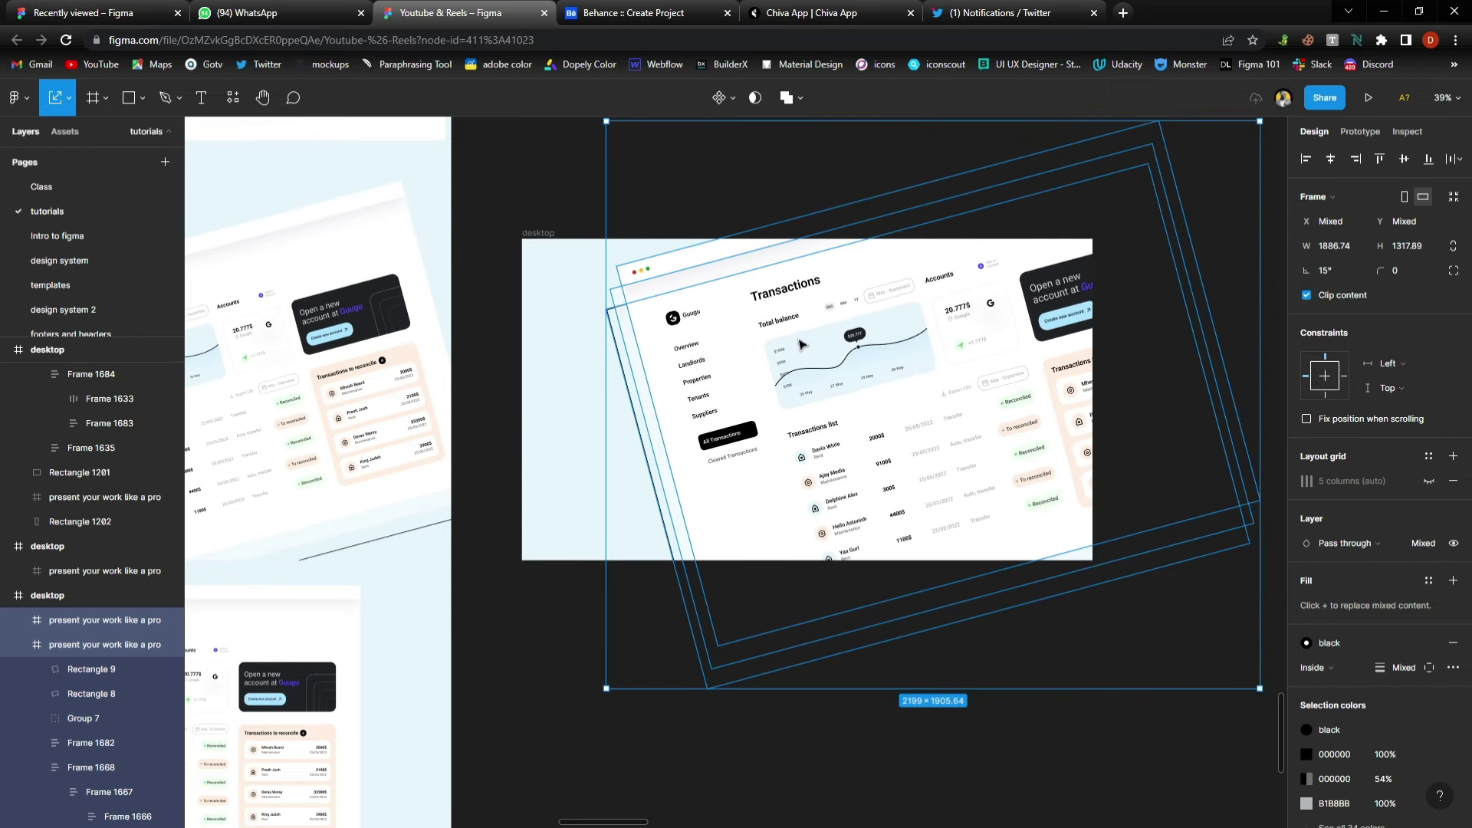
left_click_drag(802, 345, 839, 401)
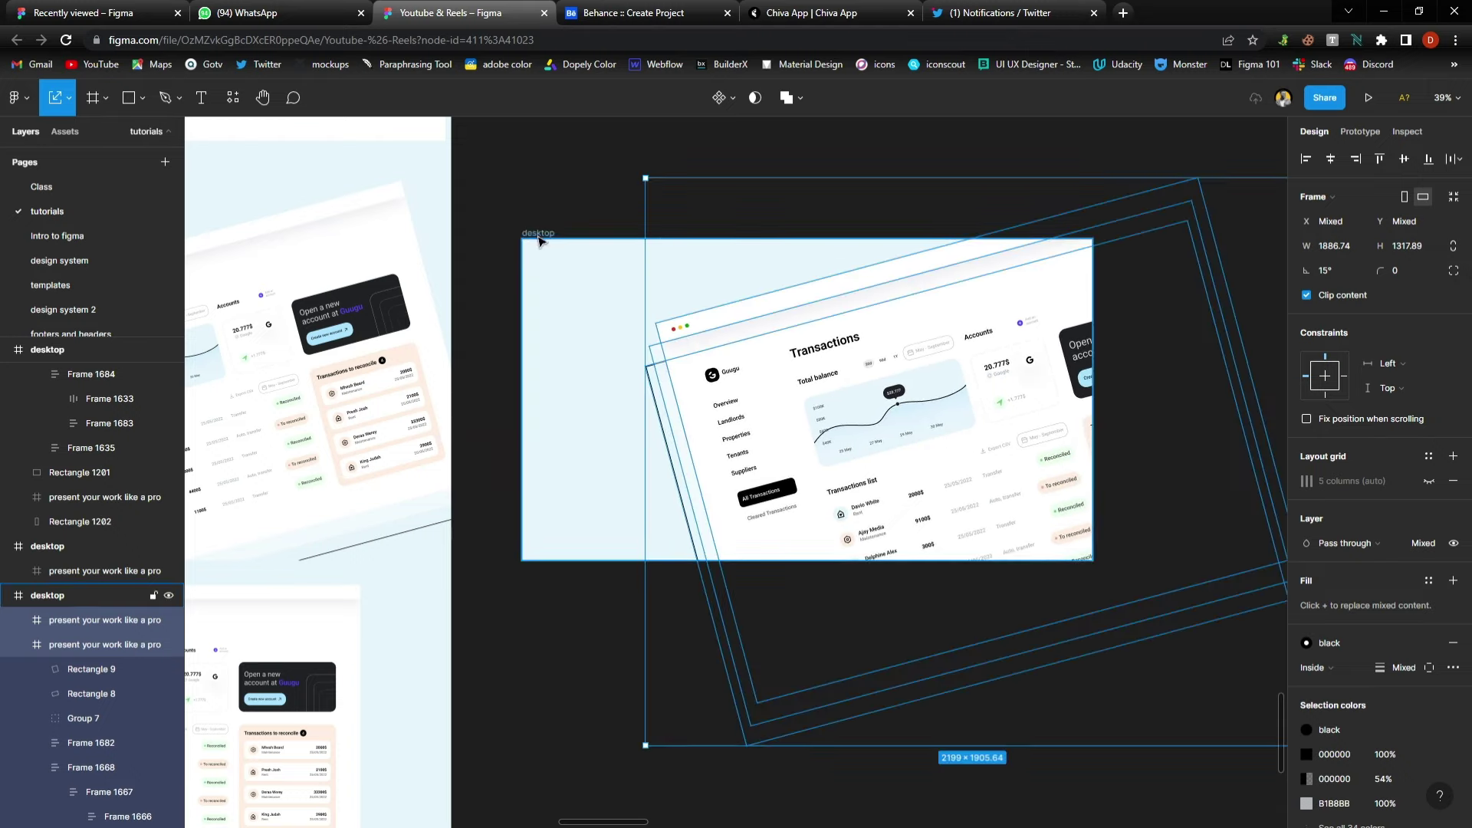
Narrow the duplicated desktop frame to 1654×1080 and group its two mockup frames.
left_click(539, 240)
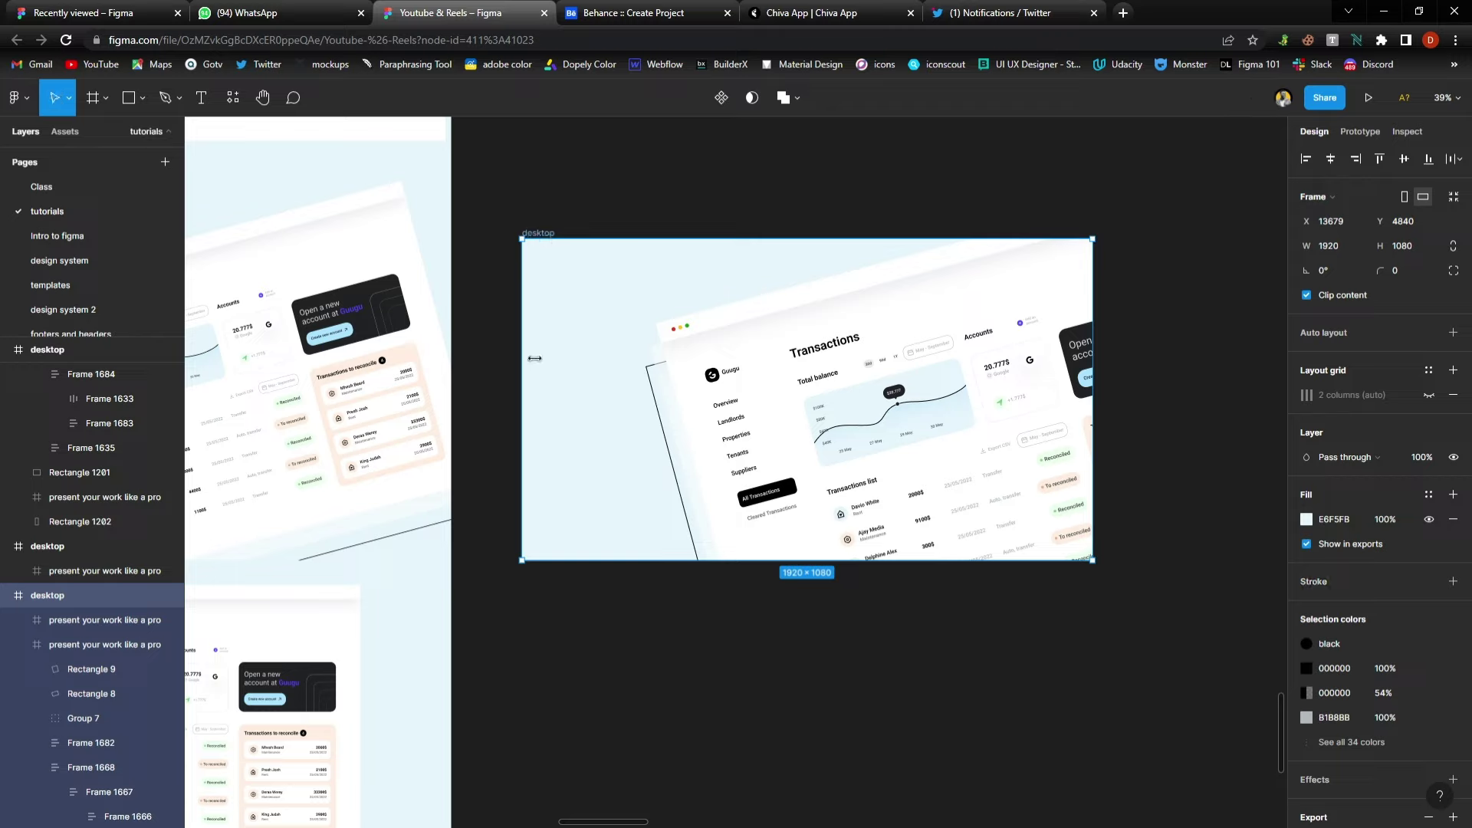
left_click_drag(523, 359, 612, 366)
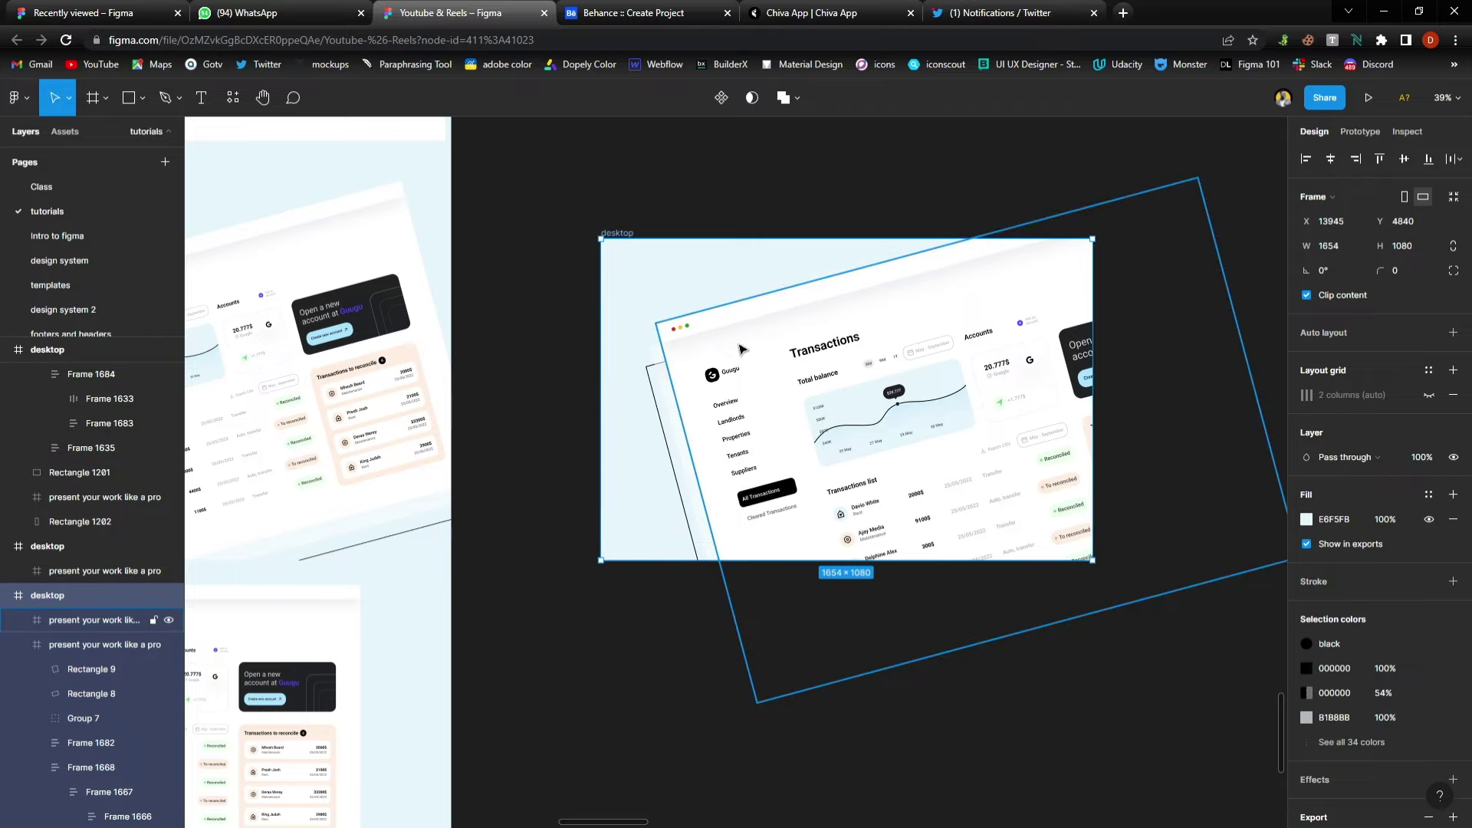
key("Return")
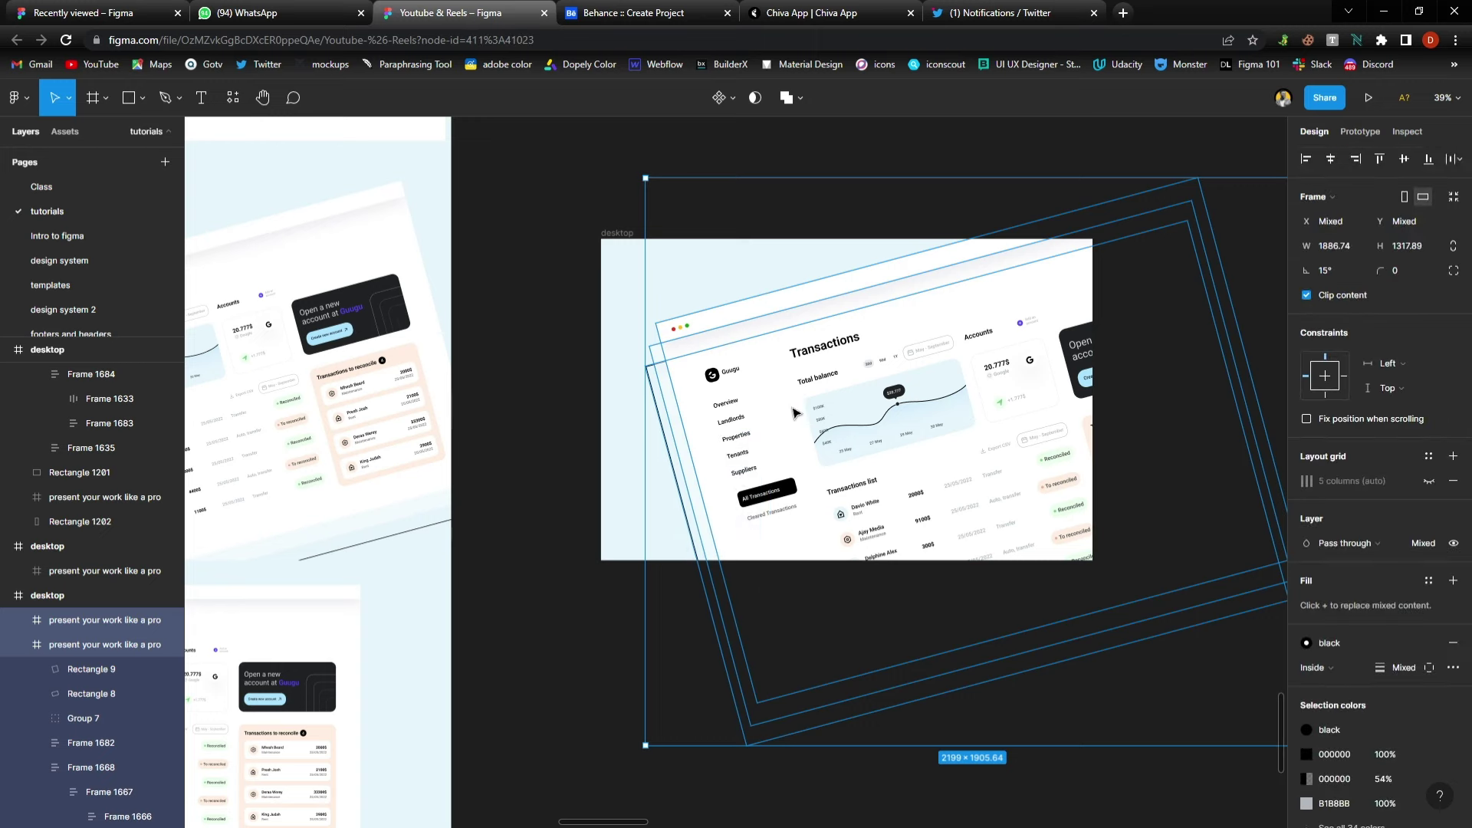
key("ctrl+g")
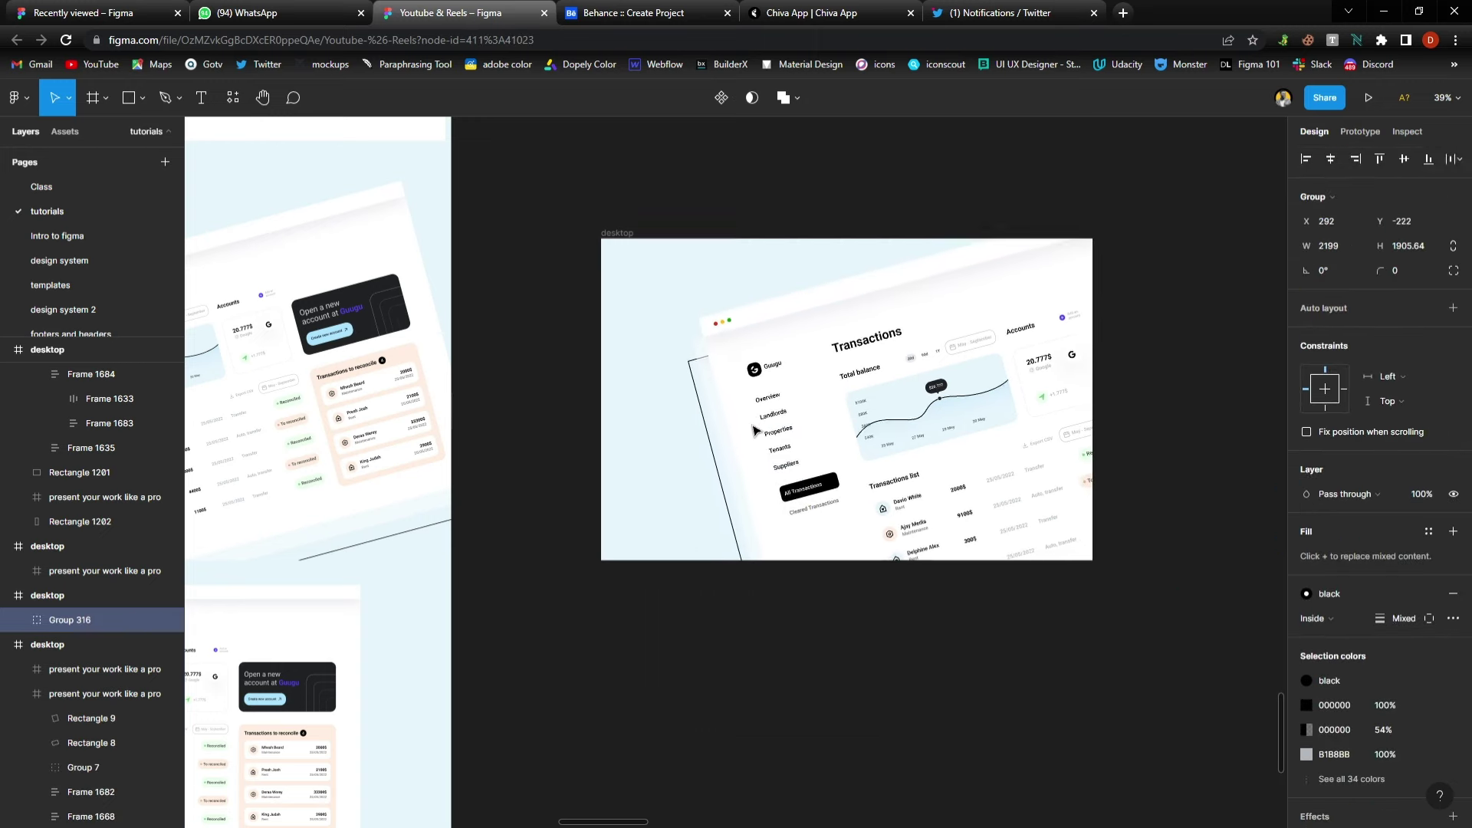
Export the resized desktop frame as a PNG.
left_click(639, 212)
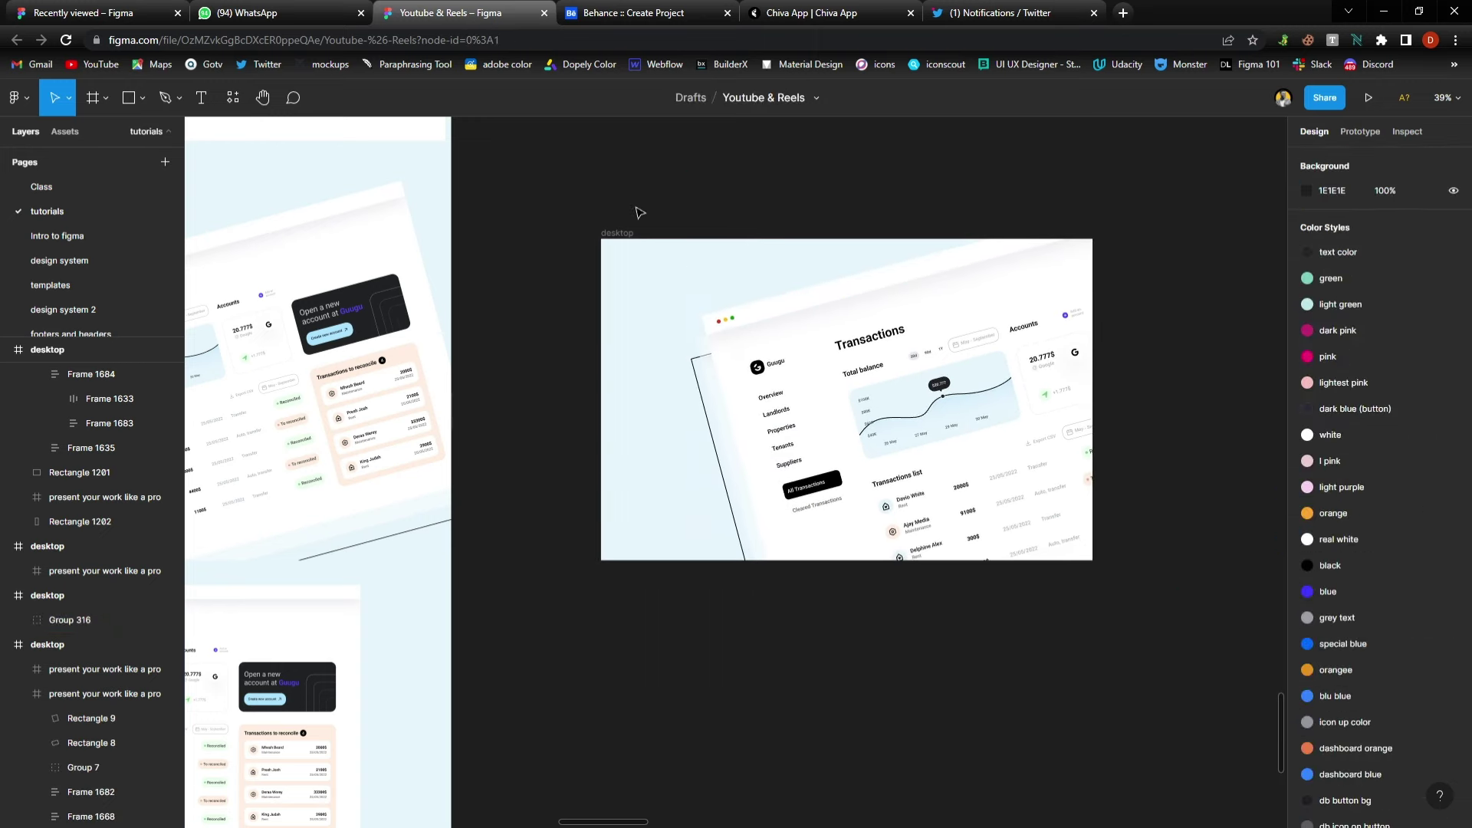
left_click(618, 232)
scroll(1313, 617, "down", 3)
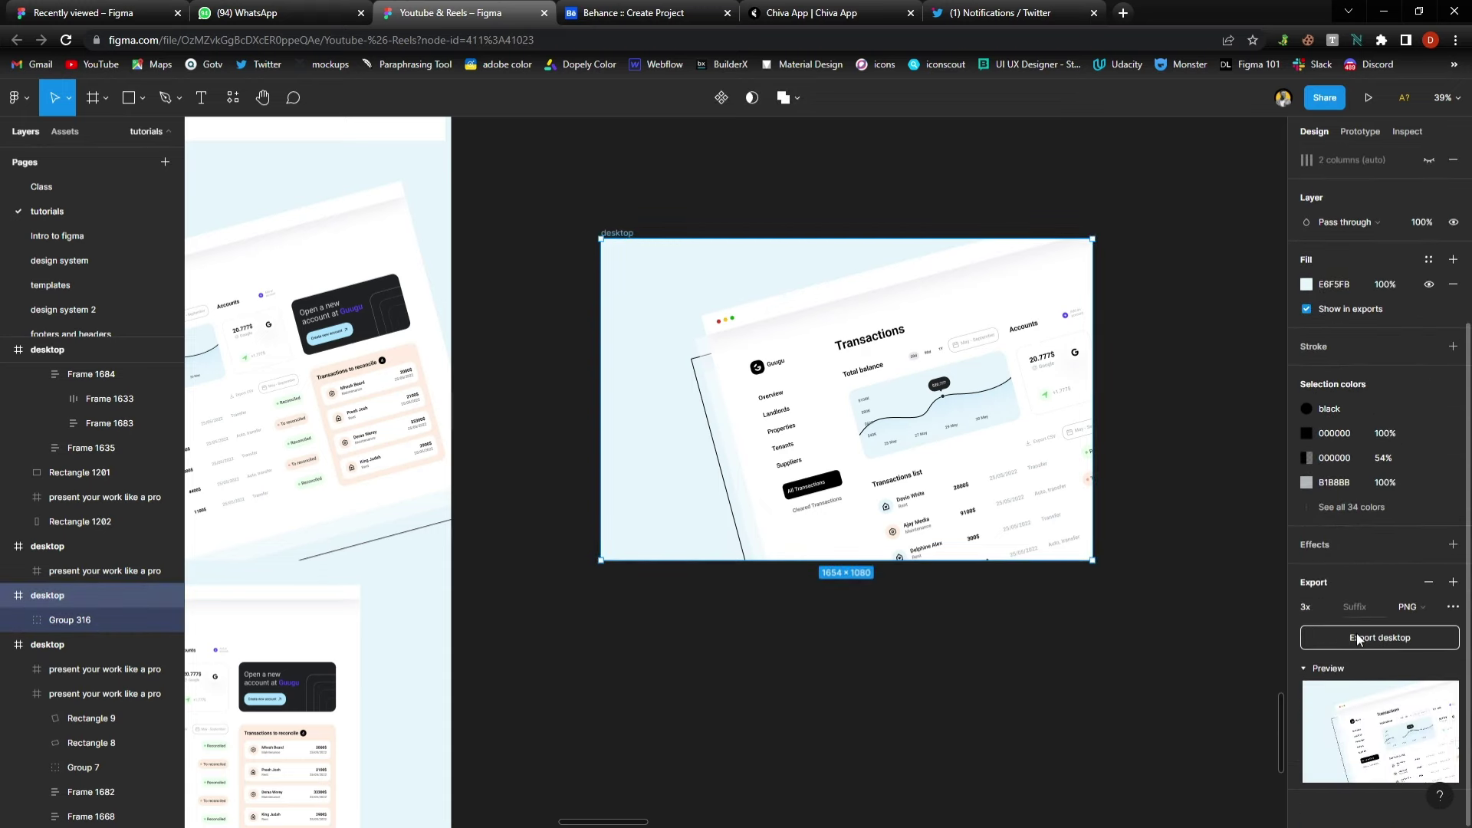
left_click(1356, 638)
left_click(664, 8)
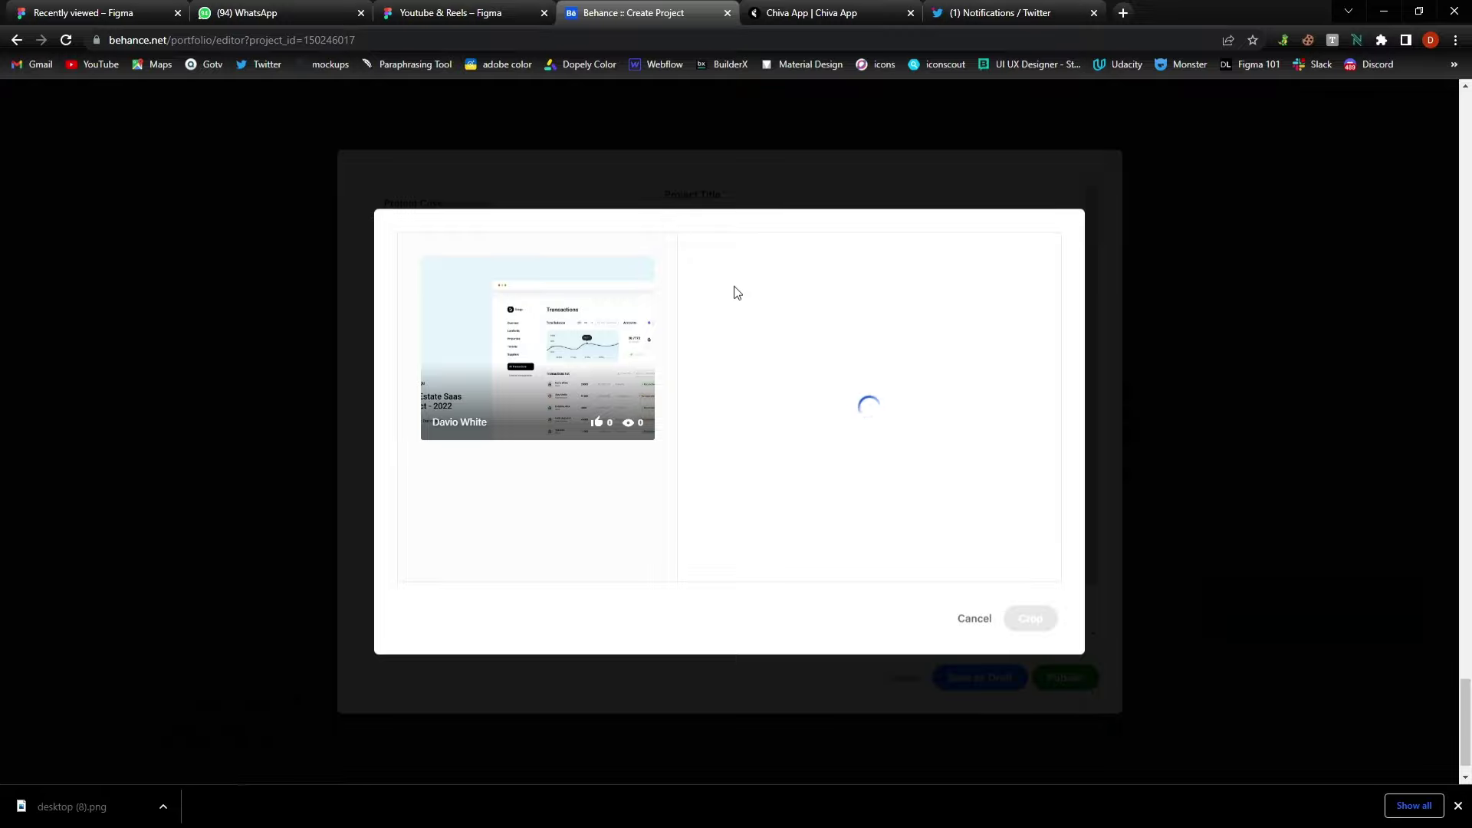
Drag the exported dashboard image in the cover cropper to frame the Transactions screen.
left_click(1459, 805)
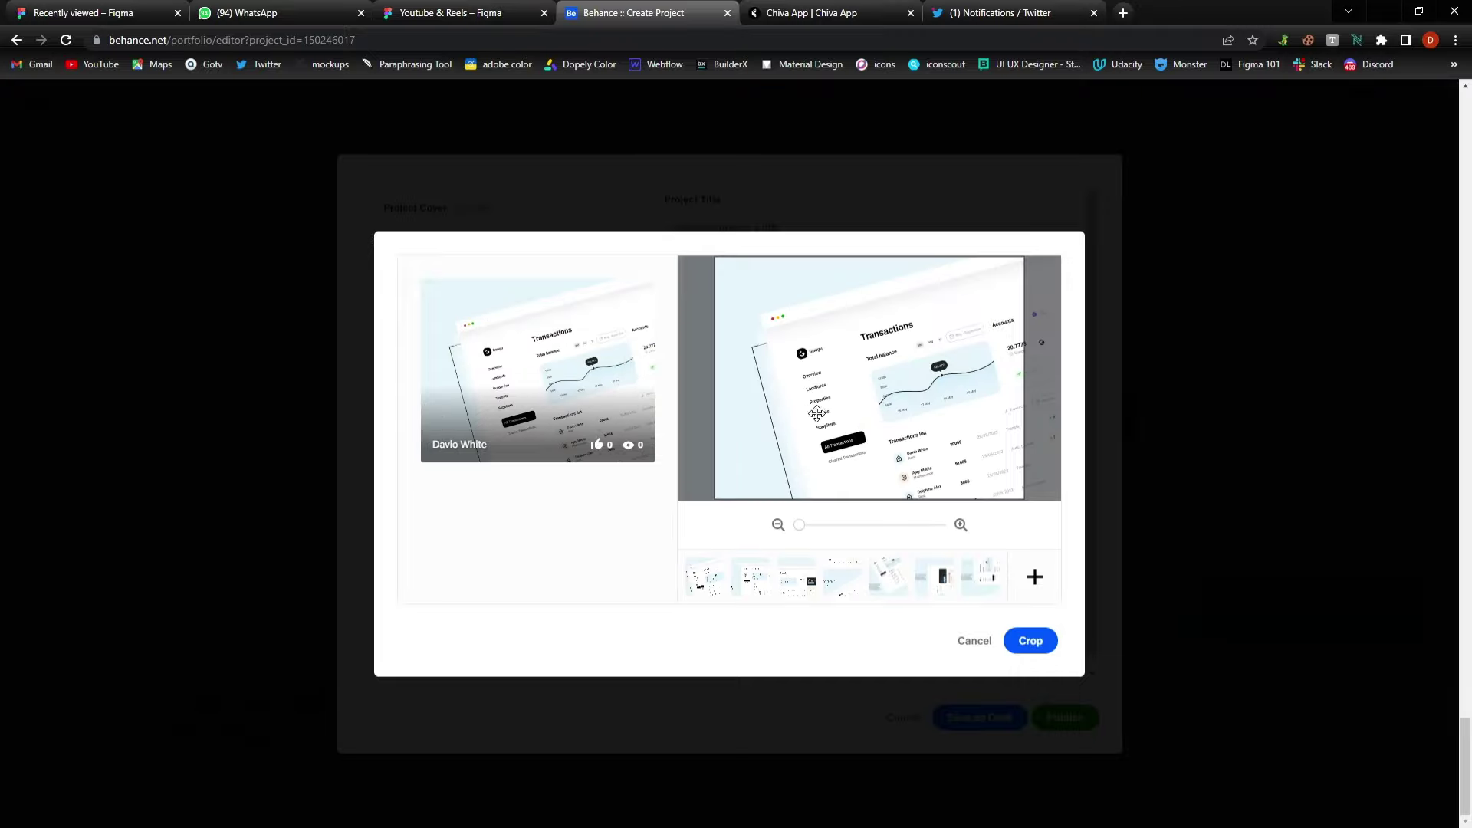
left_click_drag(817, 412, 836, 384)
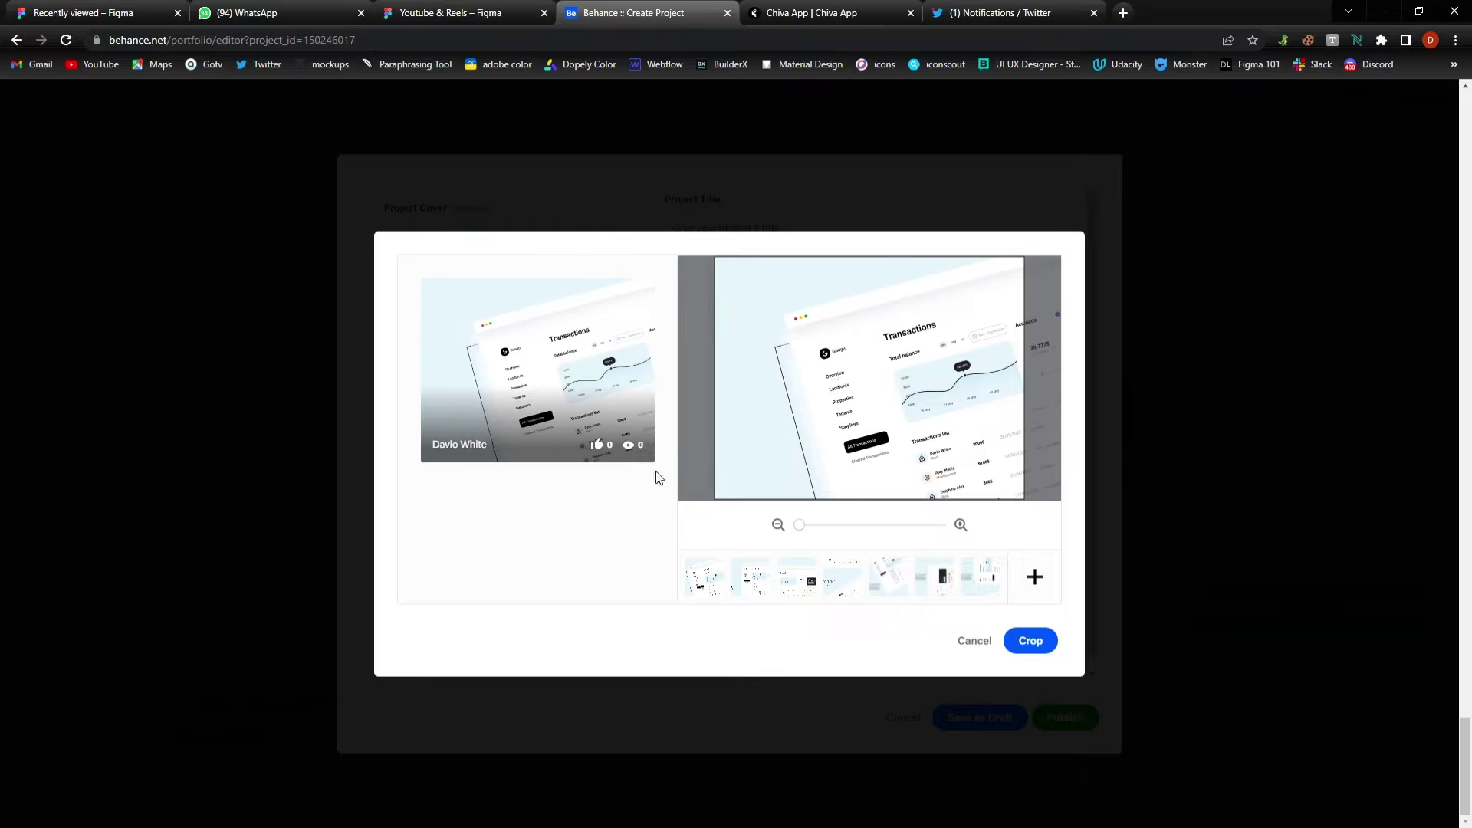
Apply the cover crop and enter the project title 'Guugu Saas project presentation (dummy)'.
left_click(1029, 642)
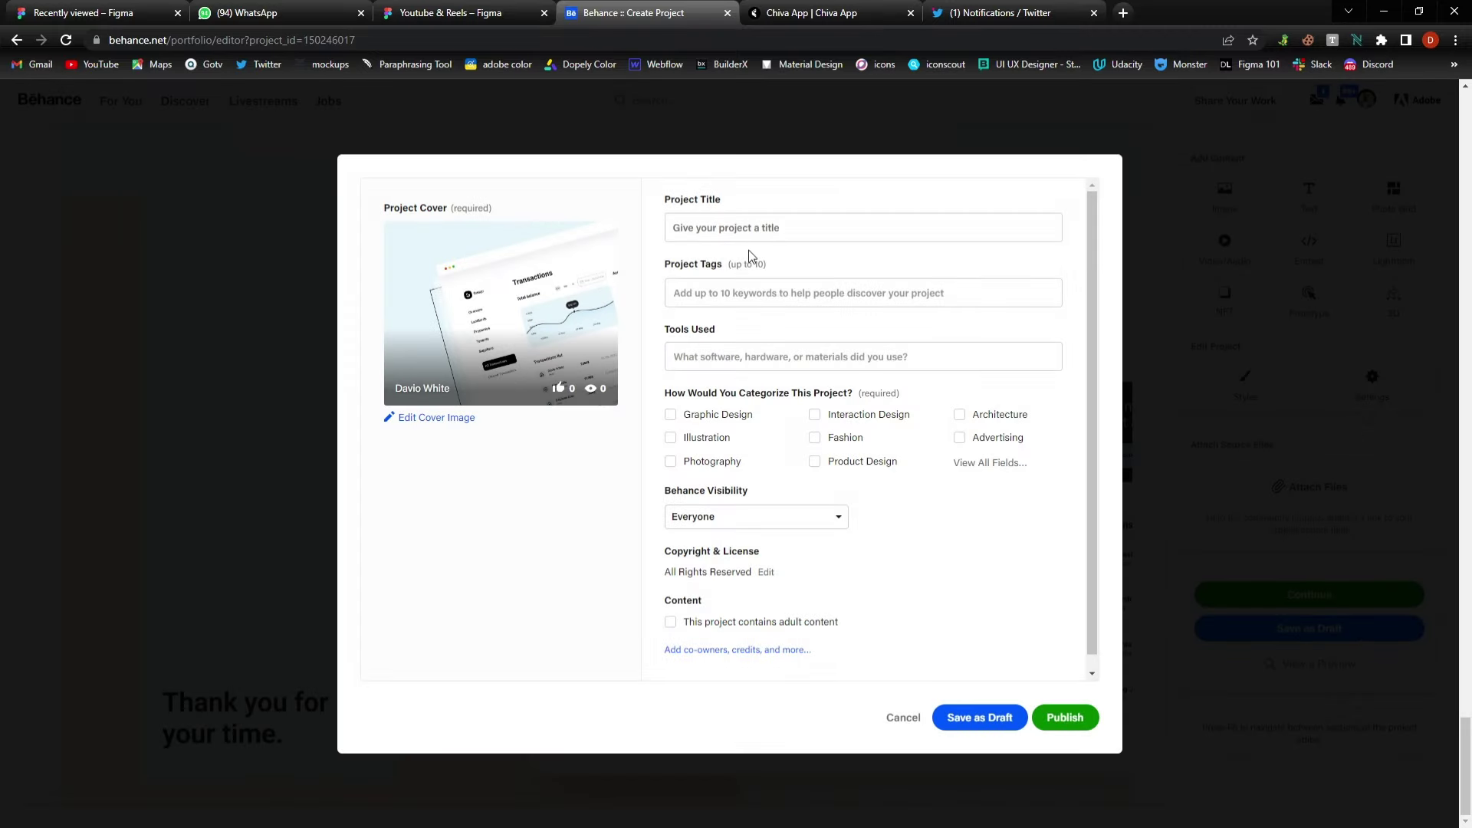
left_click(757, 234)
type("Guugu Saas p")
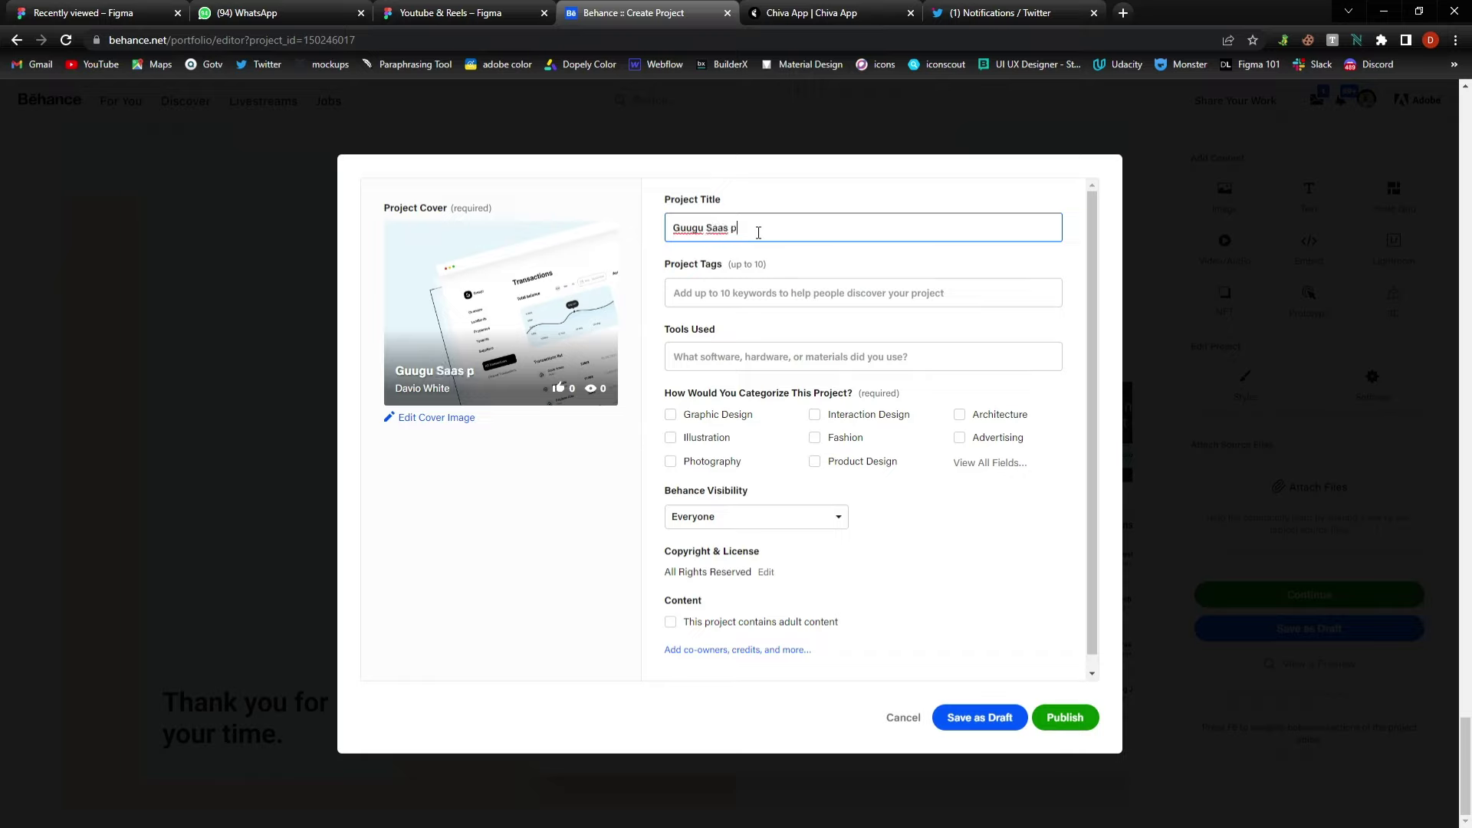
type("ject presentationtation")
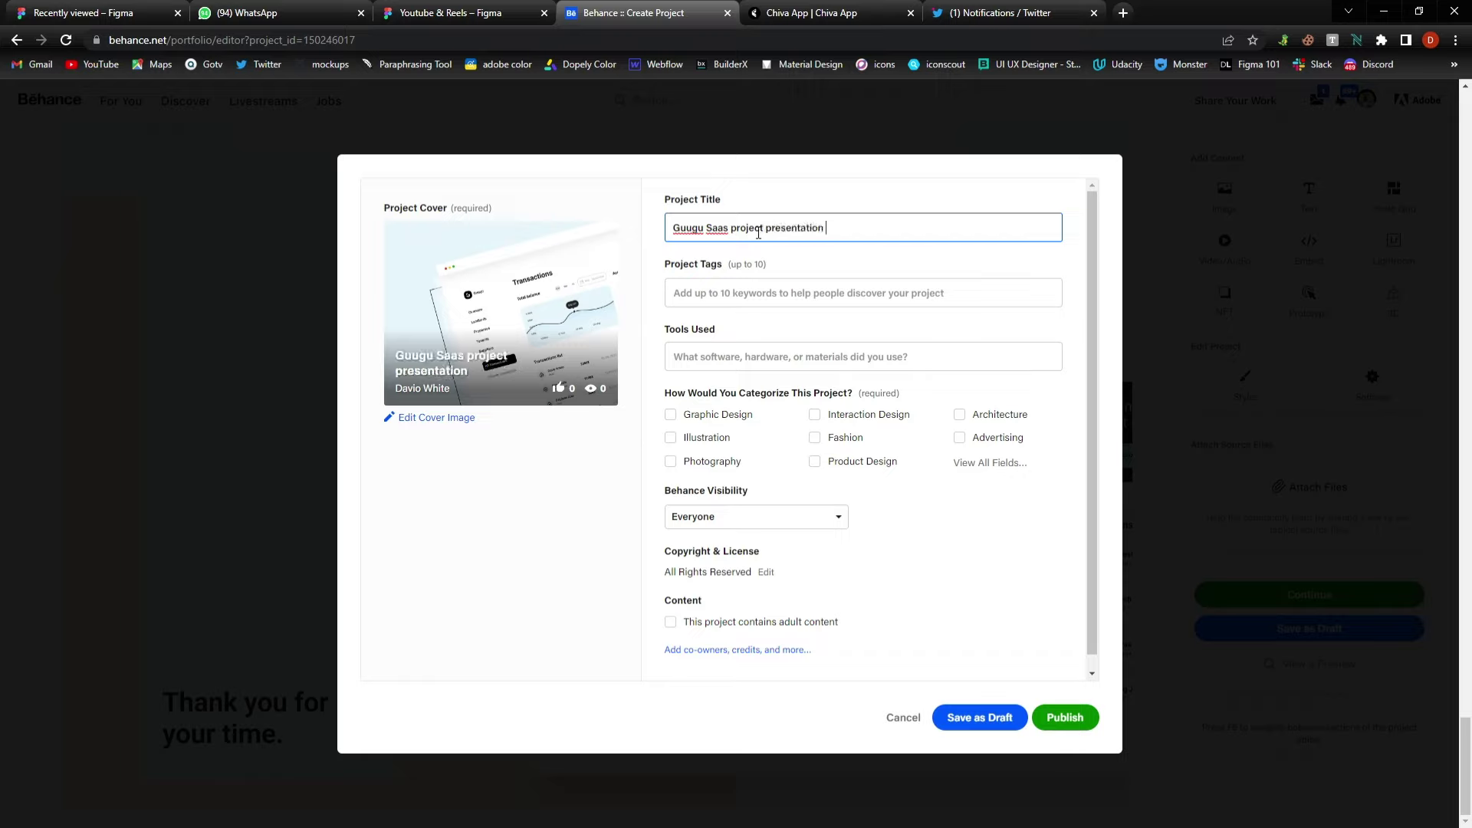
type("ummy)")
left_click(717, 305)
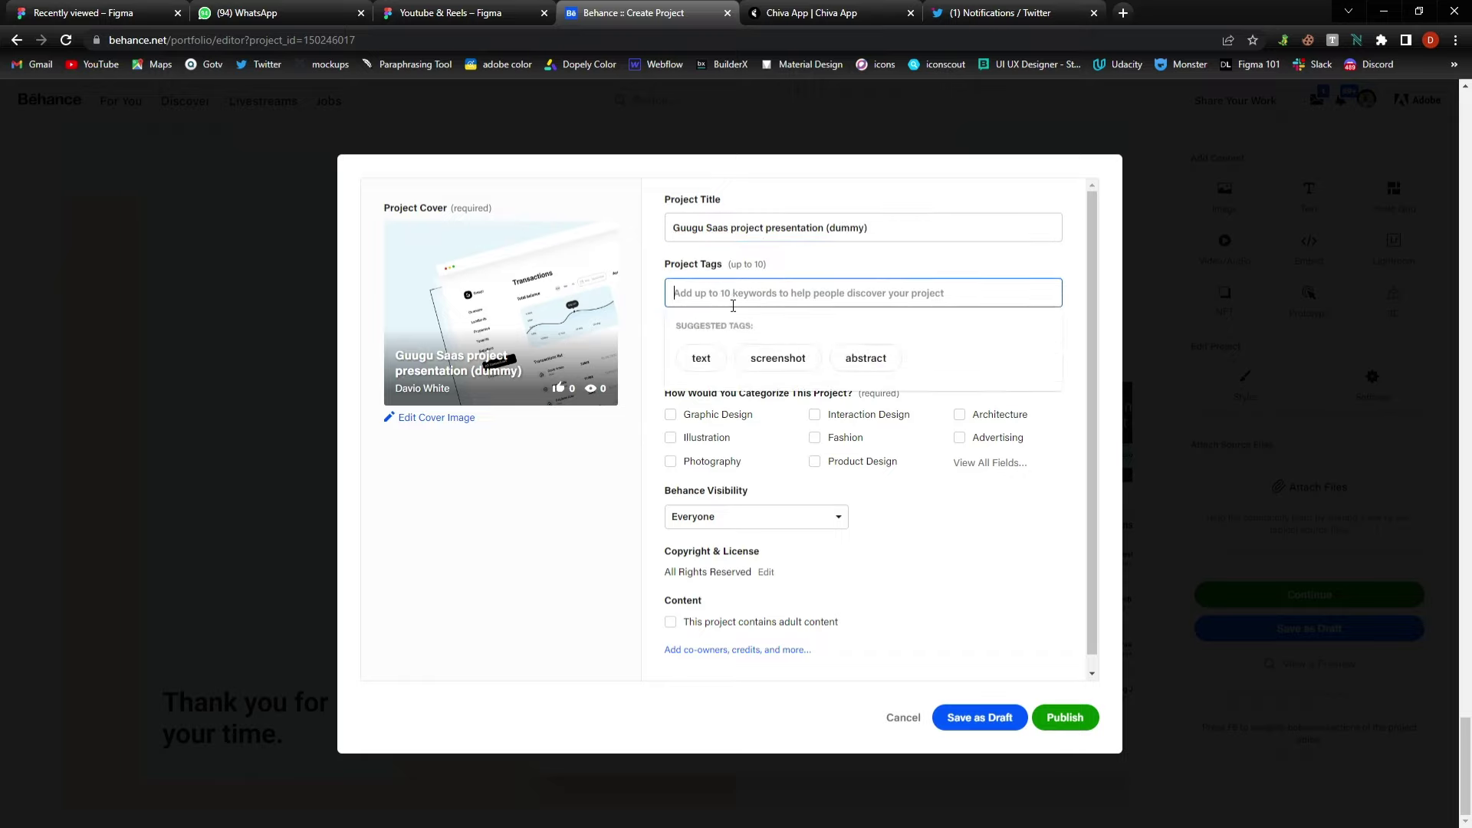
Add the tags uidesign, user interface, website, saas, figma and ux design.
type("Uide")
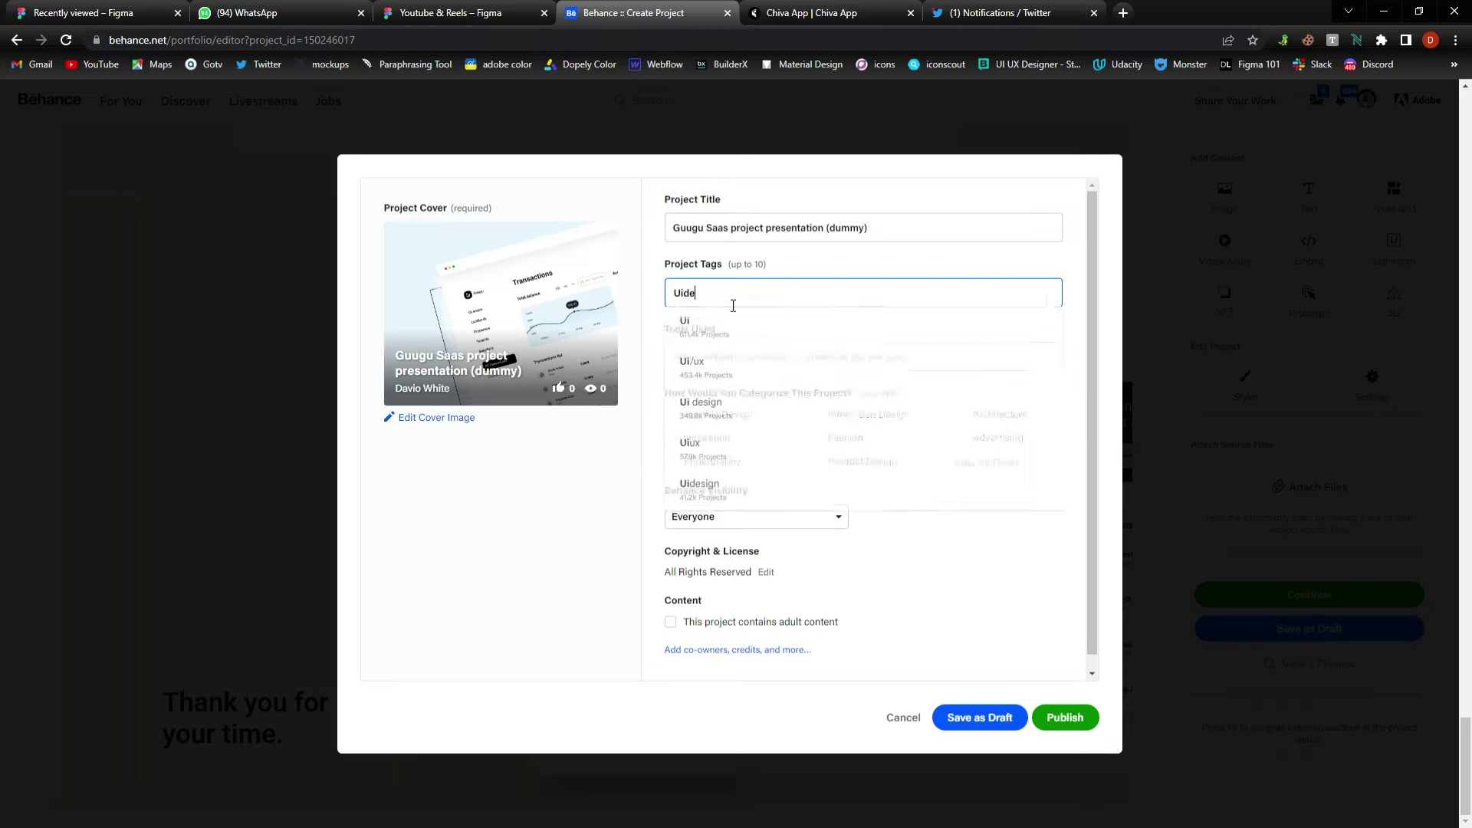
type("sign")
key("Return")
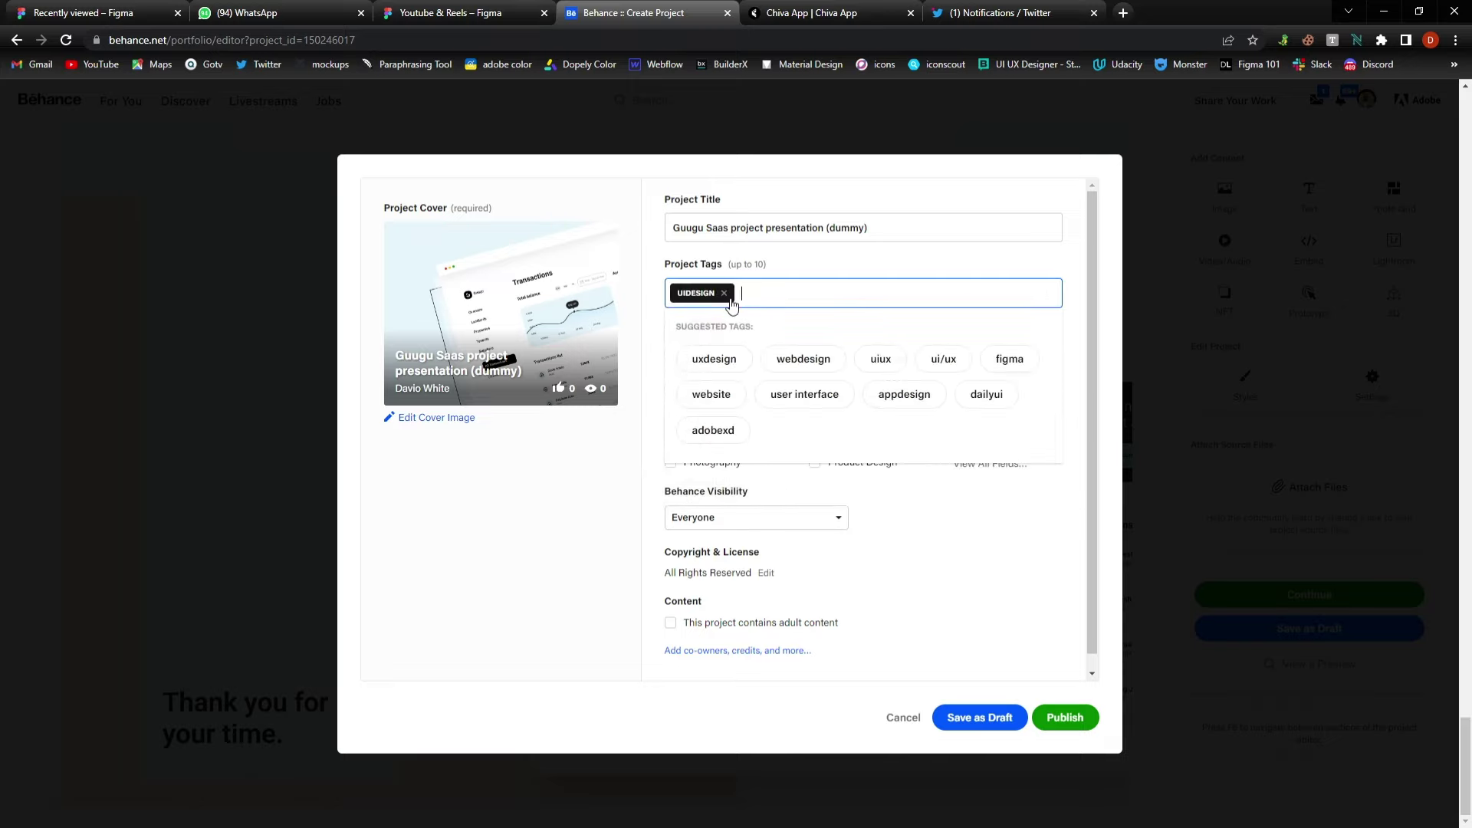
left_click(801, 396)
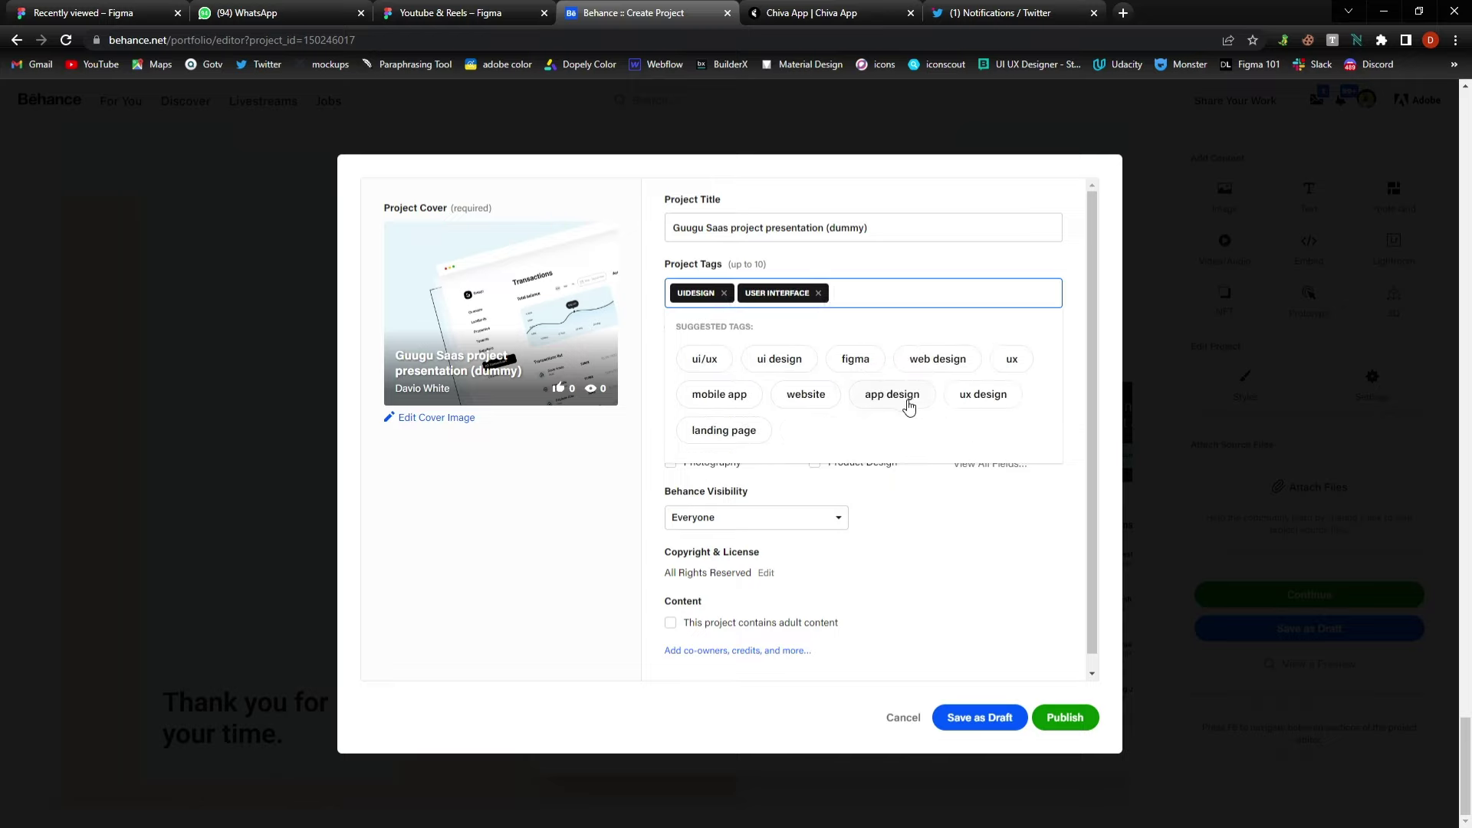
left_click(818, 402)
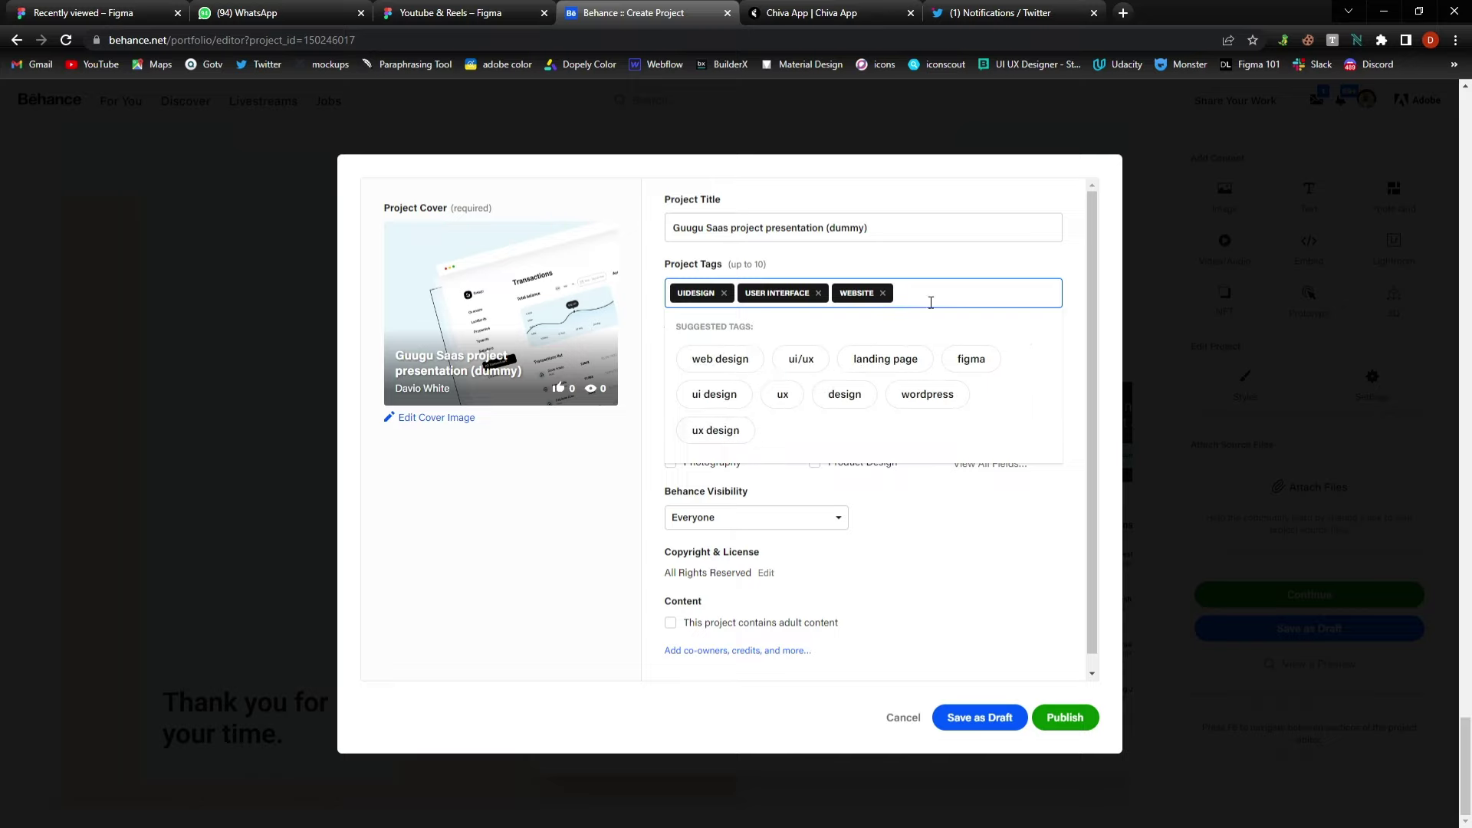
type("saas")
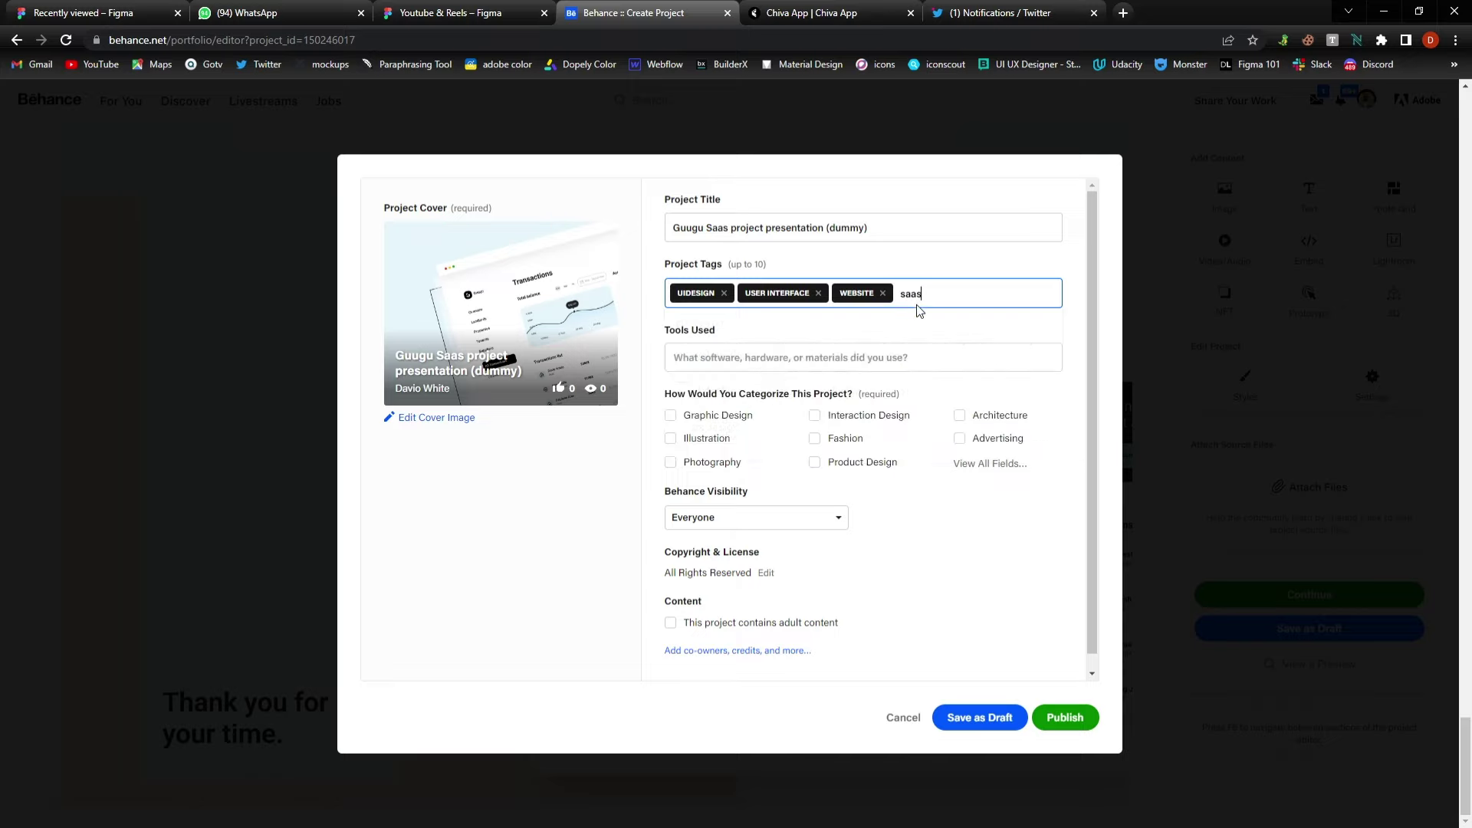
key("Return")
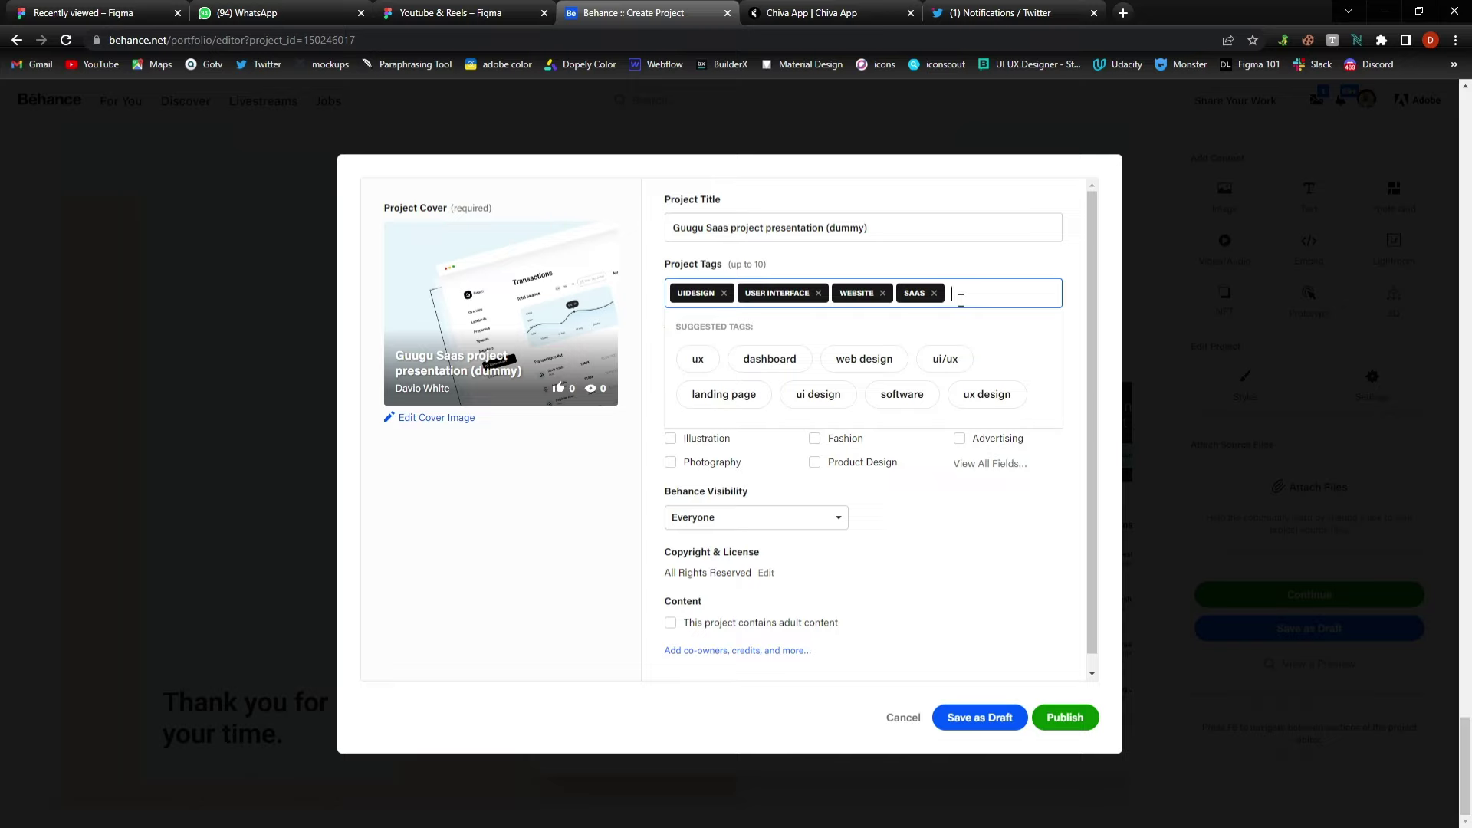
type("figma")
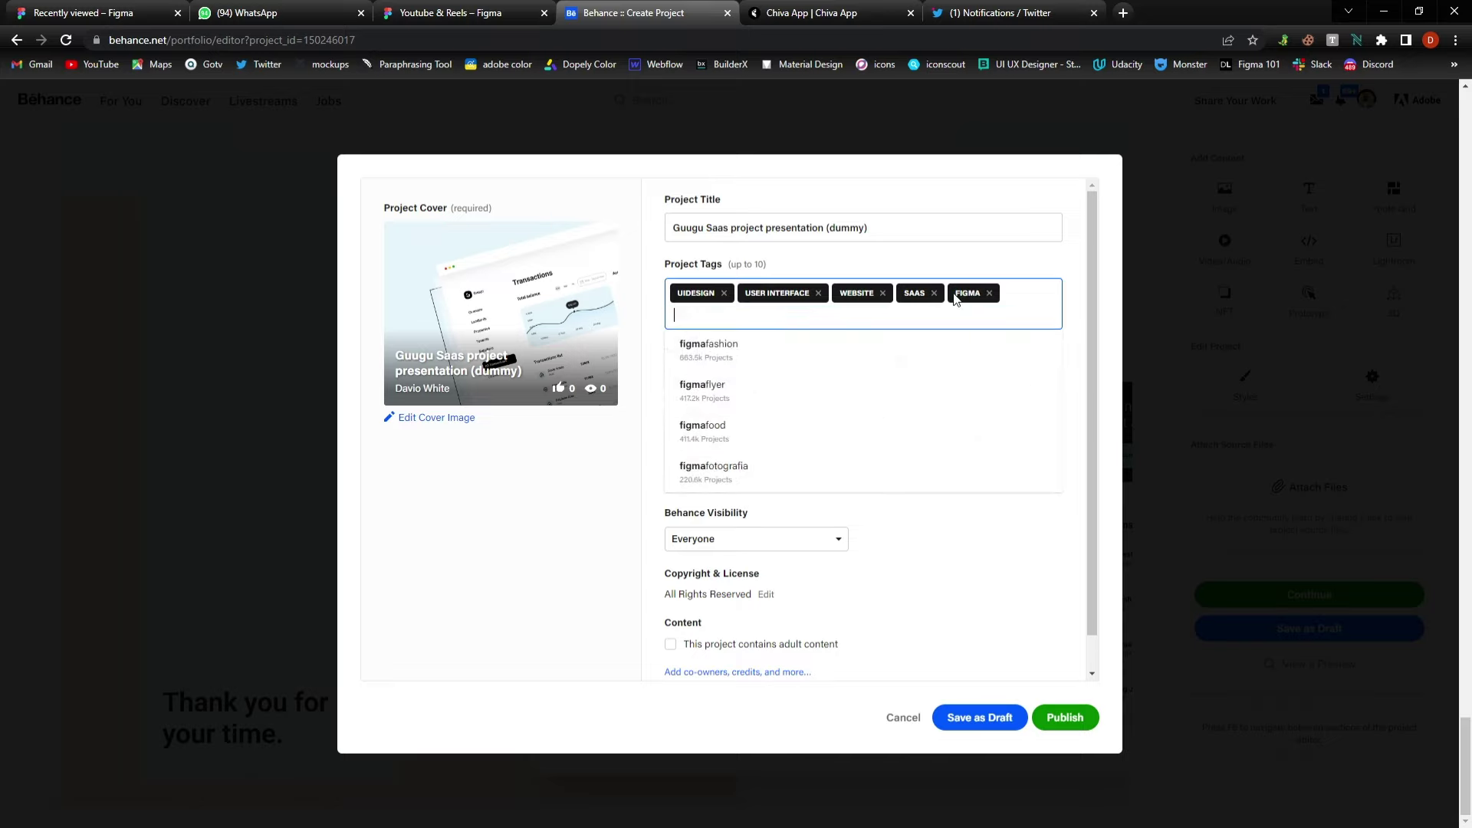
key("Return")
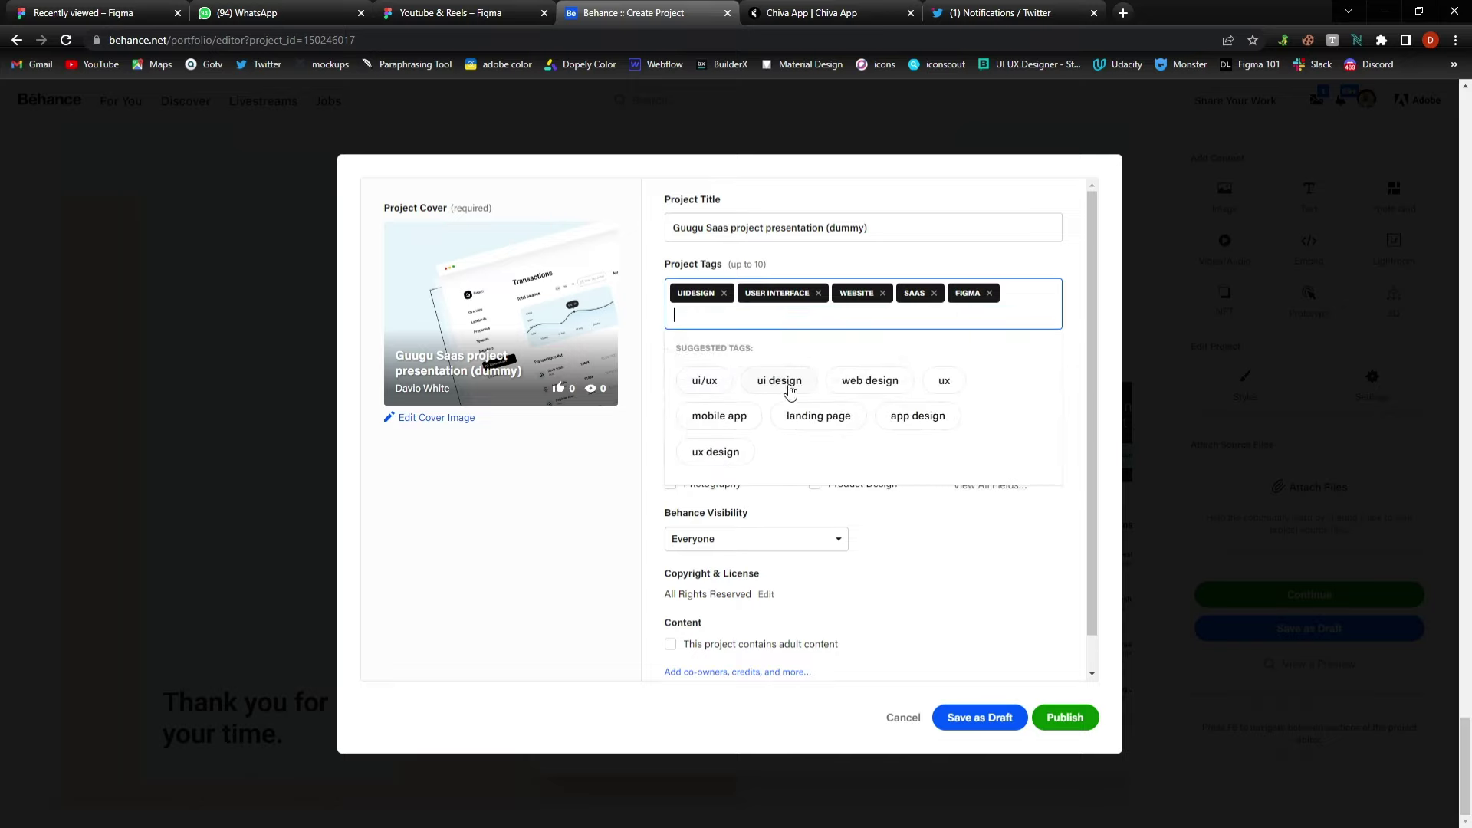
left_click(720, 452)
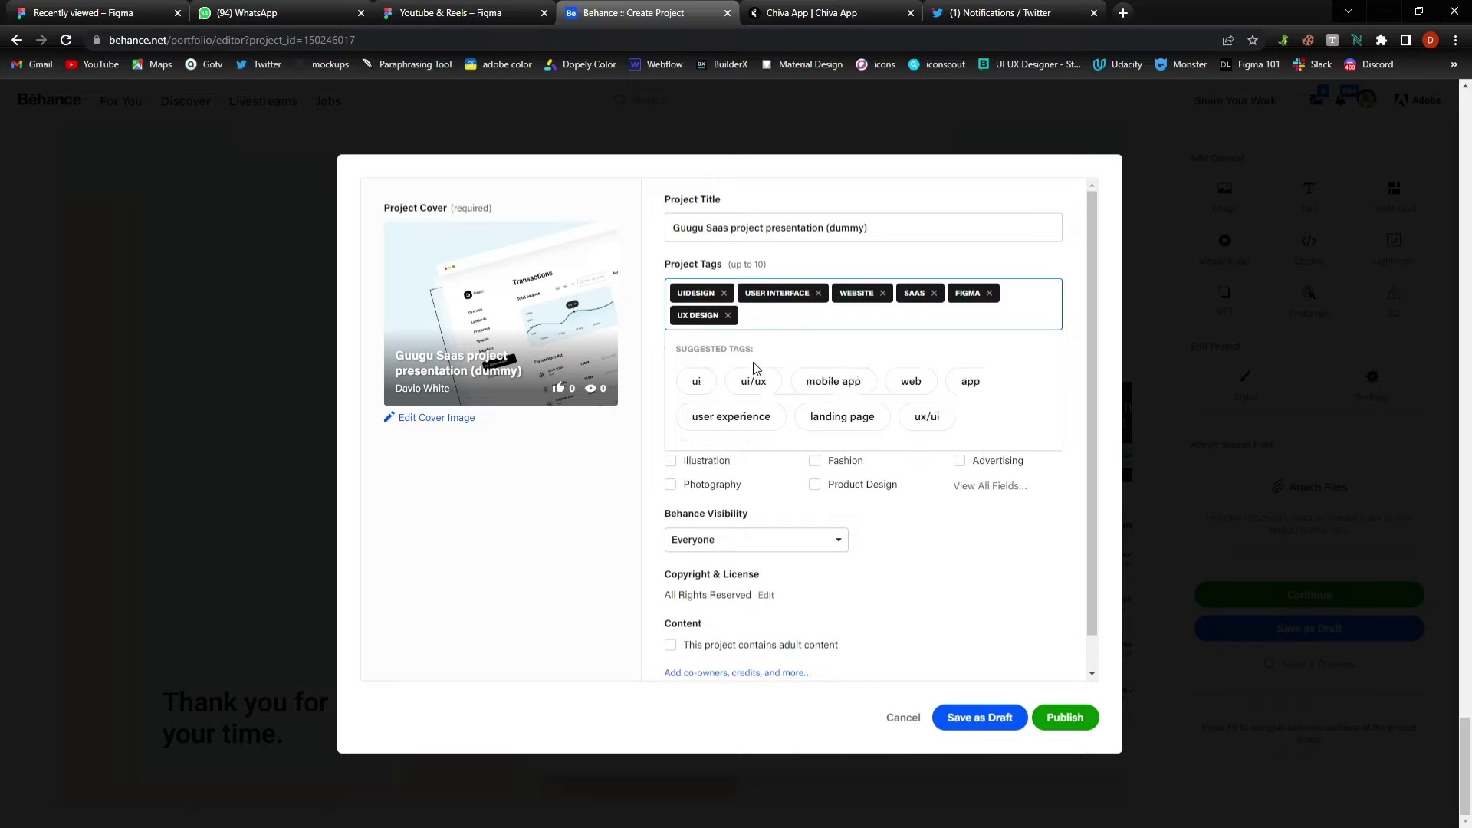
left_click(932, 537)
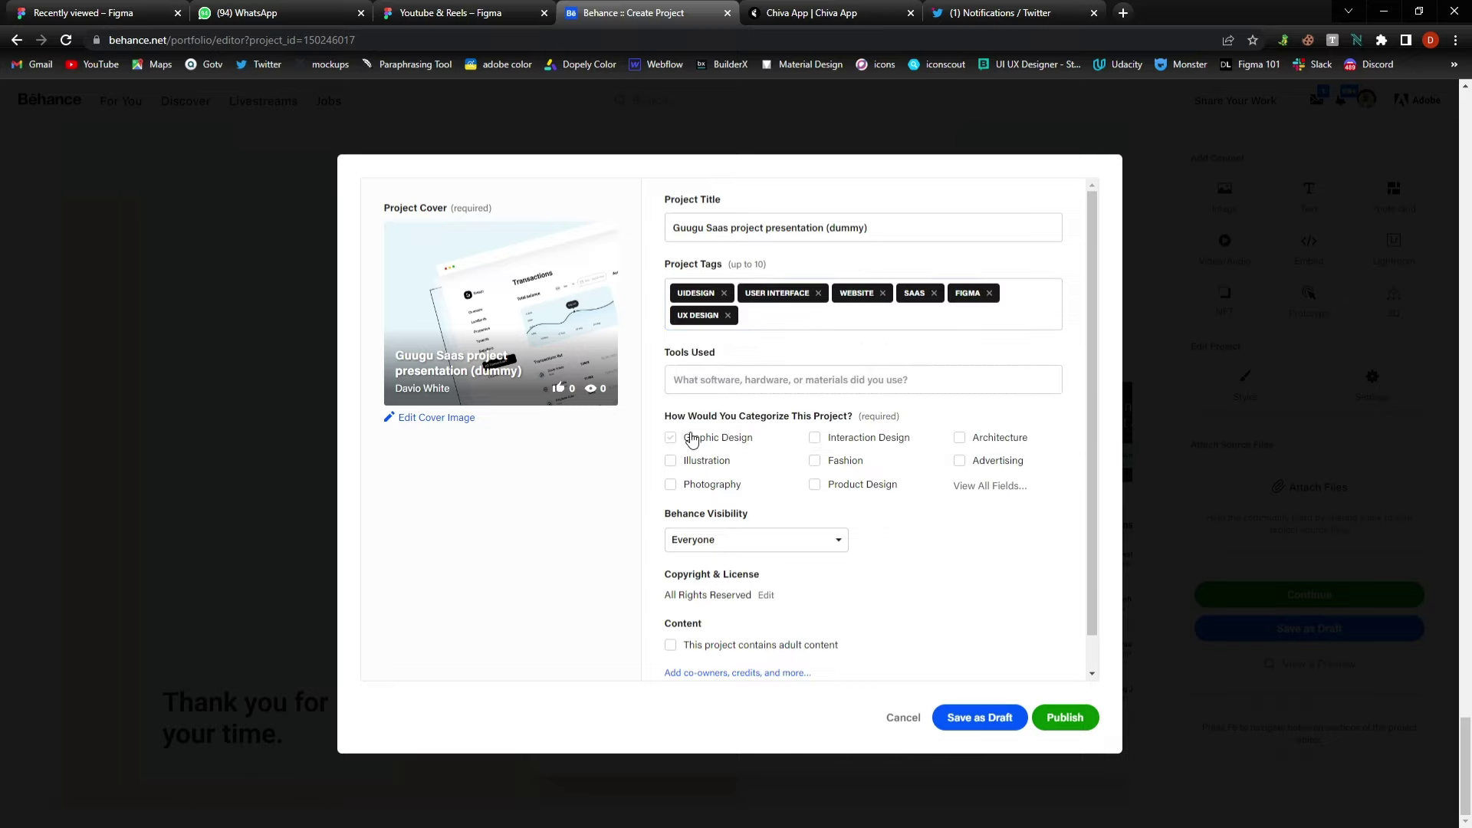
Mark the project as Product Design and list Figma under Tools Used.
left_click(815, 486)
scroll(753, 638, "down", 1)
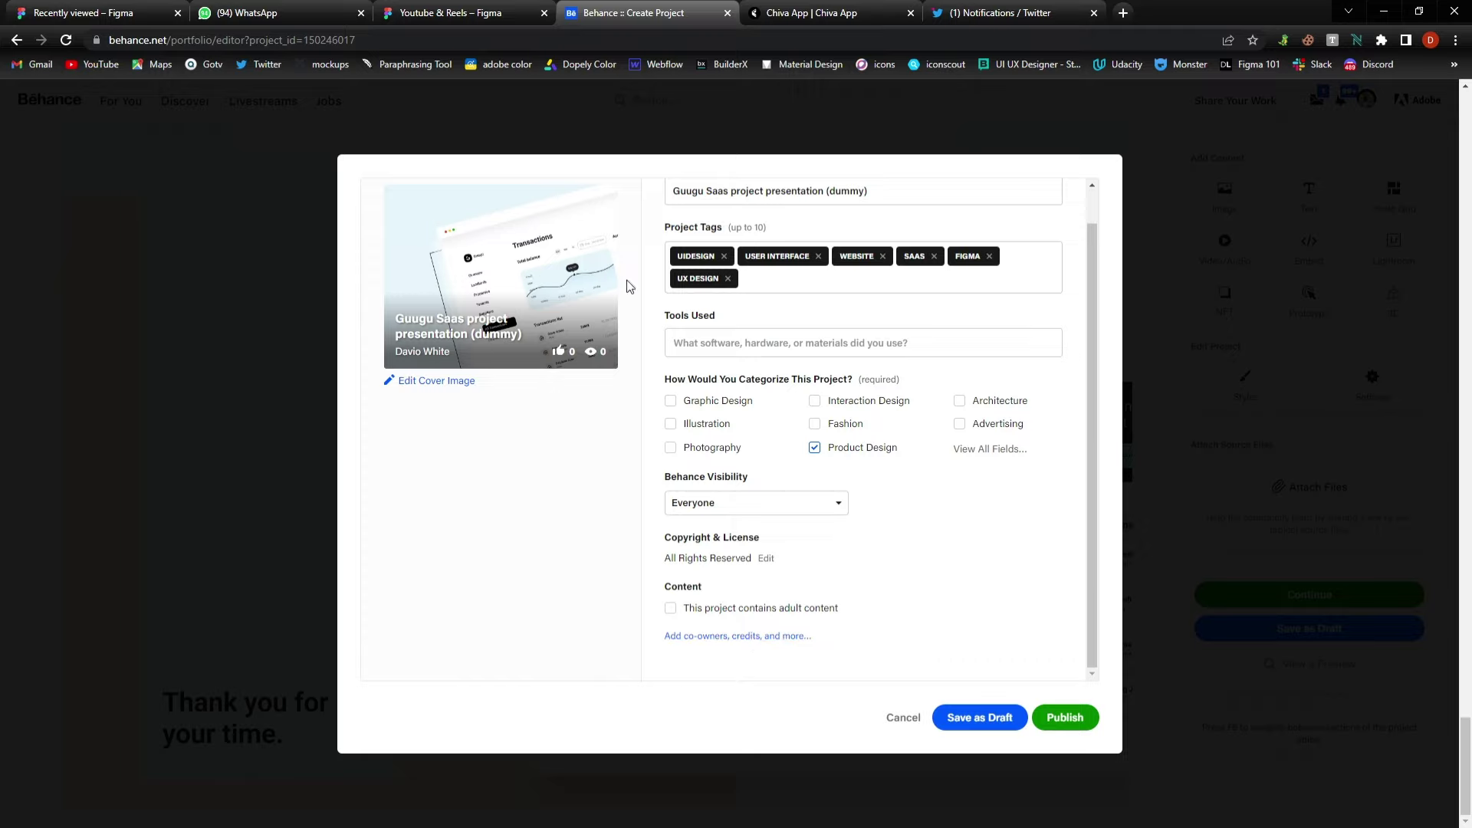
left_click(748, 349)
type("figm")
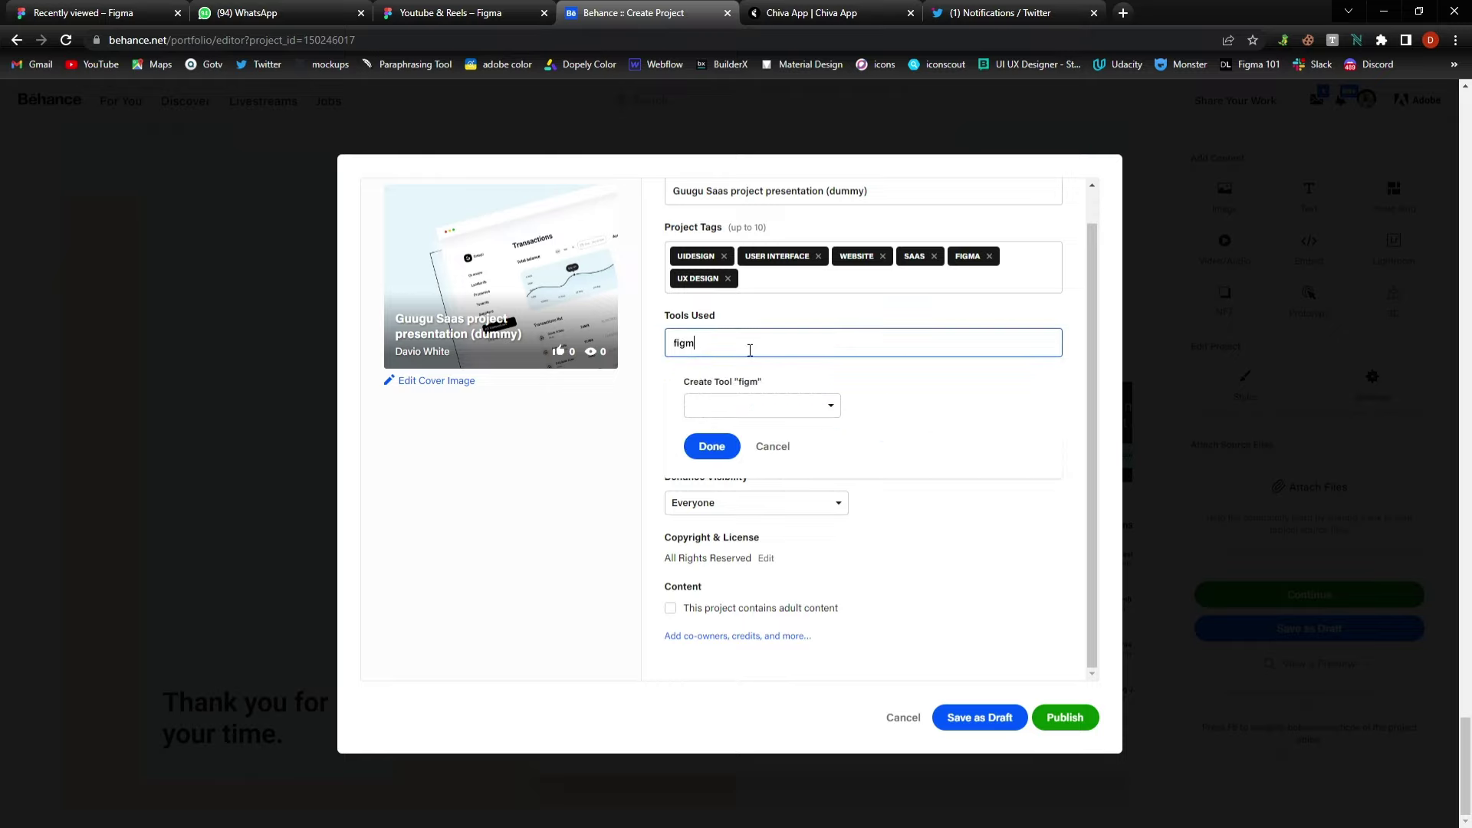
type("a")
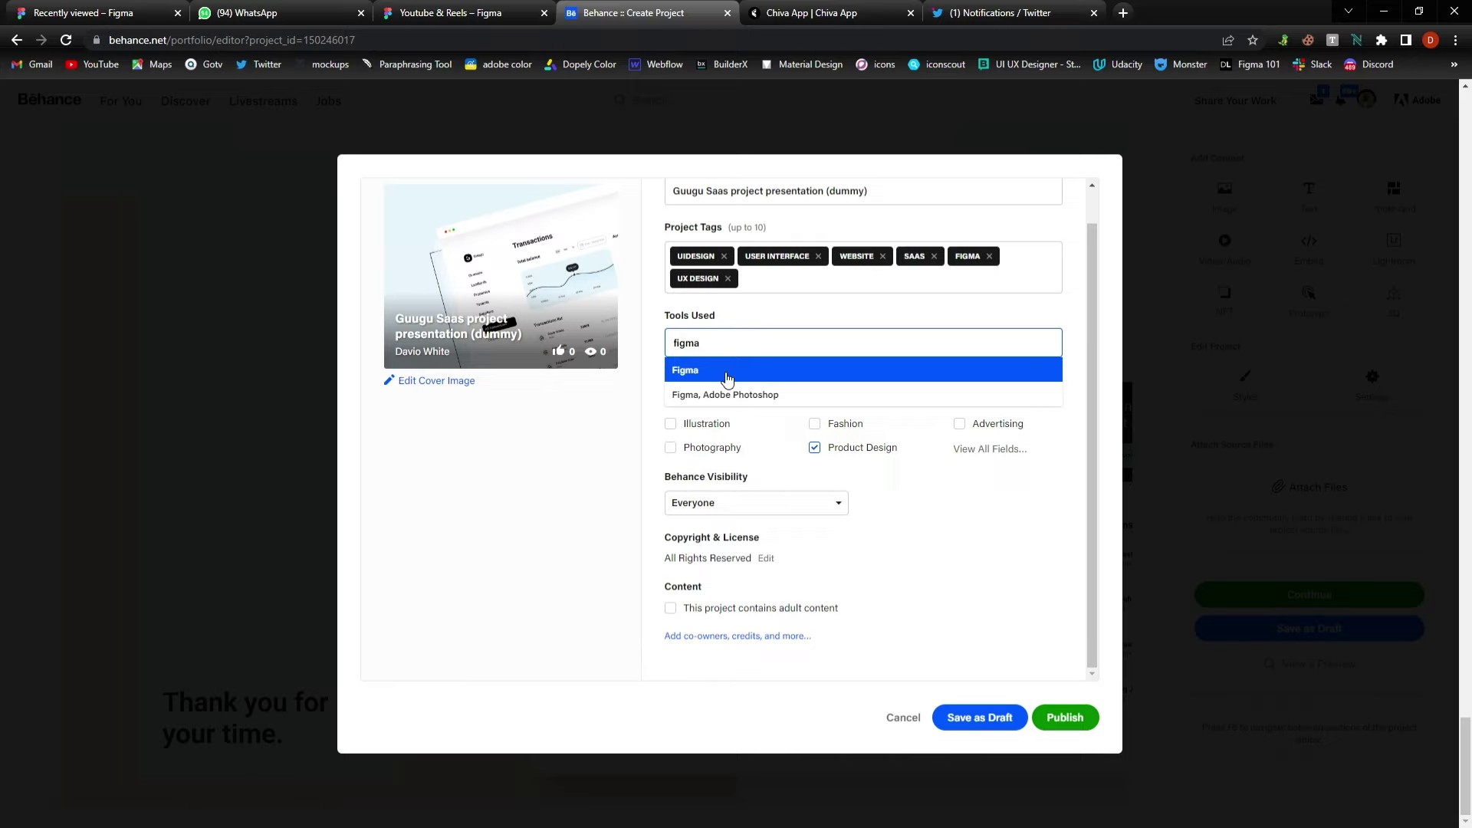
left_click(742, 366)
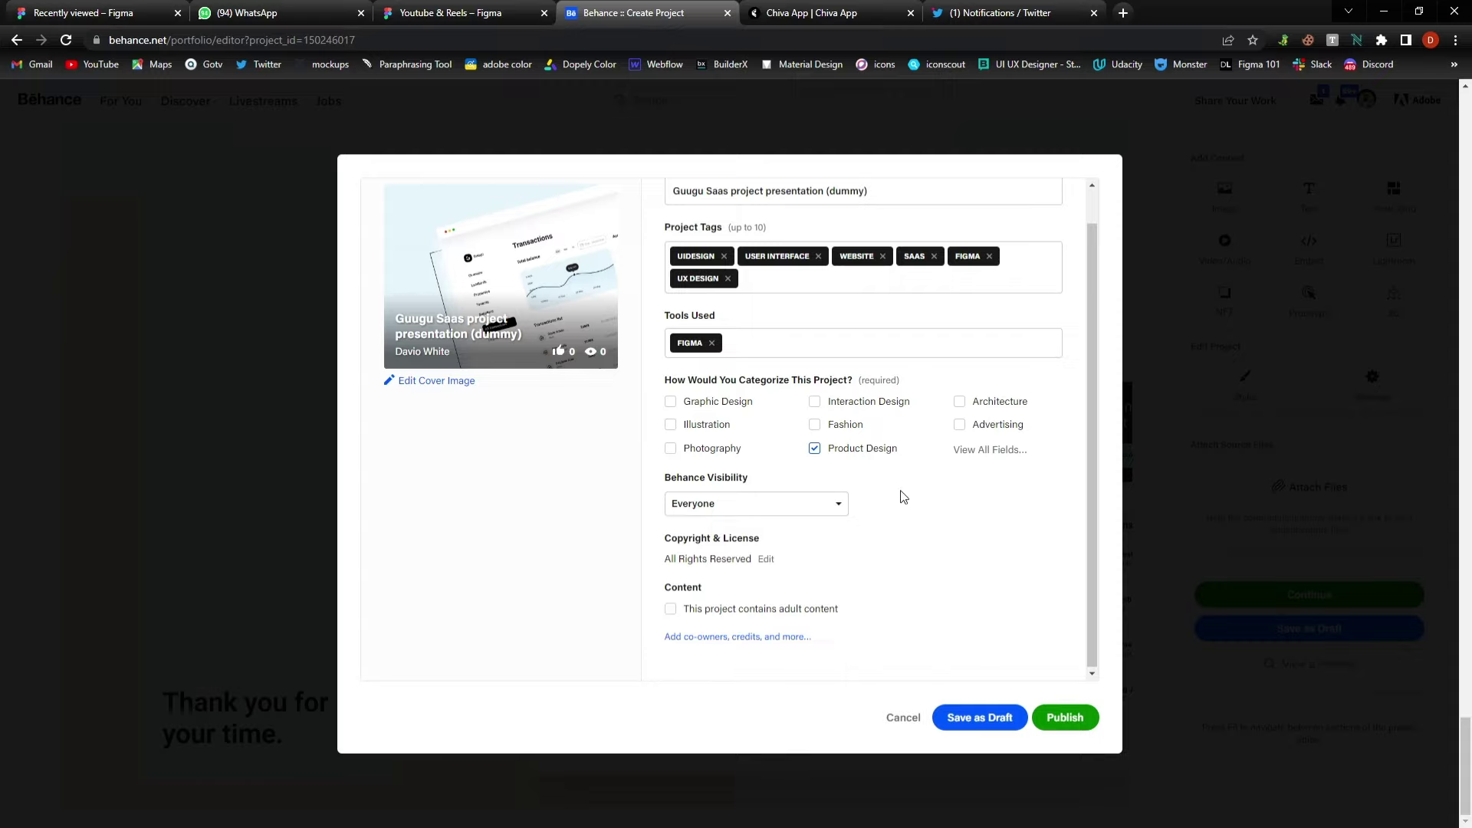
left_click(756, 637)
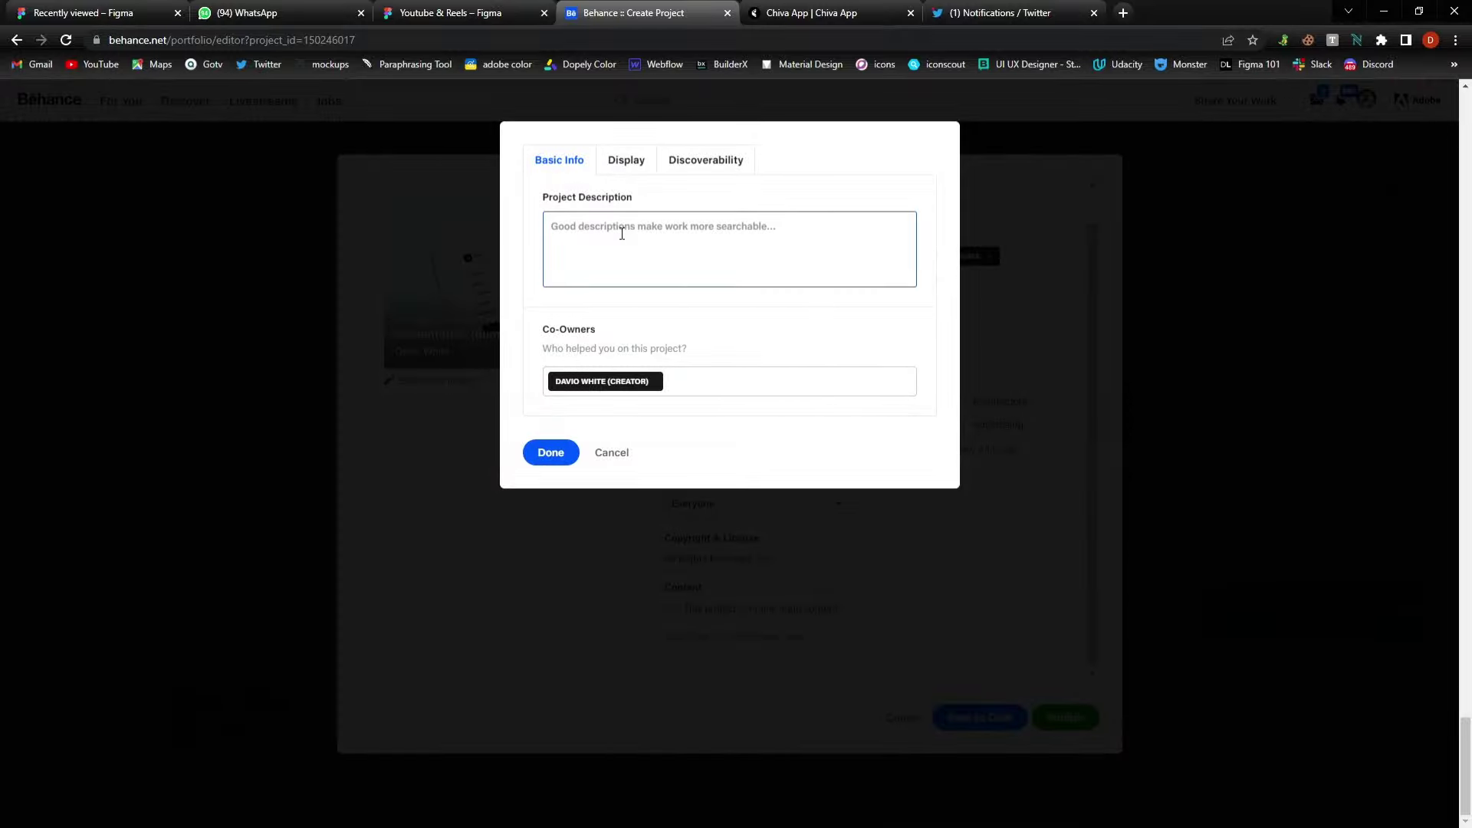
Enter the description 'A dummy presentation of a saas real estate dashboard.' and confirm with Done.
type("A dummy ")
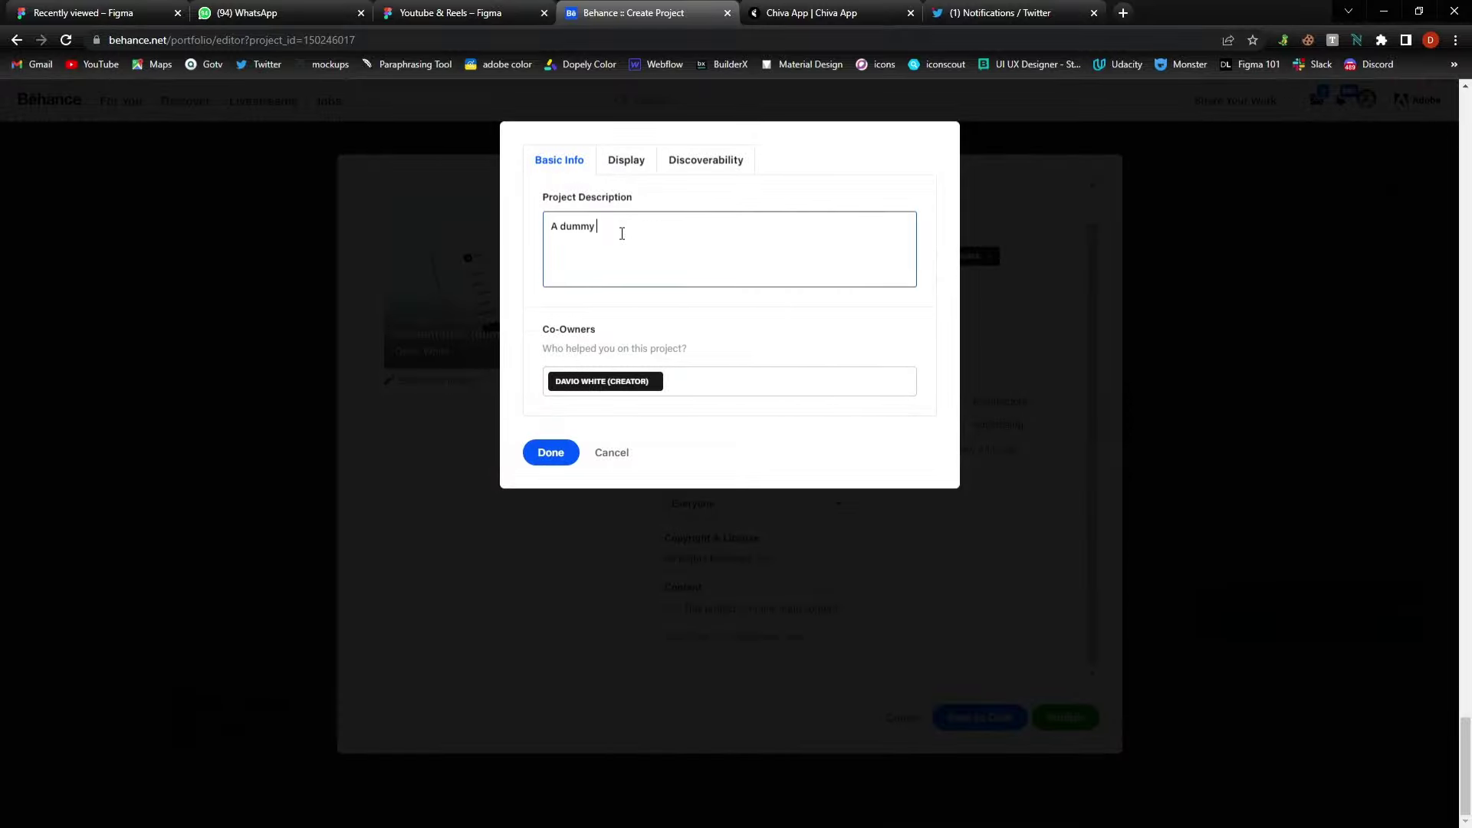
type("presenta")
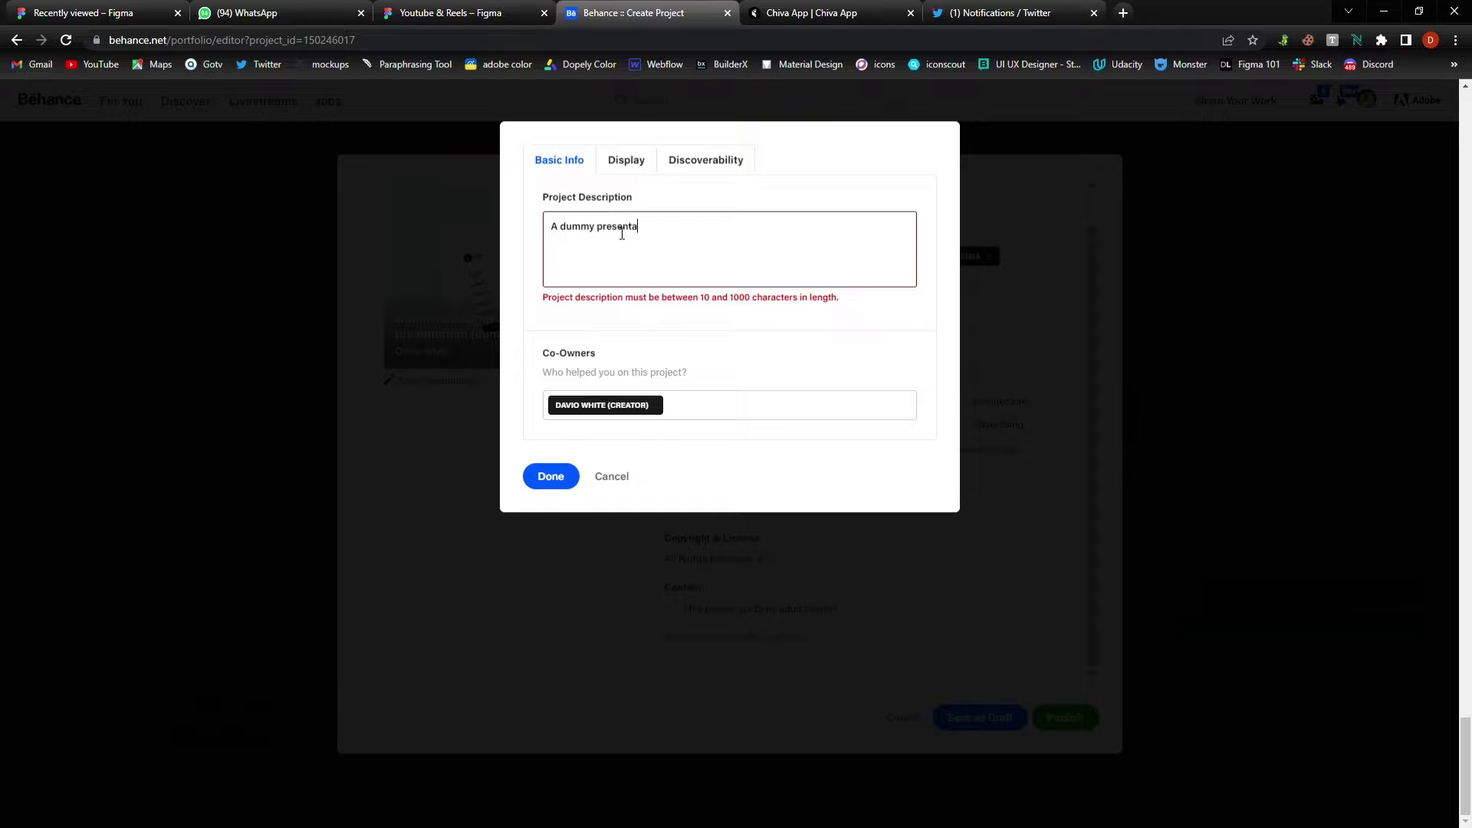
type("ti")
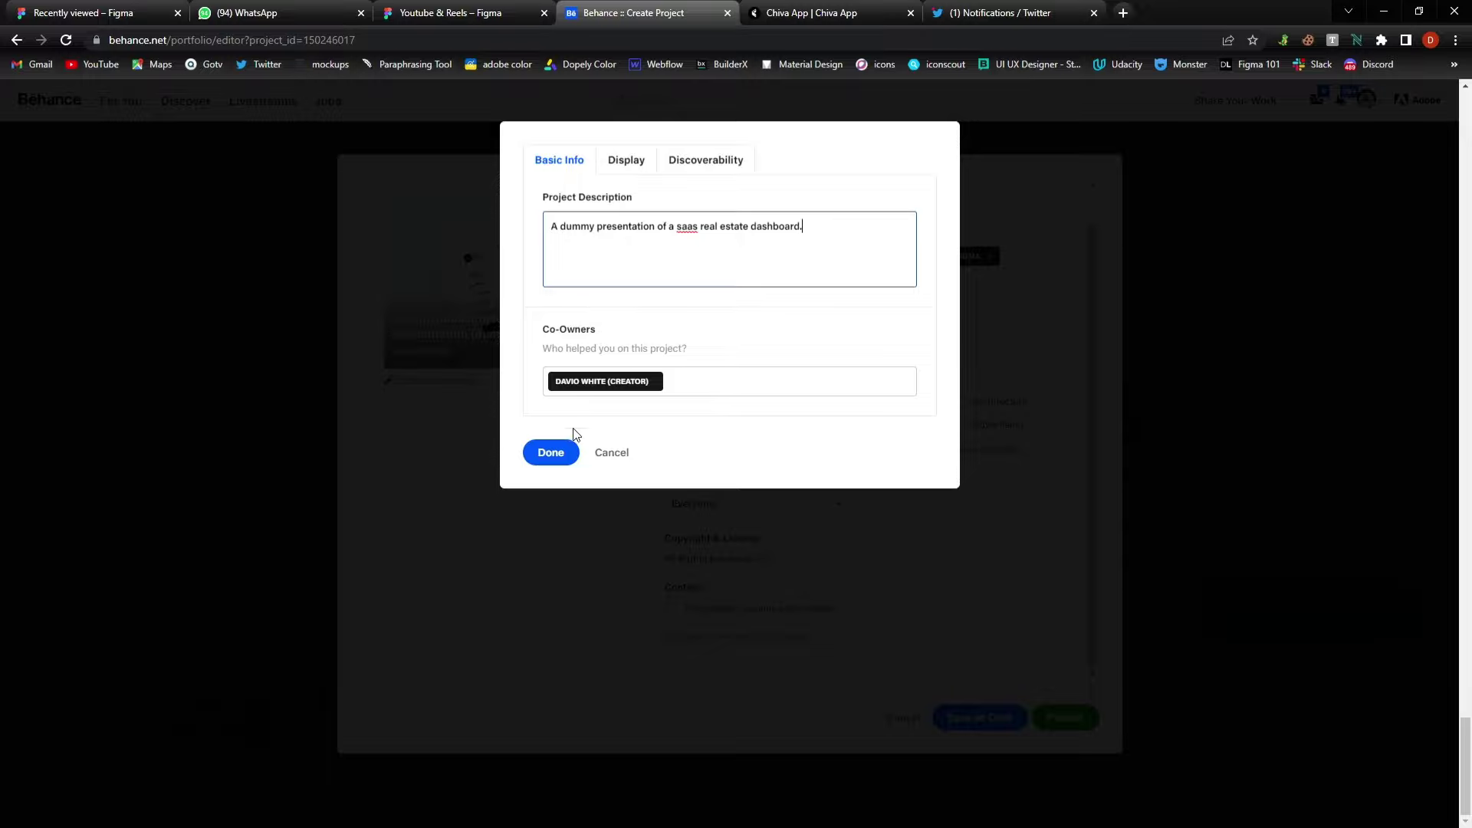
left_click(557, 458)
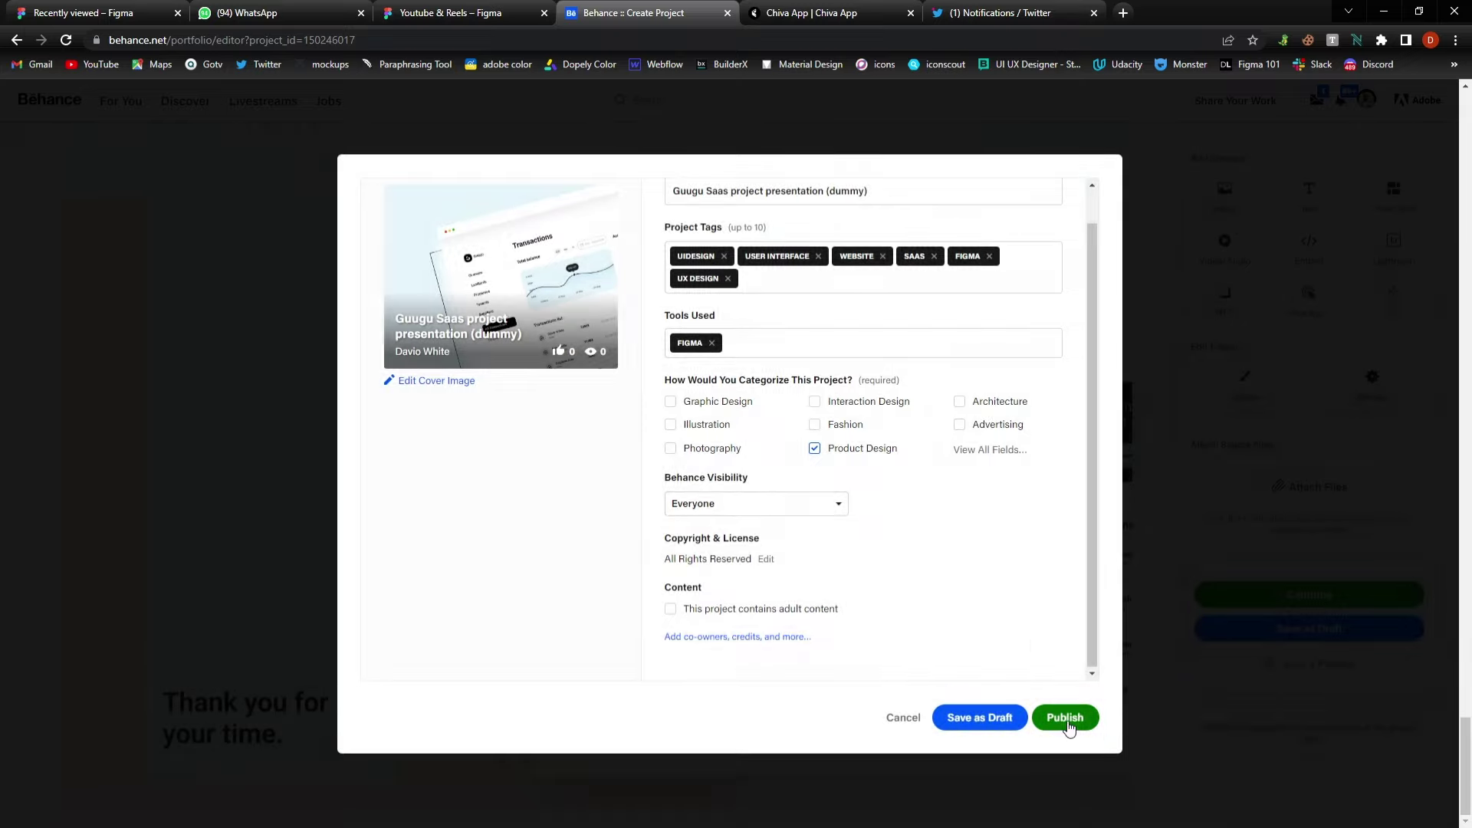
Publish the project, select its share link, and close the Promote Your Work dialog.
left_click(1066, 718)
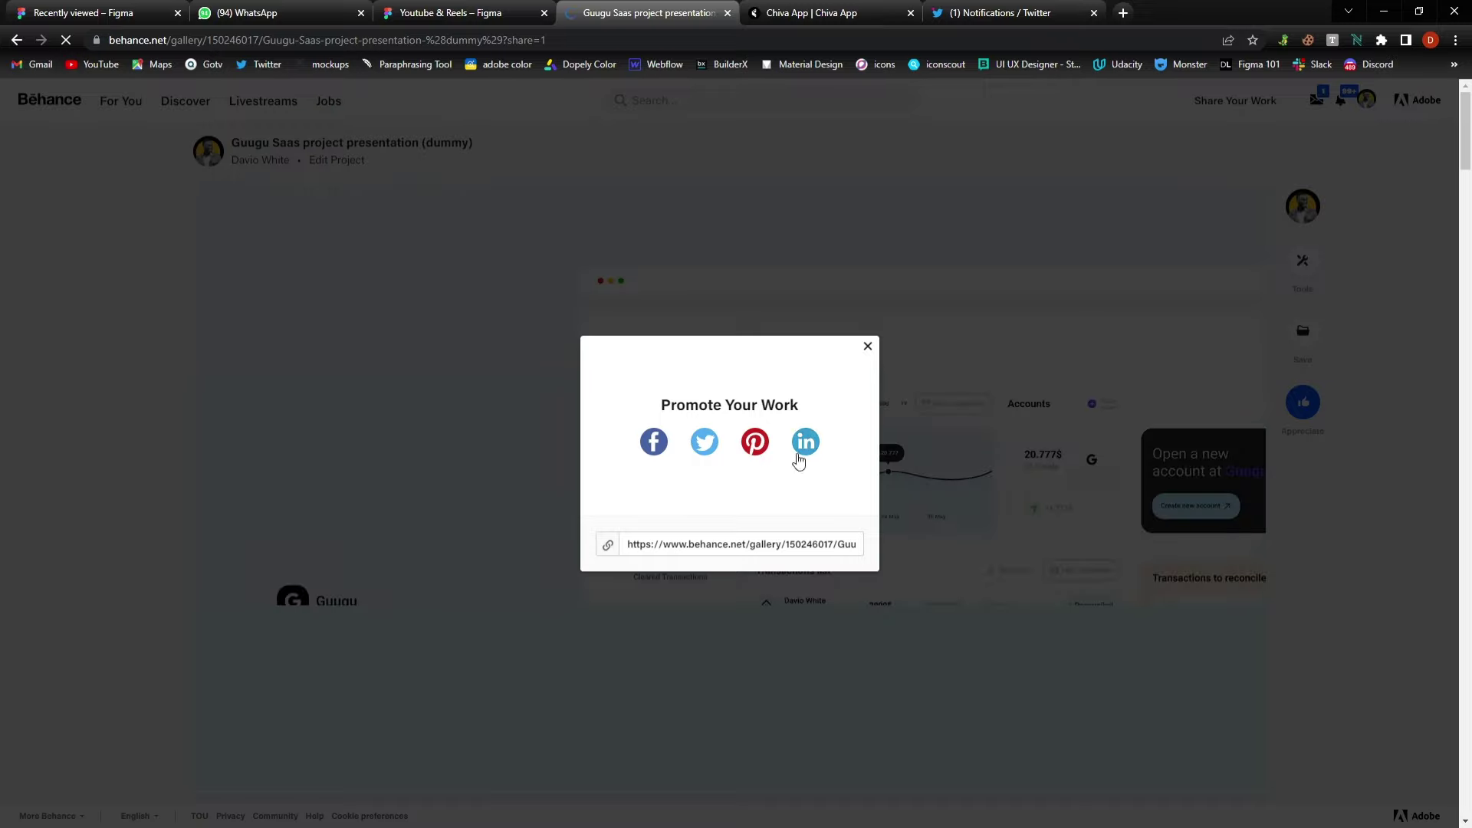
left_click(655, 547)
left_click(655, 547)
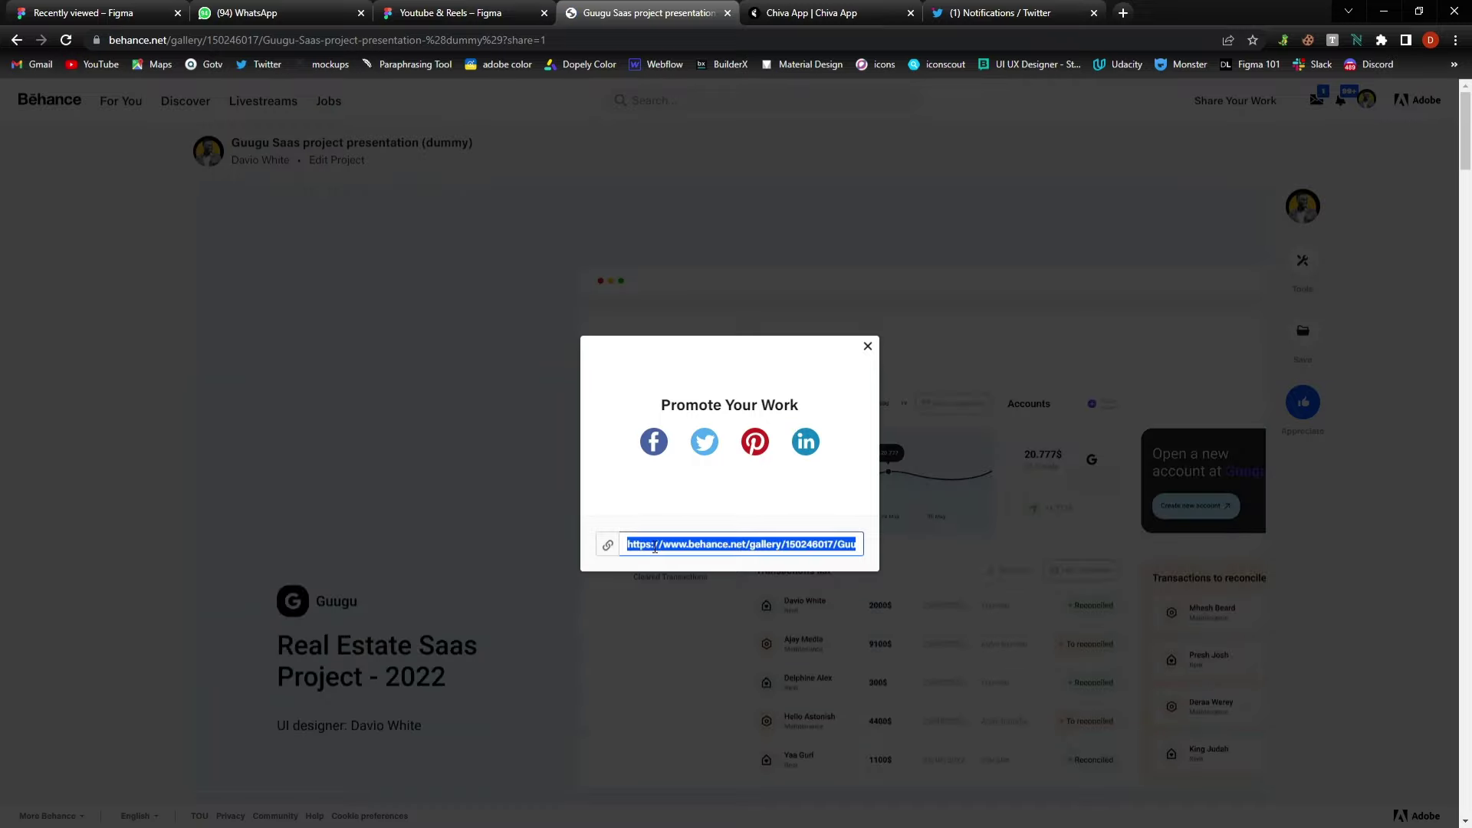
left_click(868, 347)
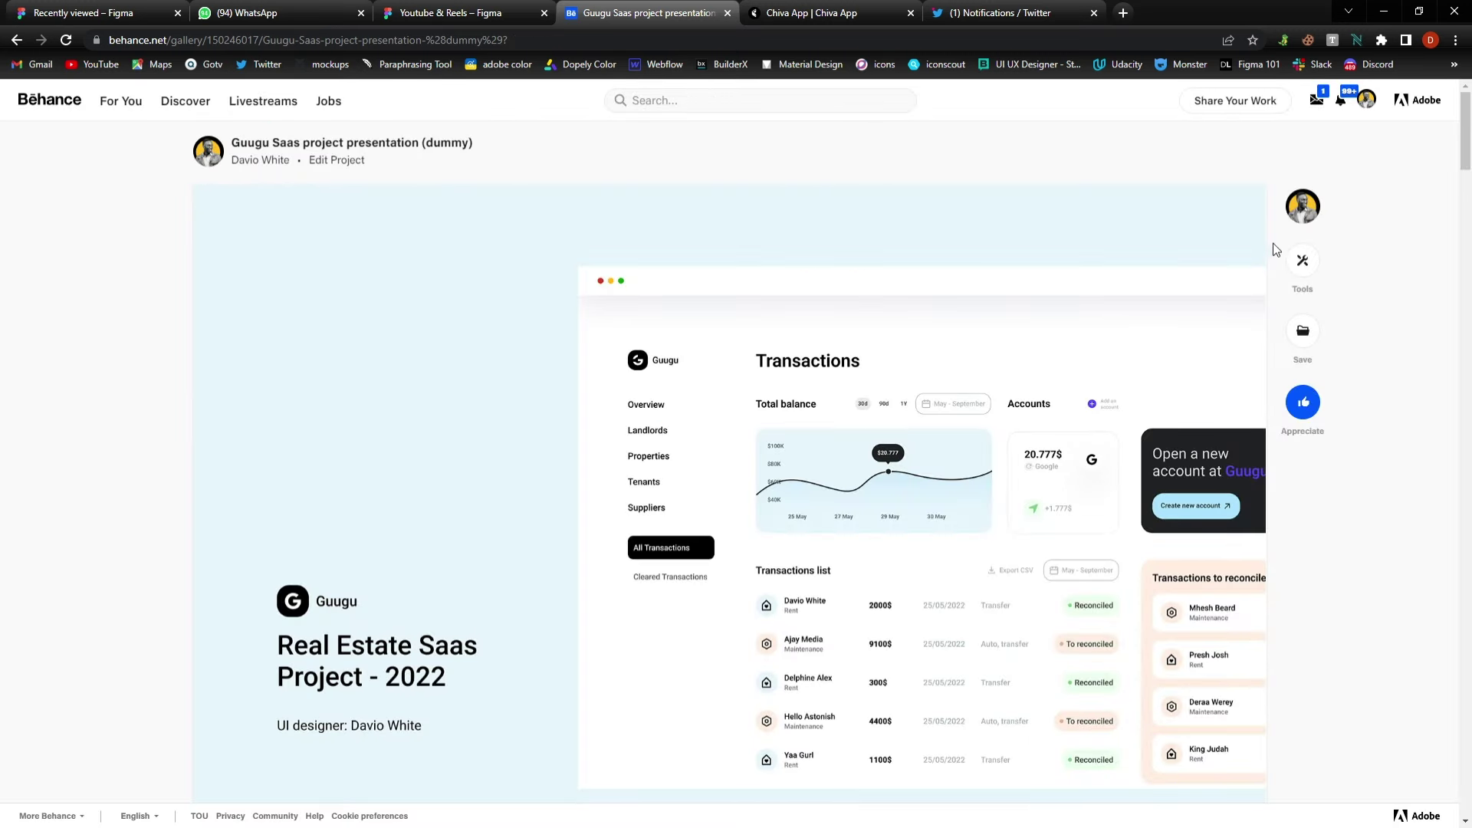
Appreciate the published project, then scroll down to the footer and back to the top.
left_click(1318, 411)
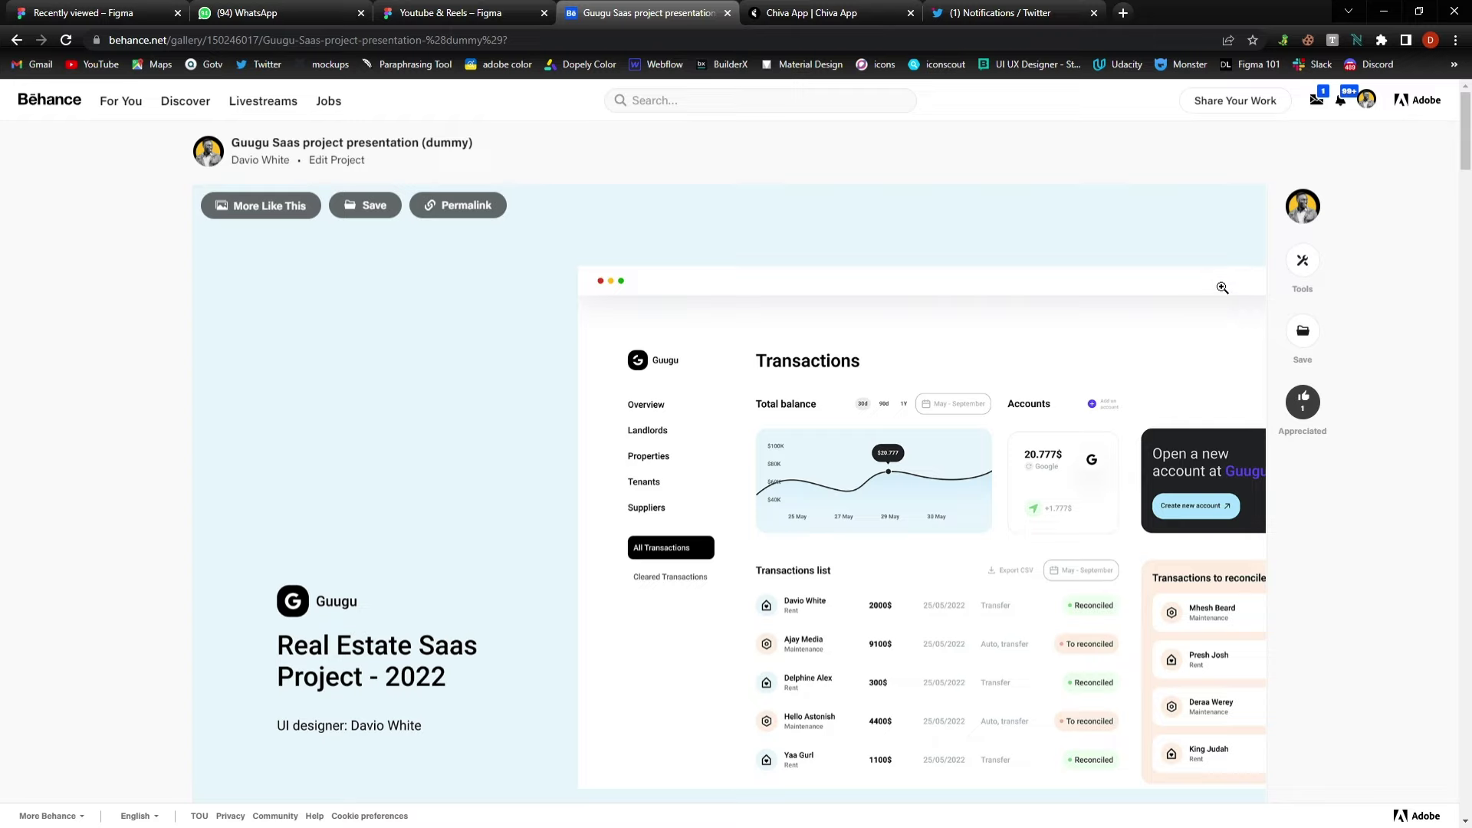
scroll(1272, 292, "down", 10)
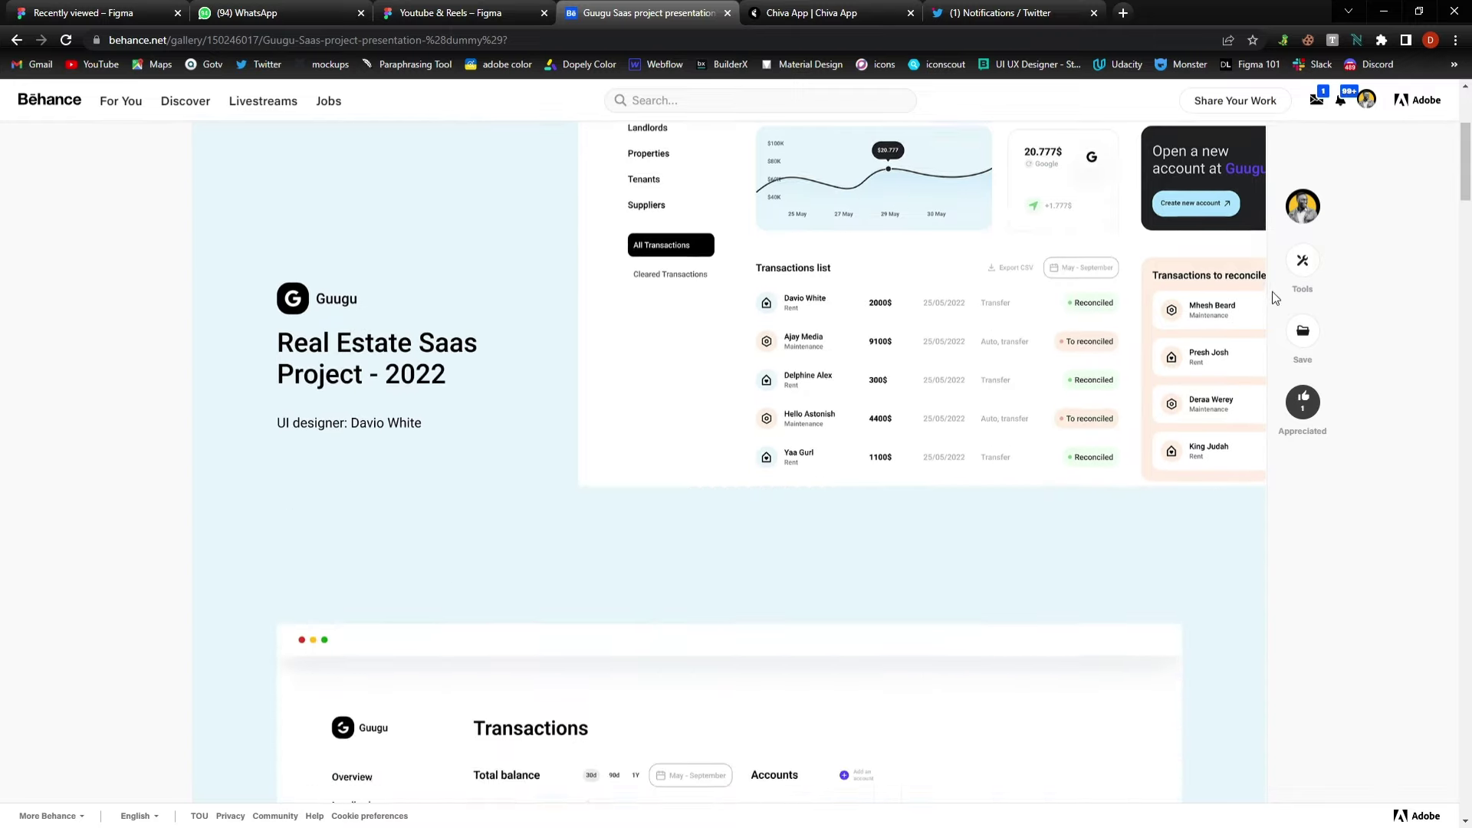
scroll(1270, 295, "down", 10)
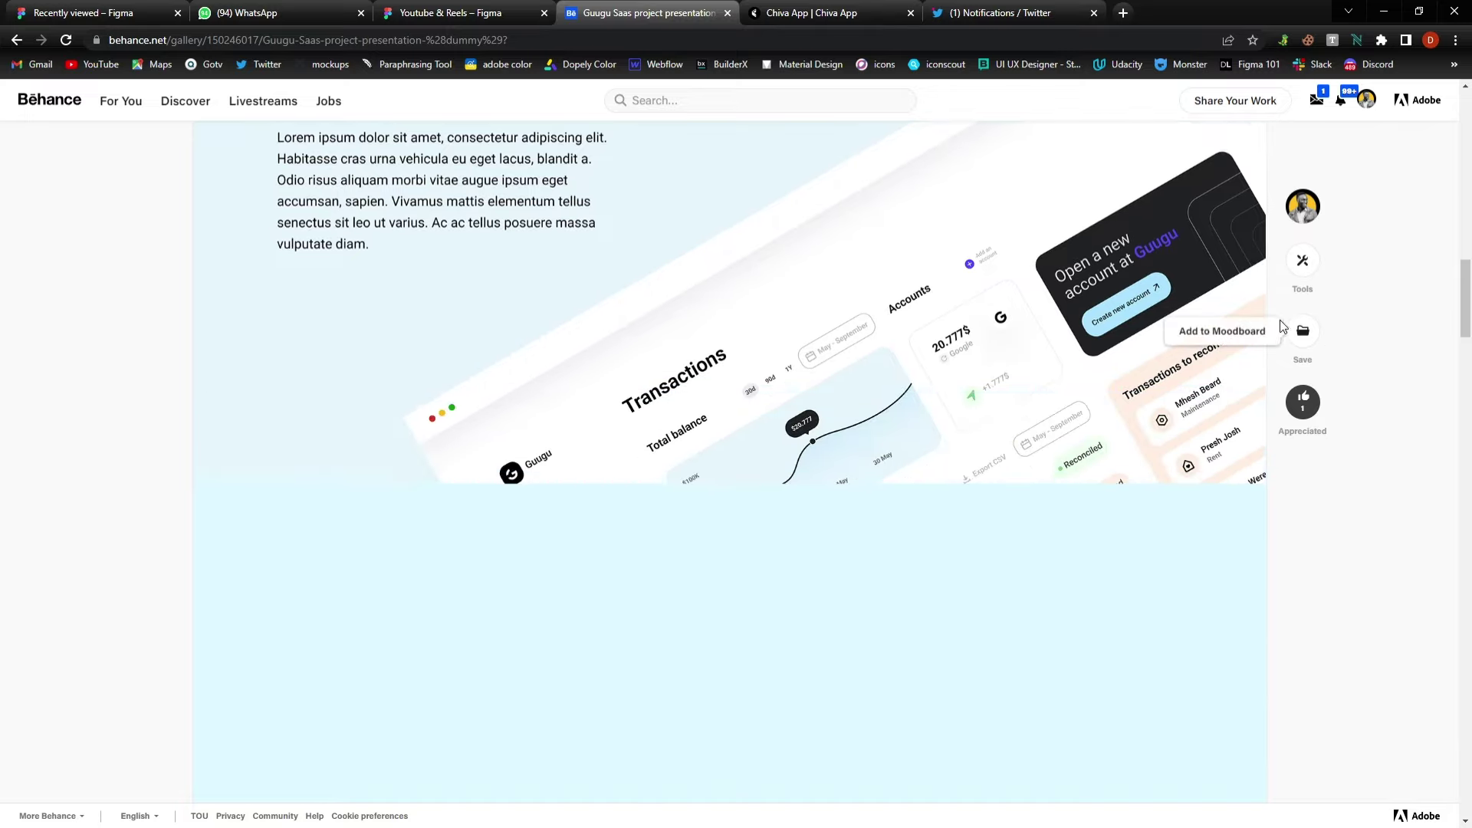
scroll(1282, 374, "down", 2)
scroll(1282, 379, "down", 4)
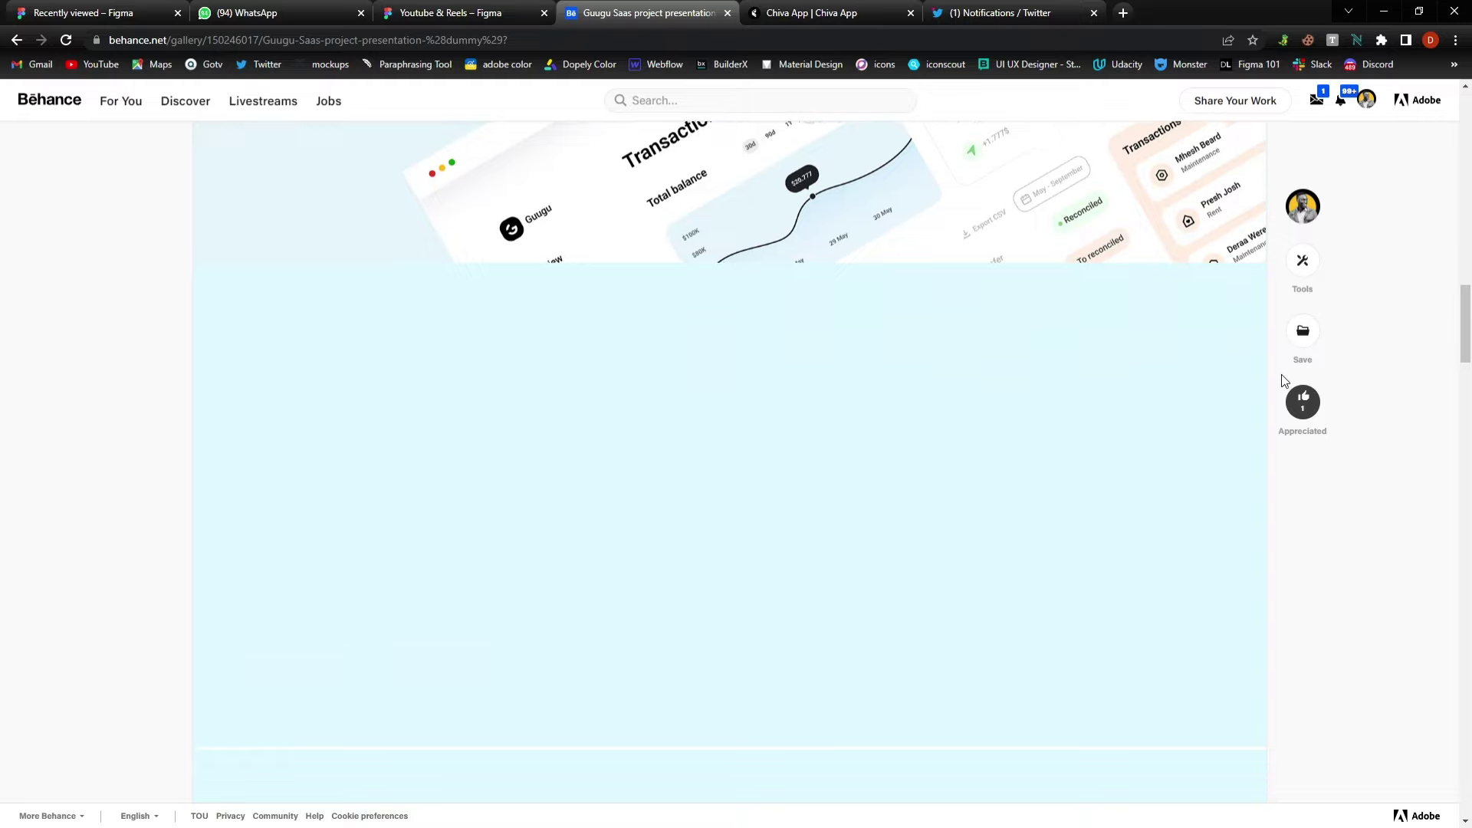
scroll(1286, 381, "down", 10)
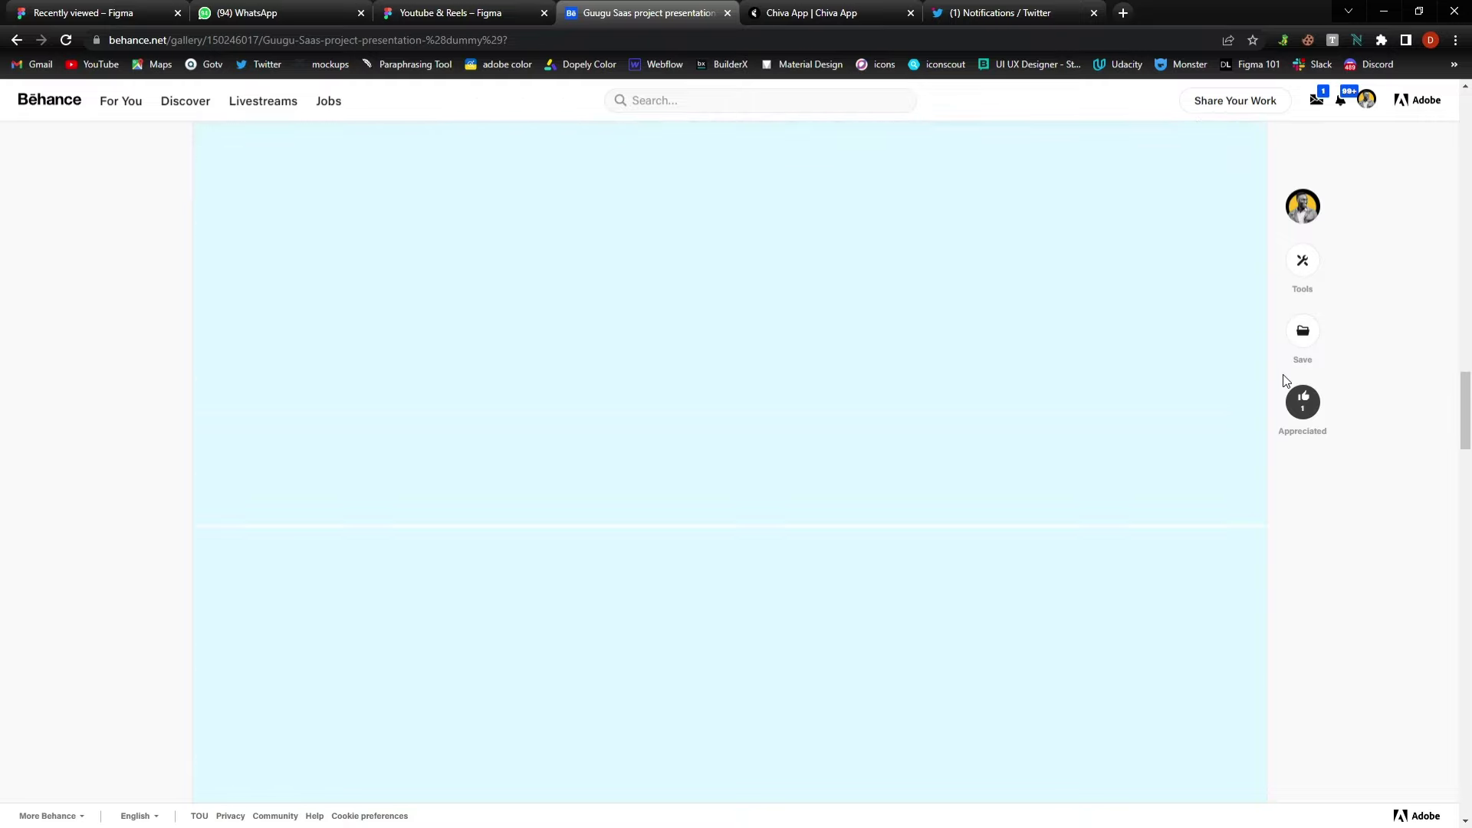
scroll(1287, 383, "down", 10)
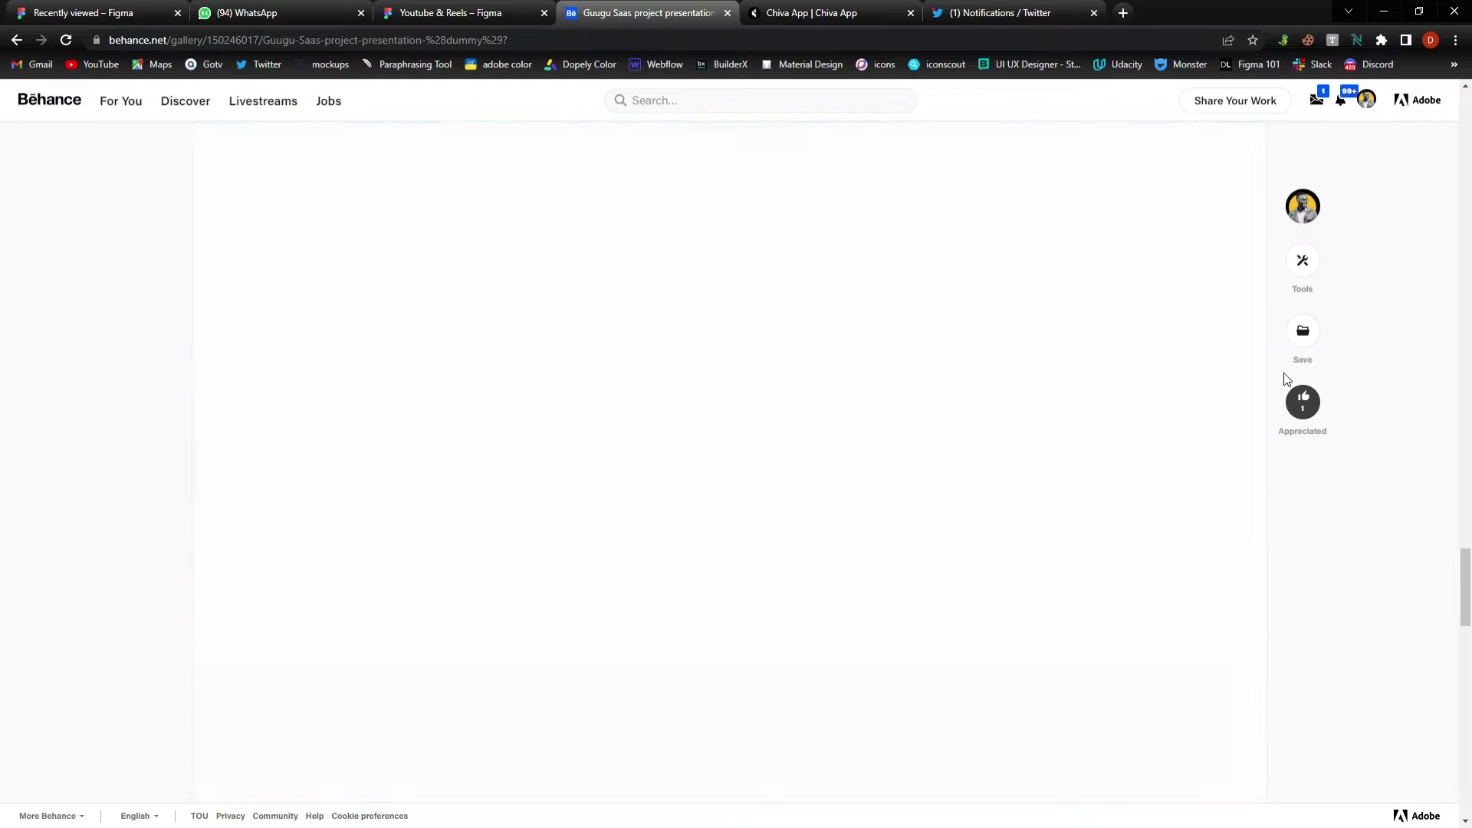
scroll(1303, 460, "down", 3)
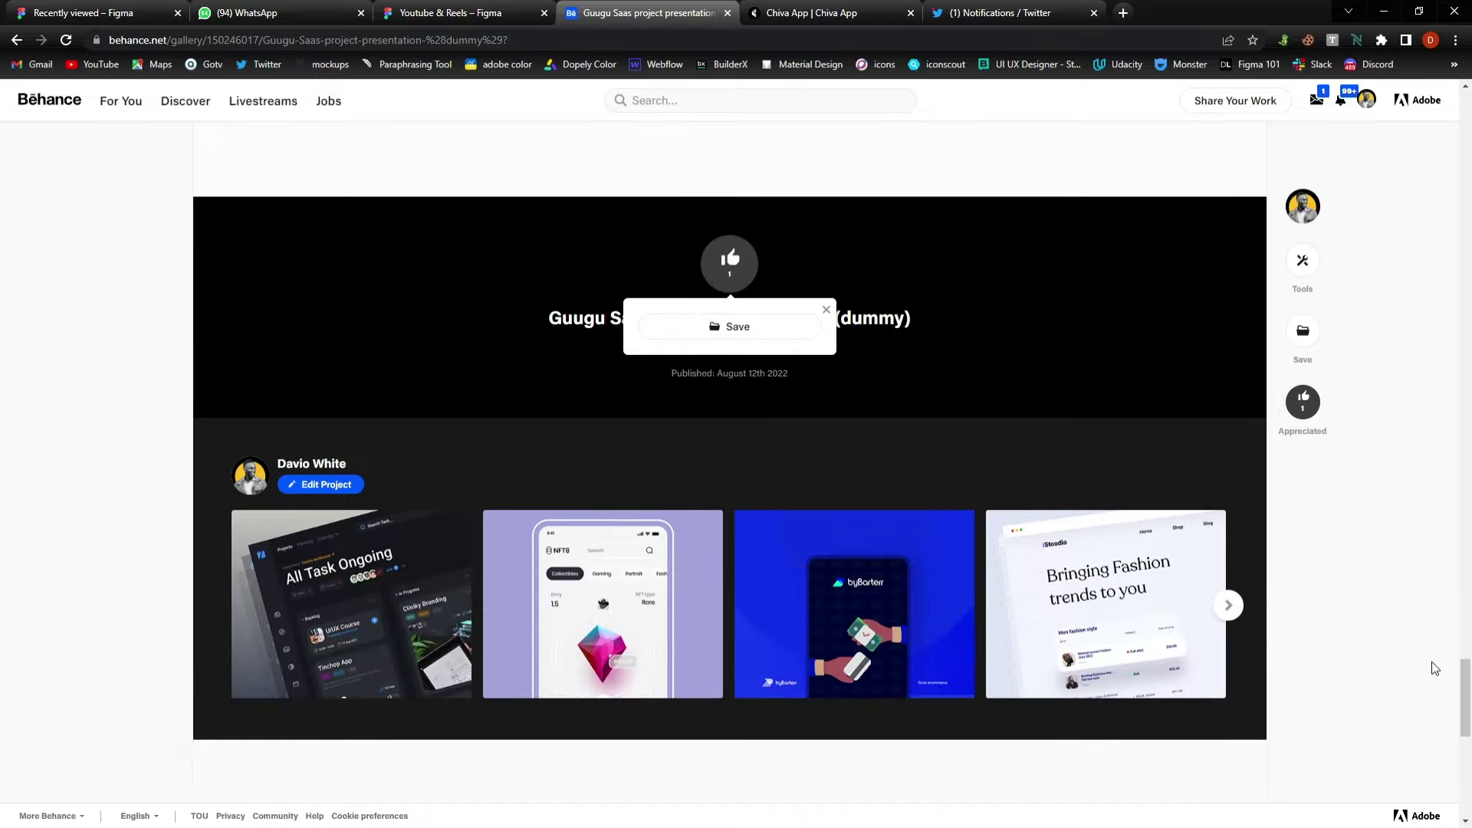
left_click_drag(1465, 681, 1469, 111)
Page through all project images full-screen to the thank-you slide, then back to the Transactions image.
left_click(1226, 345)
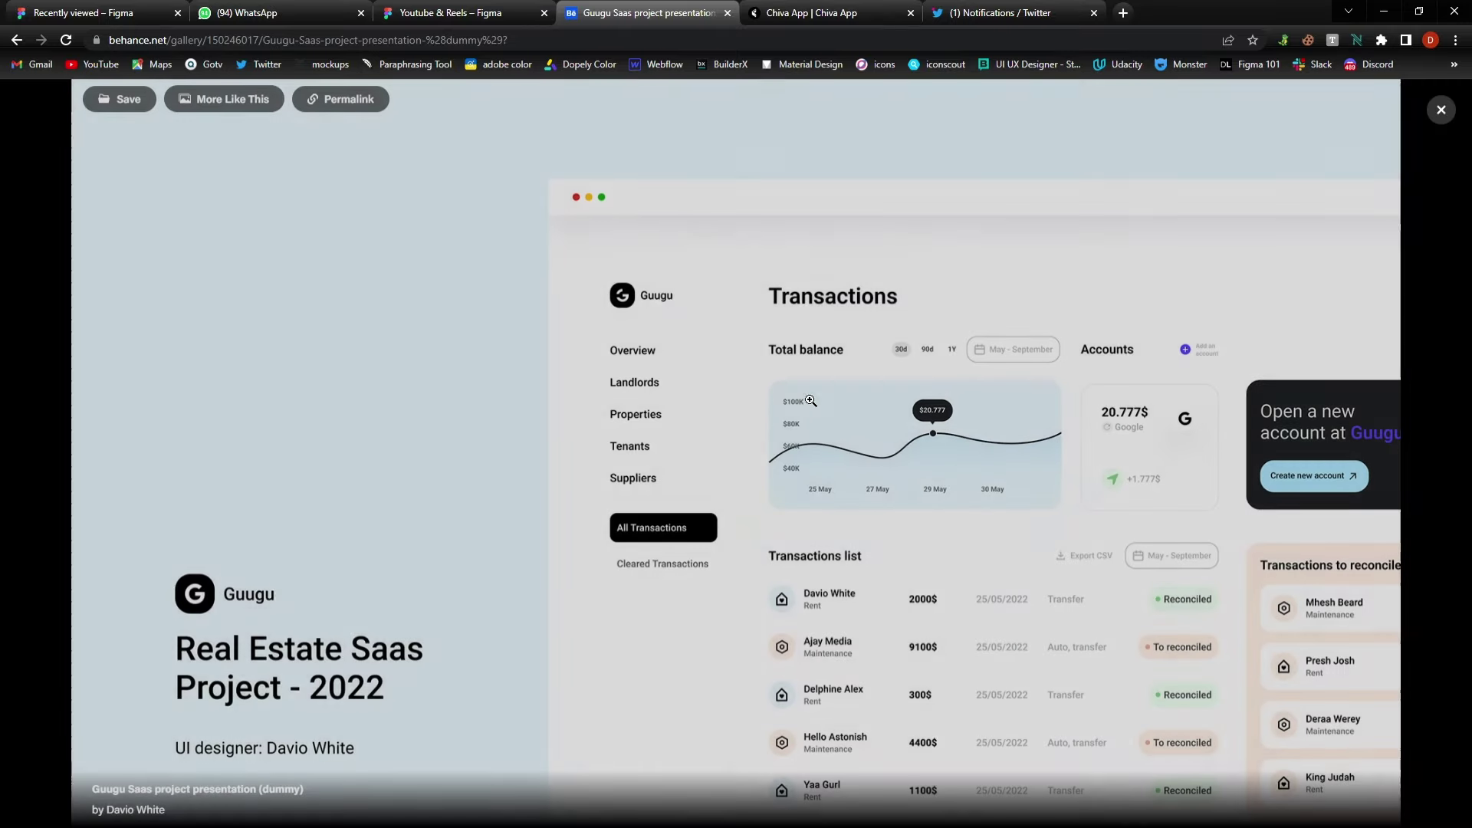
left_click(1433, 456)
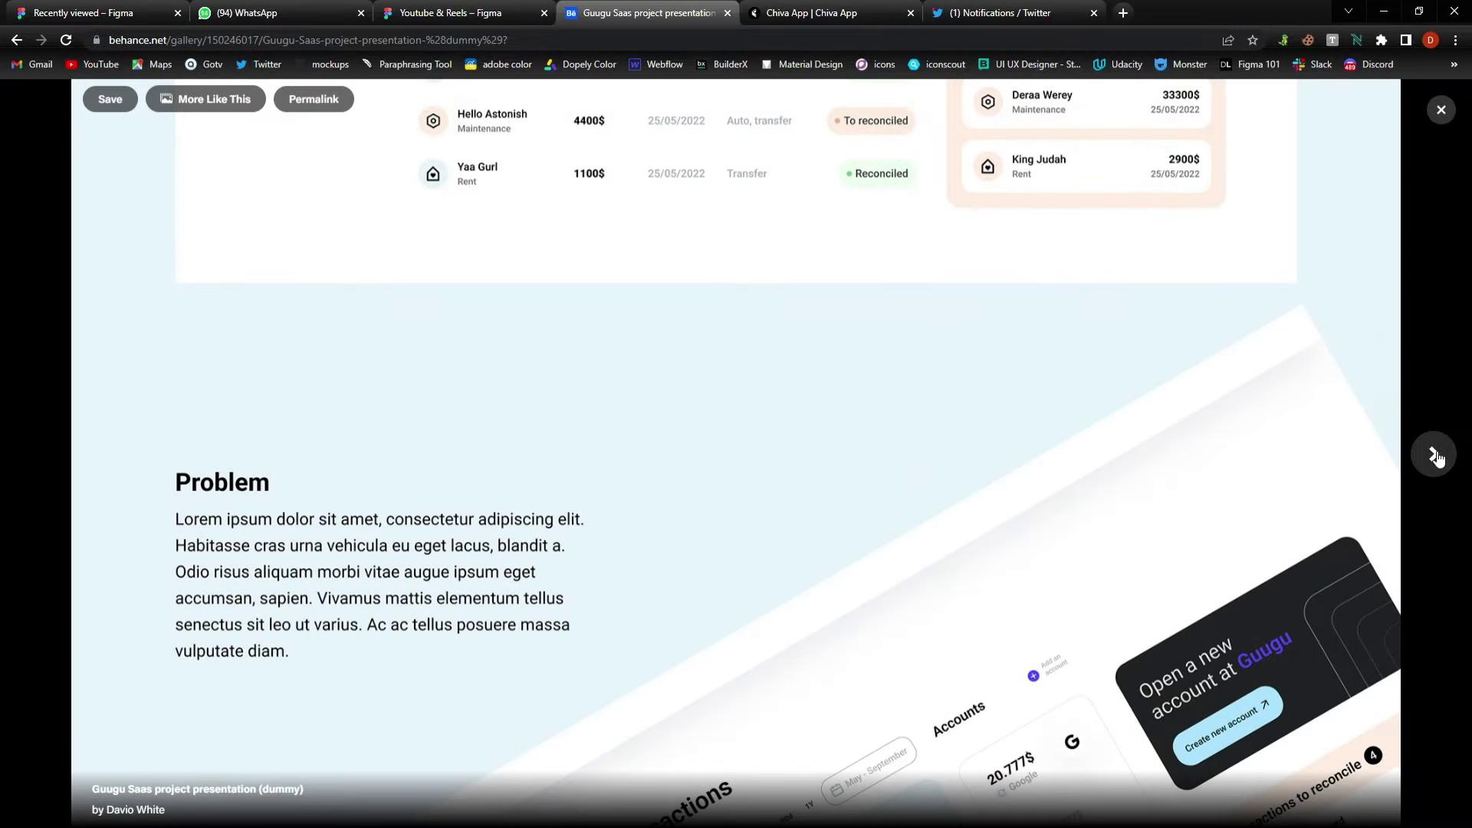
left_click(1435, 457)
left_click(1436, 457)
left_click(1436, 457)
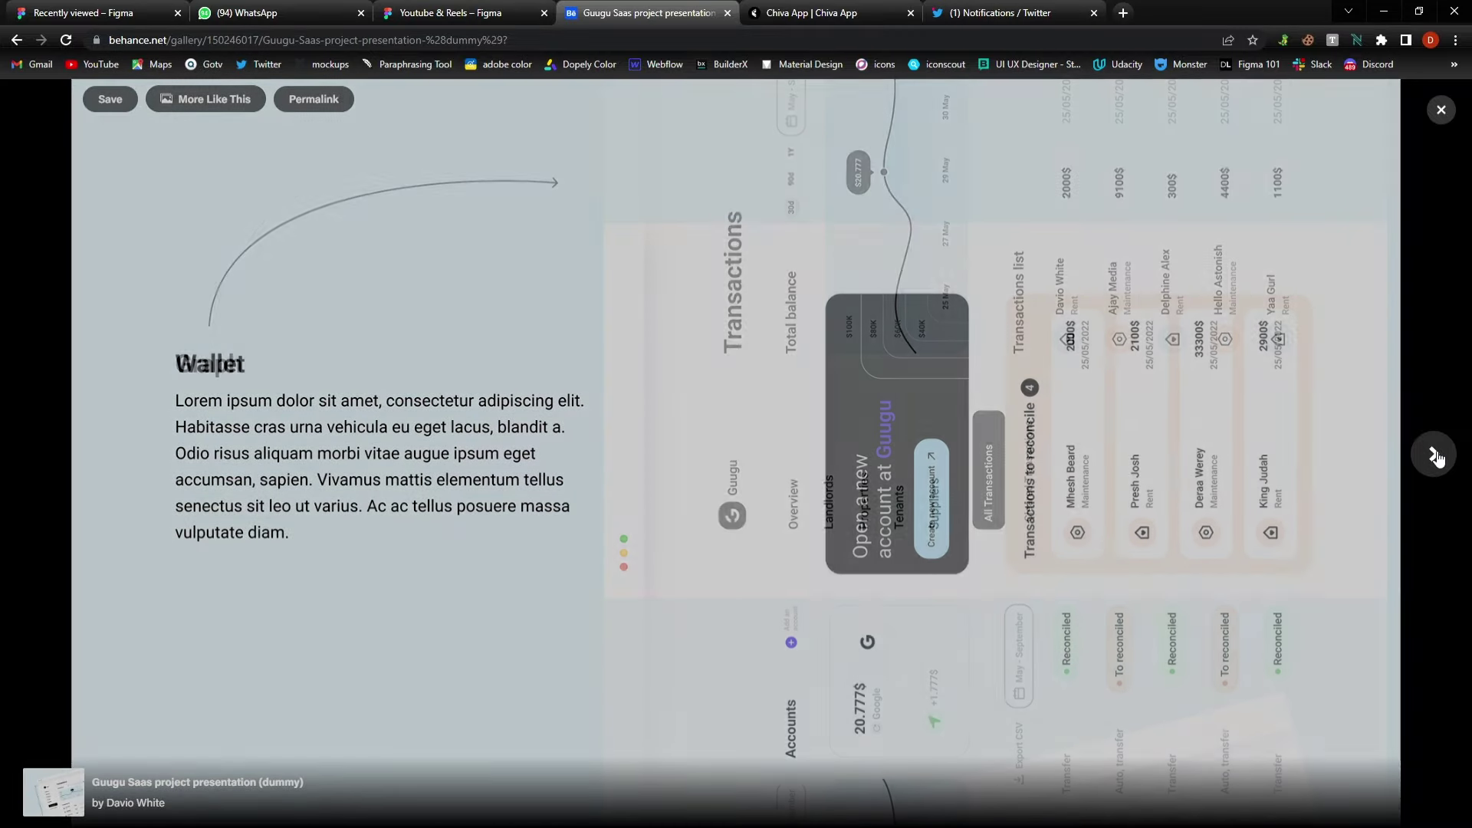
left_click(1436, 457)
left_click(1435, 457)
left_click(1435, 457)
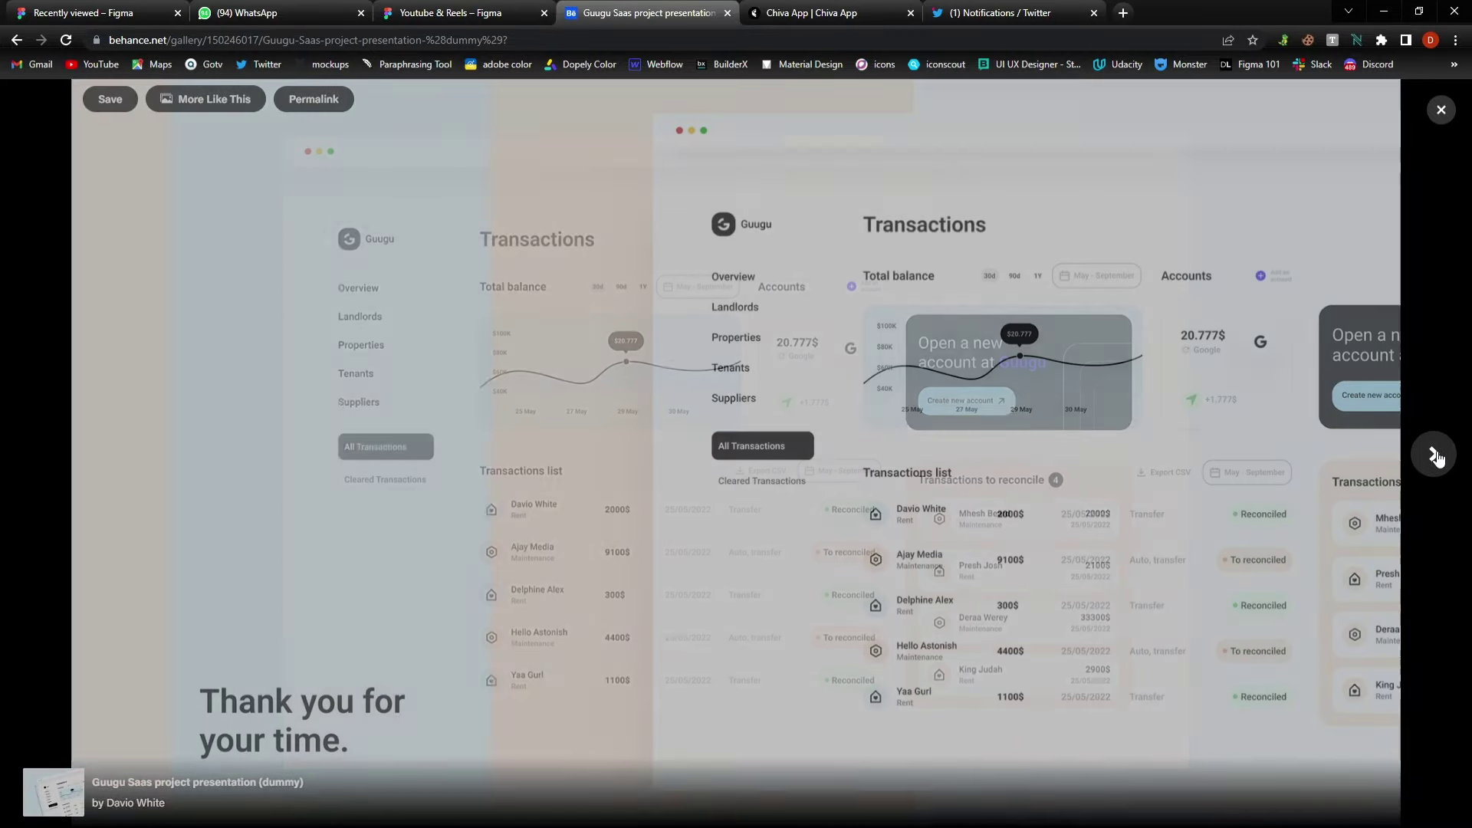
left_click(1438, 458)
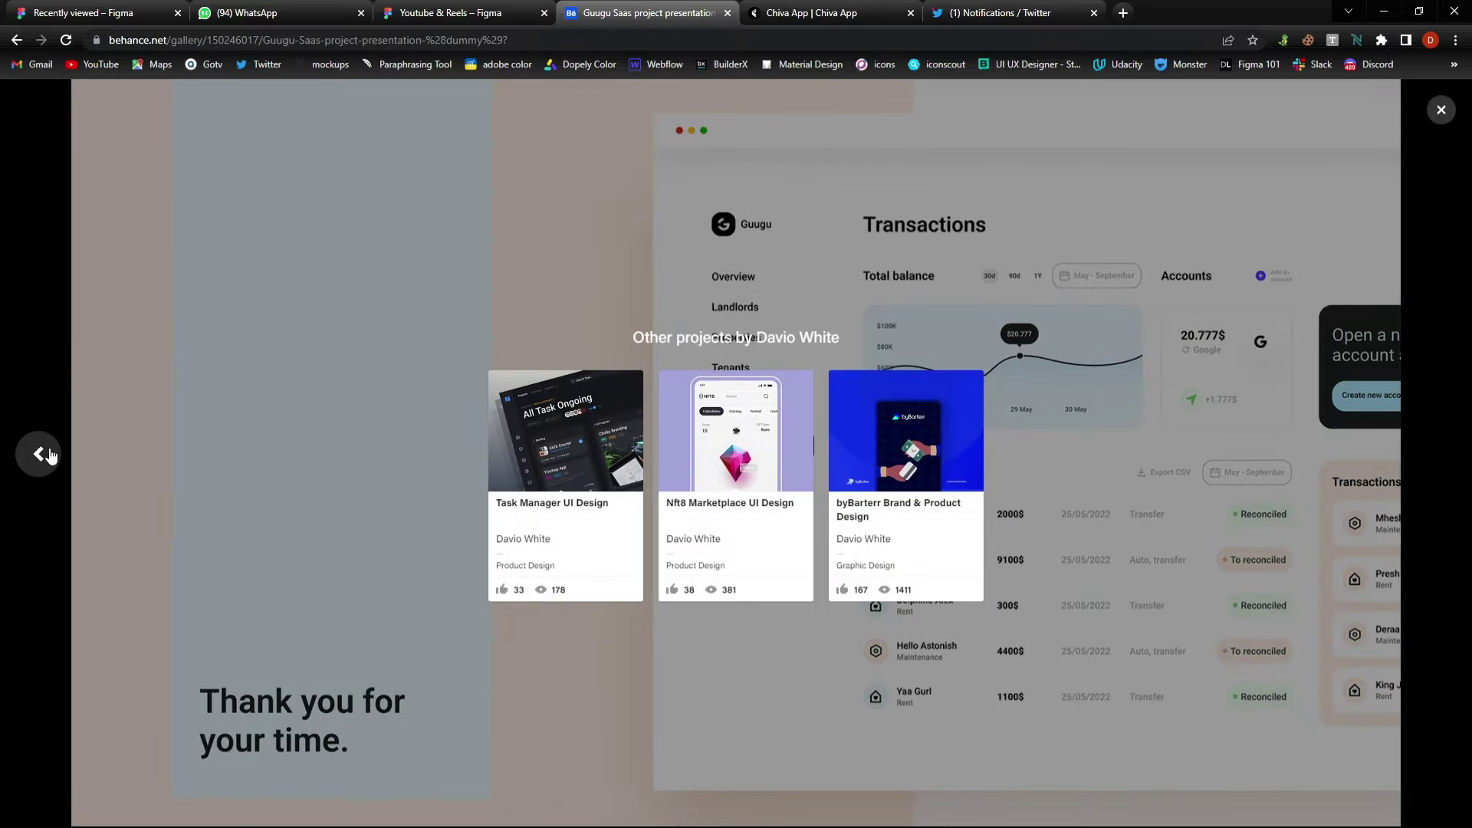
left_click(42, 455)
left_click(51, 516)
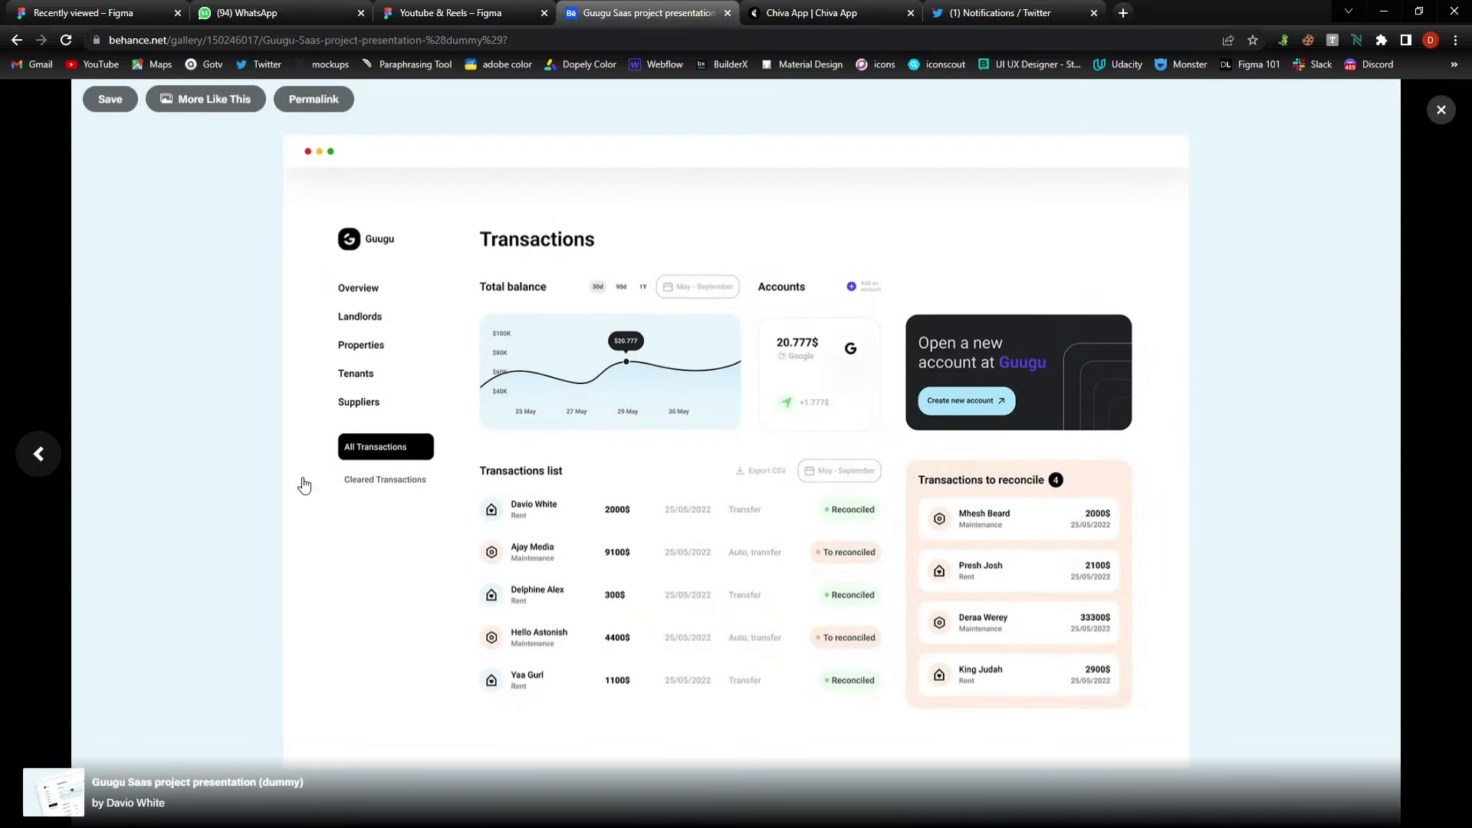
left_click(59, 679)
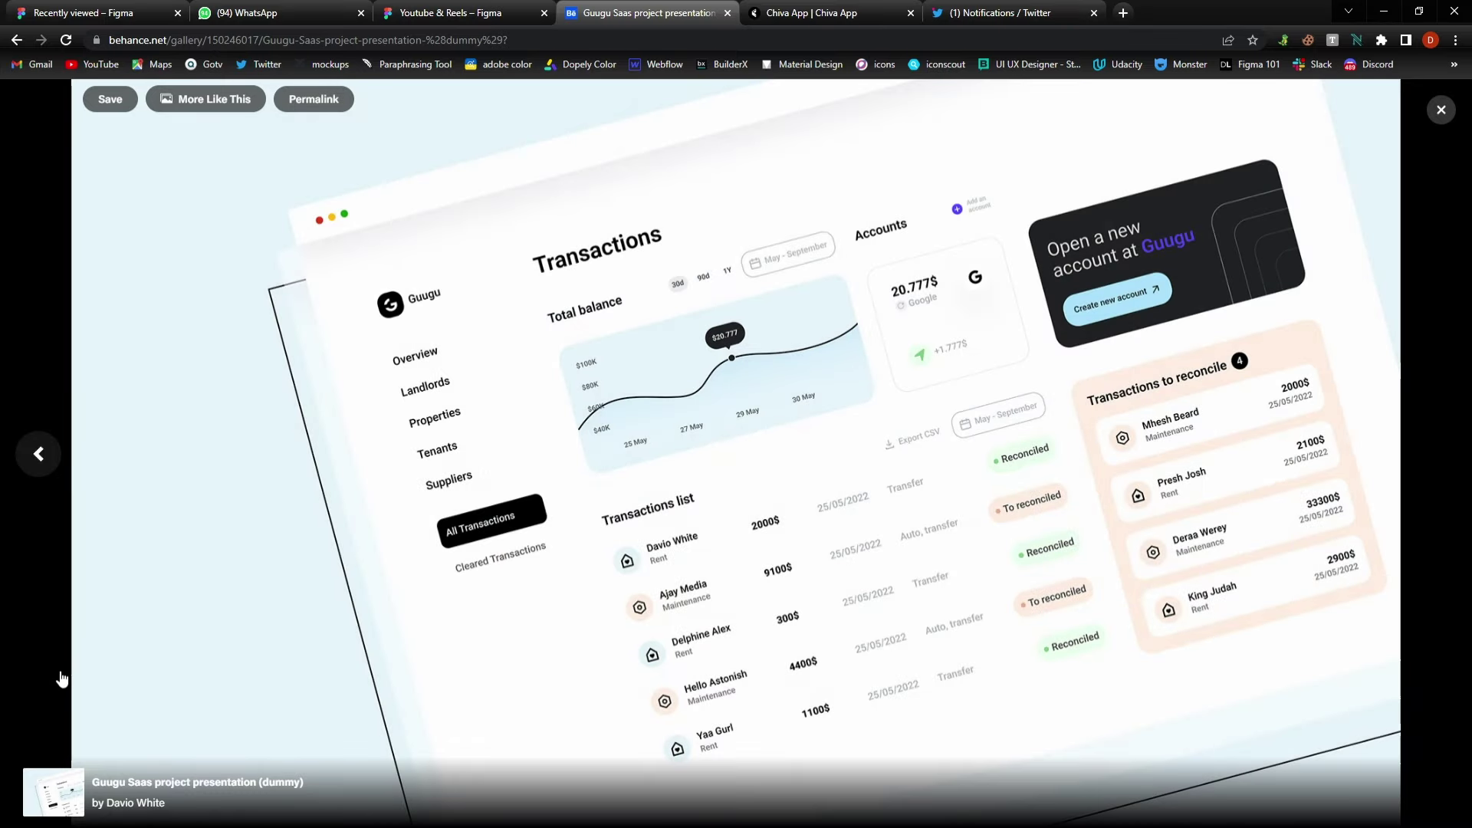